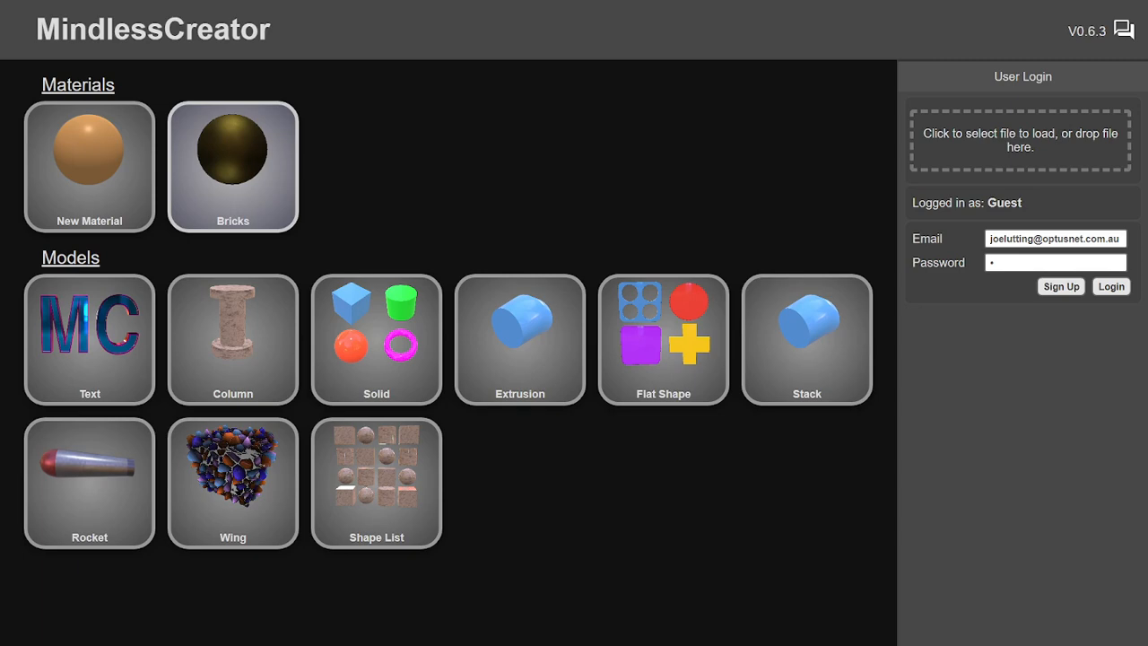
- Create a new material and remove its default Tiling Noise node
left_click(90, 166)
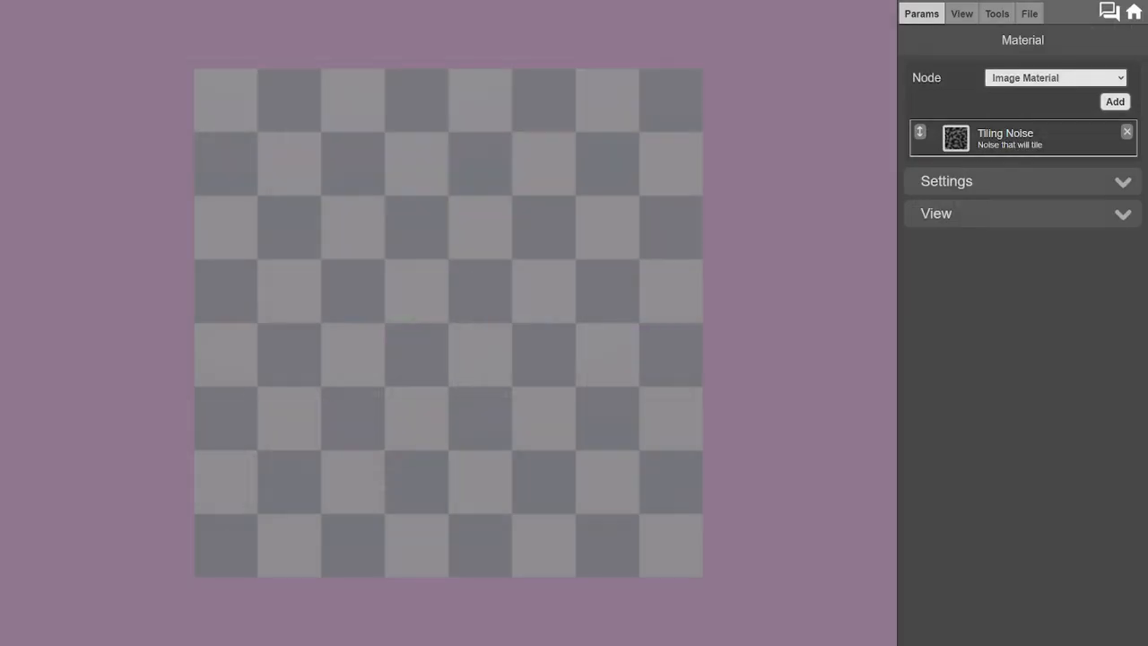
left_click_drag(403, 296, 475, 376)
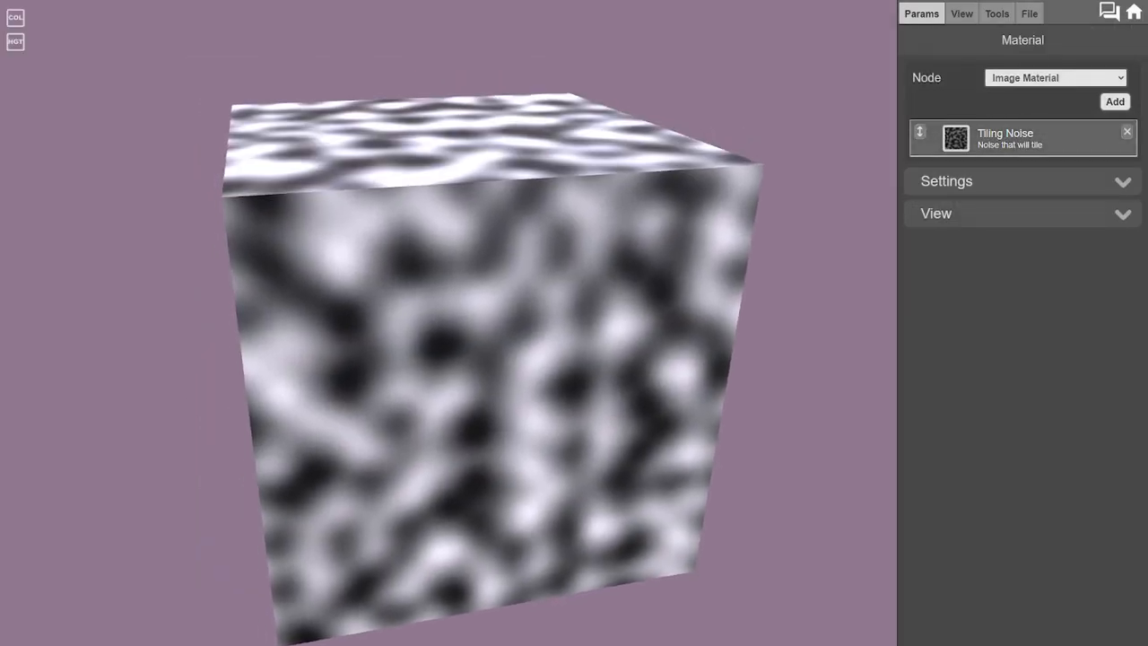
left_click(1127, 132)
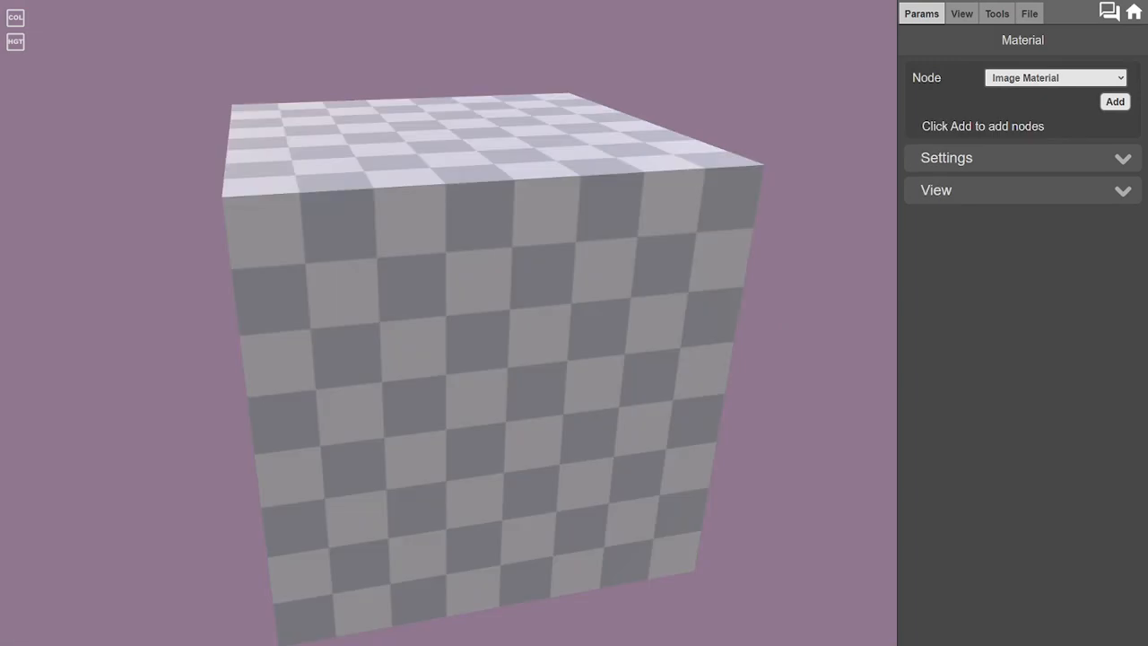
- Add a Tiled Shapes List node to the empty material
left_click(1055, 78)
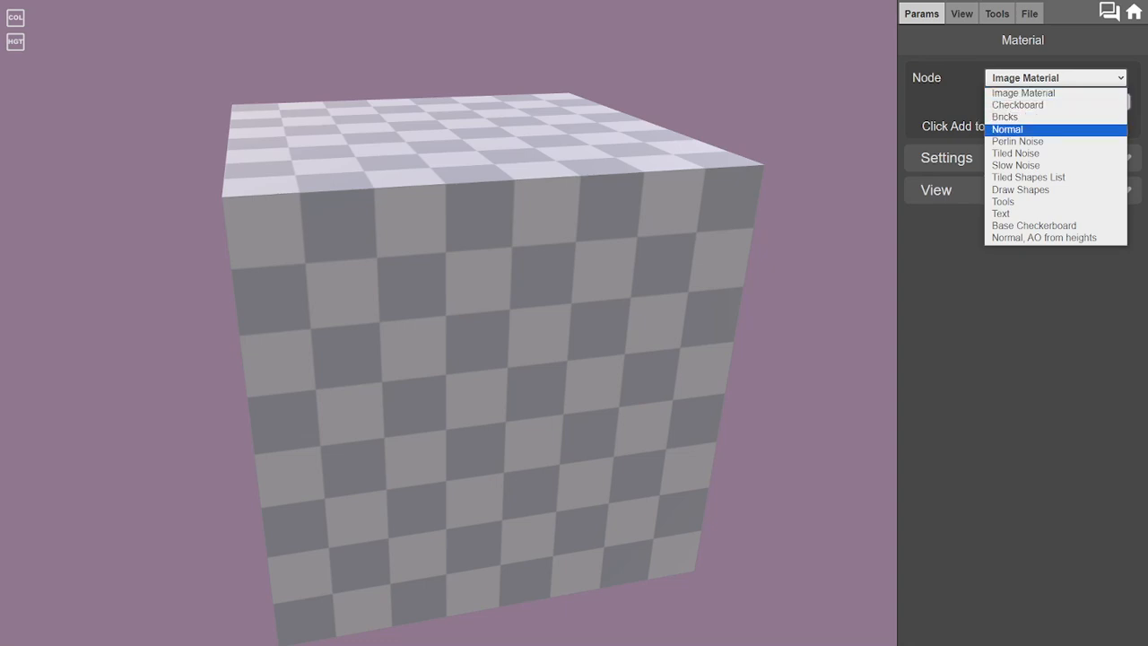
key("Escape")
left_click(1031, 191)
left_click(1115, 102)
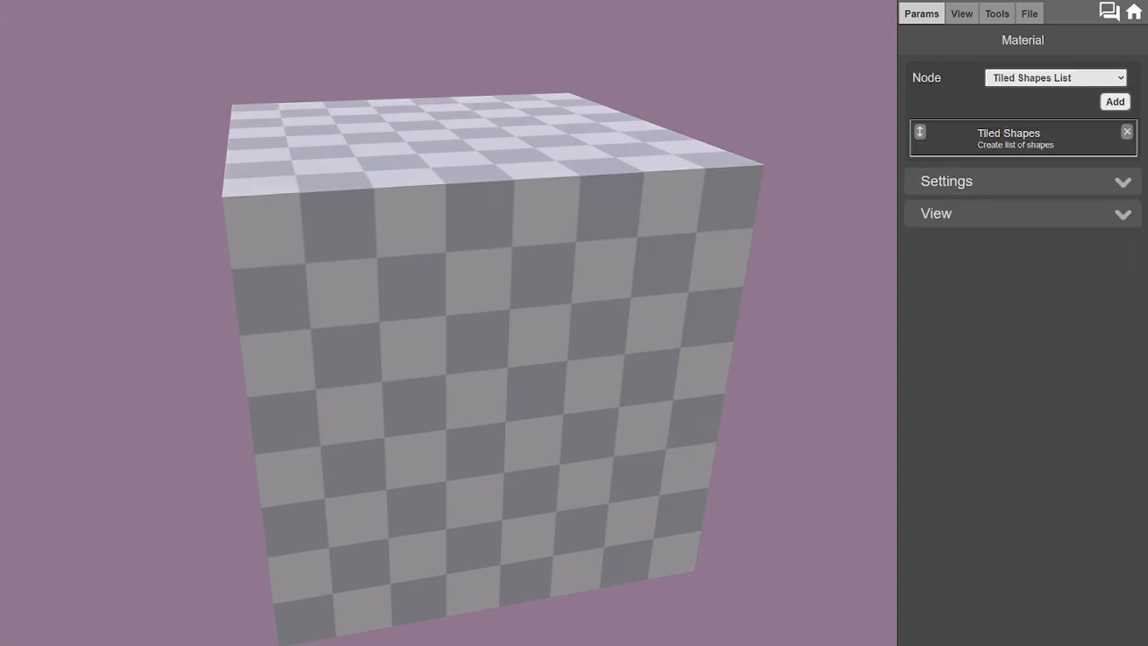
- Add a Draw Shapes node after the Tiled Shapes node
mouse_move(609, 341)
left_mouse_down()
mouse_move(574, 319)
mouse_move(552, 260)
mouse_move(619, 355)
left_mouse_up()
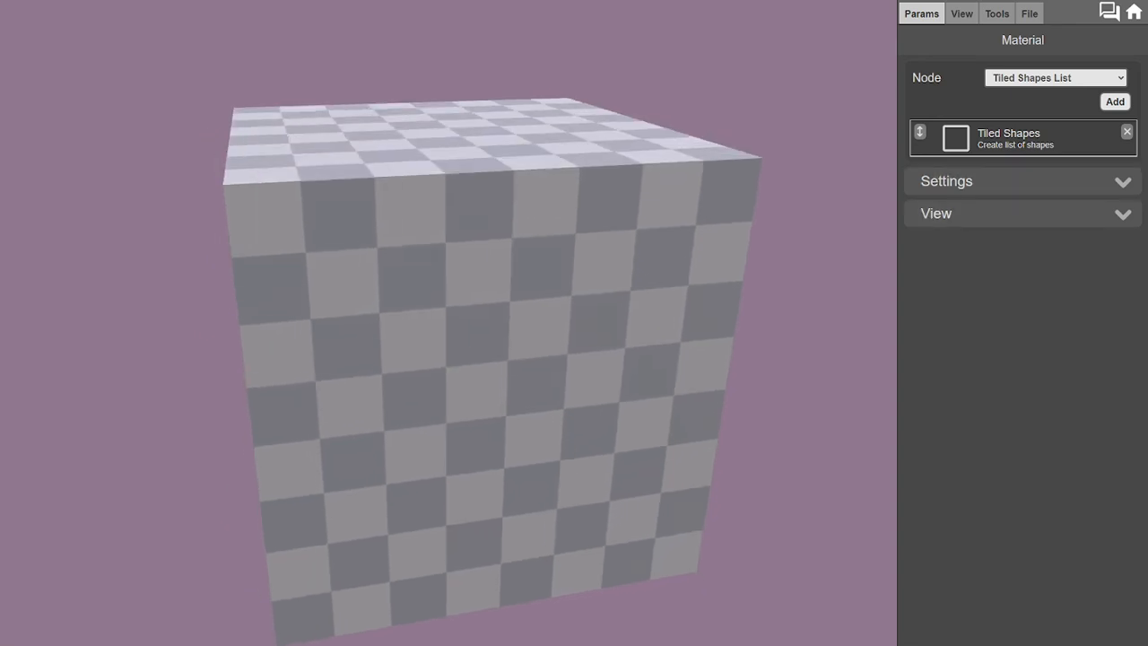
left_click(1055, 78)
left_click(1032, 189)
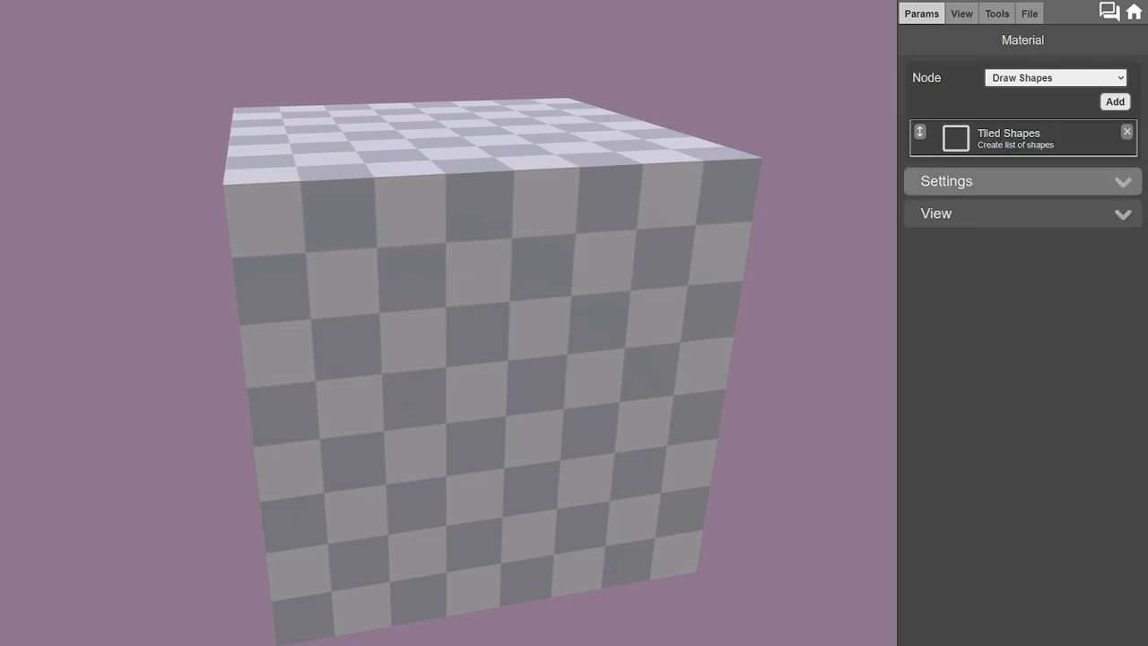
left_click(1114, 102)
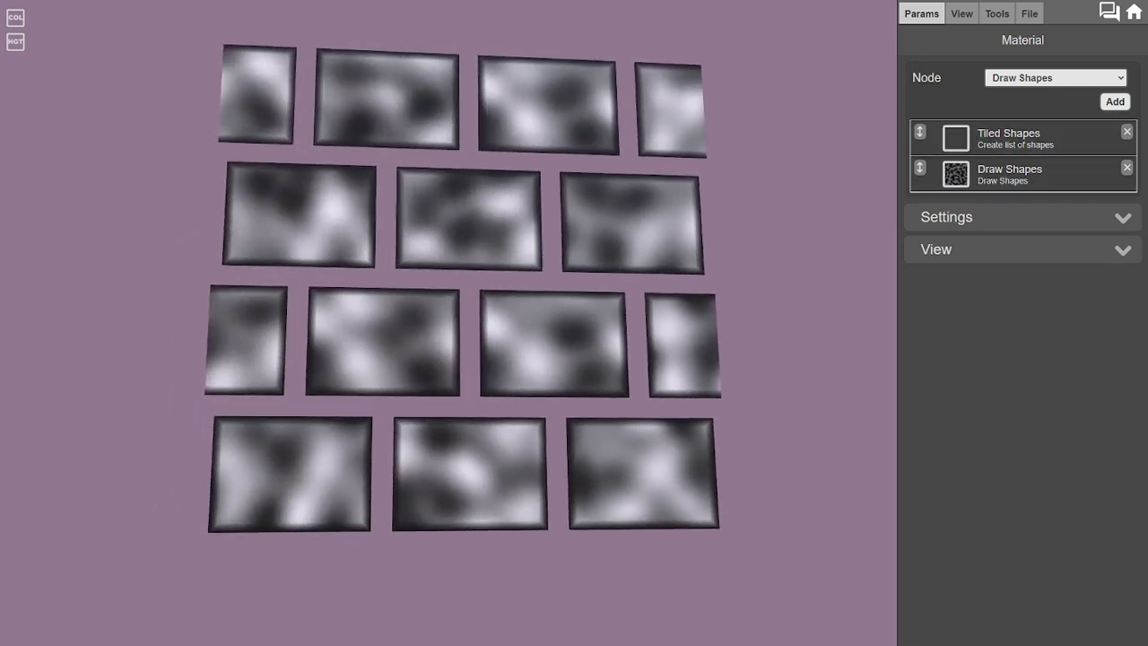
- Set the Tiled Shapes node to 4 tiles in X and 8 in Y, with padding of 6 in X and 9 in Y
left_click(1031, 173)
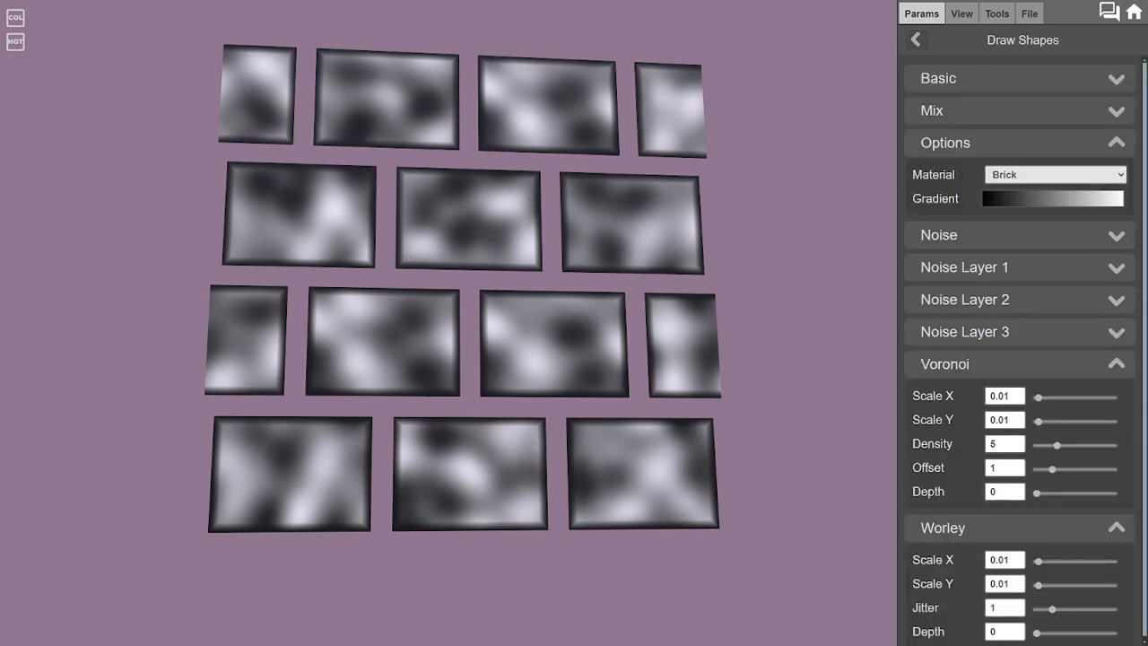
left_click(915, 39)
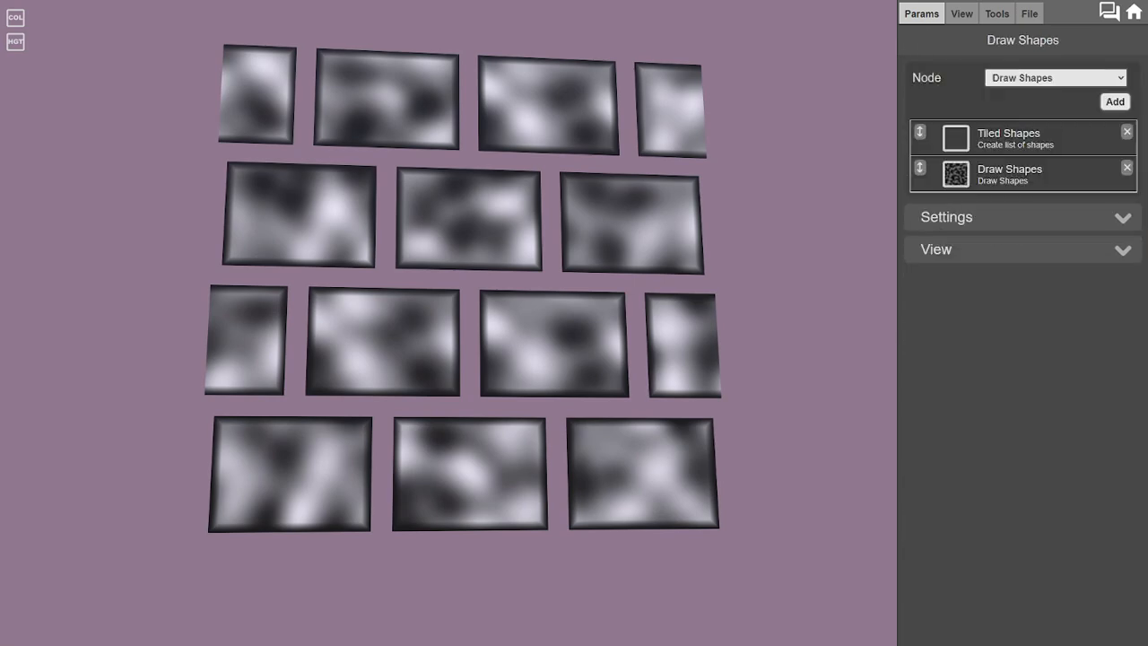
left_click(1026, 139)
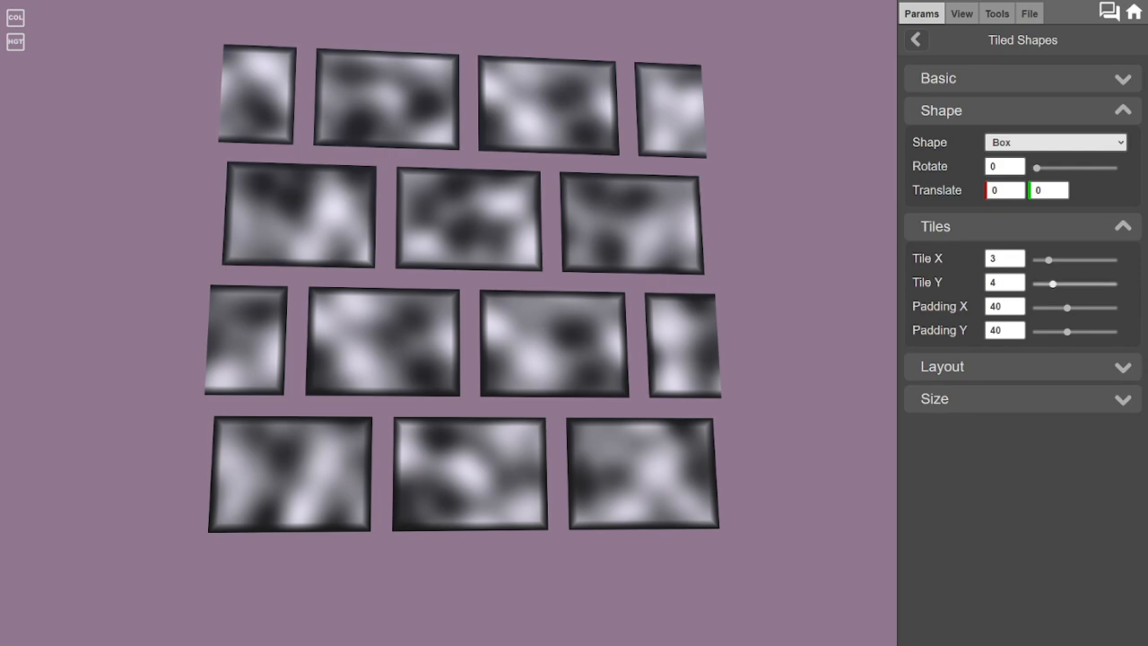
left_click_drag(1053, 284, 1072, 284)
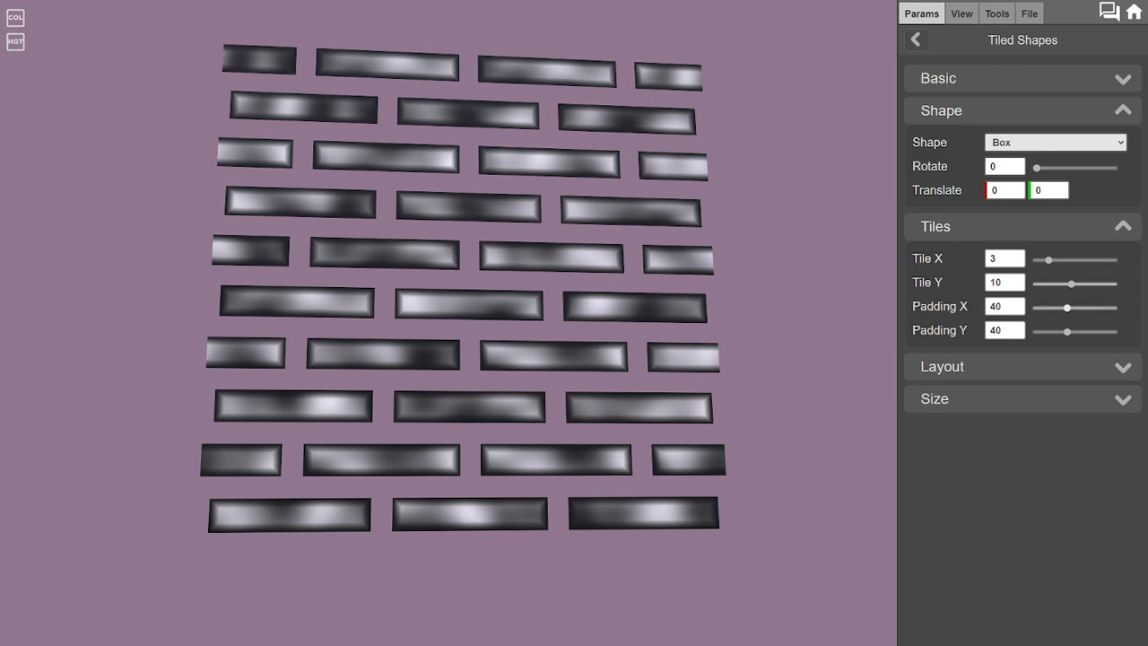
left_click_drag(1071, 283, 1066, 283)
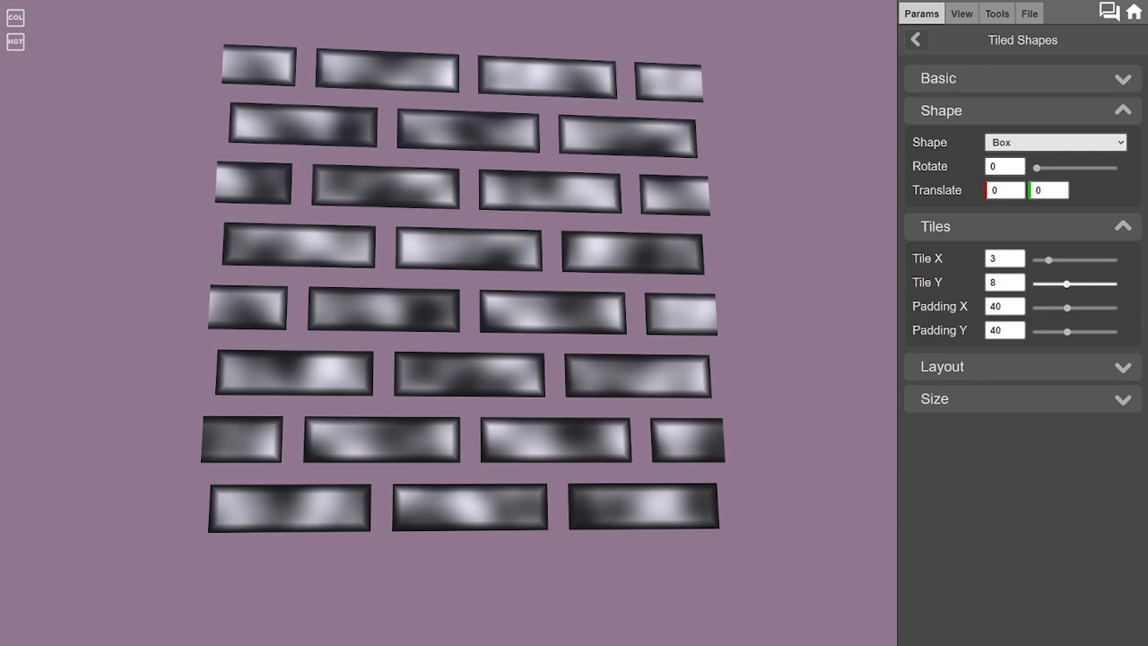
left_click_drag(1048, 259, 1050, 260)
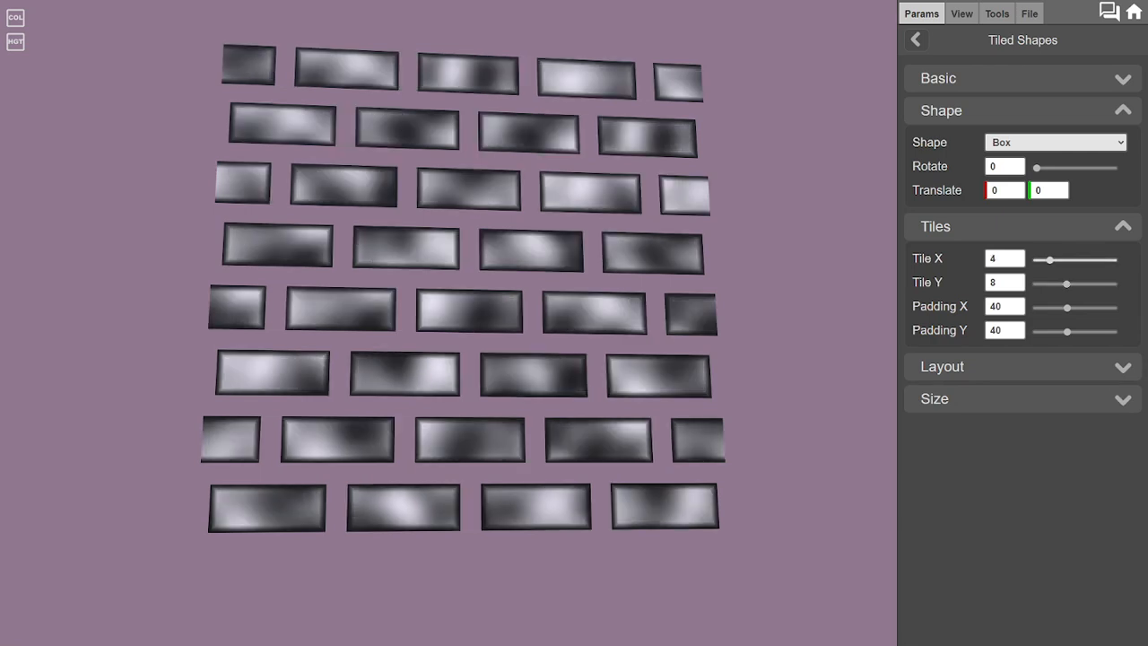
left_click_drag(1066, 306, 1041, 306)
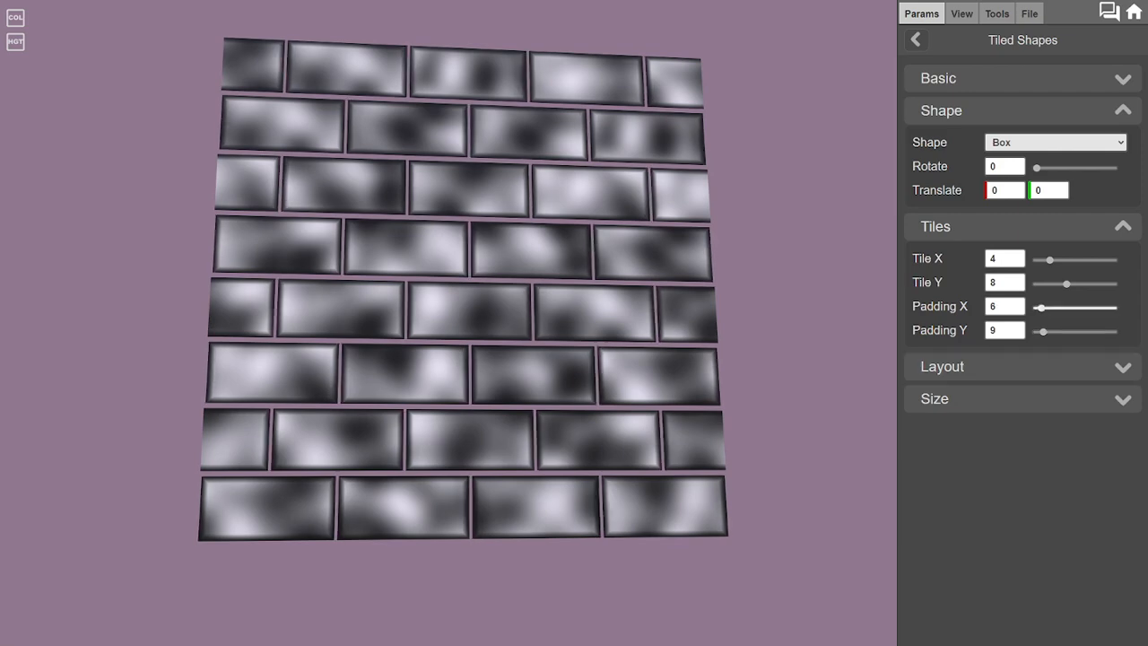
- Set the Border in the Tiled Shapes size settings to 0.094
left_click_drag(529, 269, 570, 349)
scroll(422, 269, "up", 3)
scroll(538, 341, "down", 2)
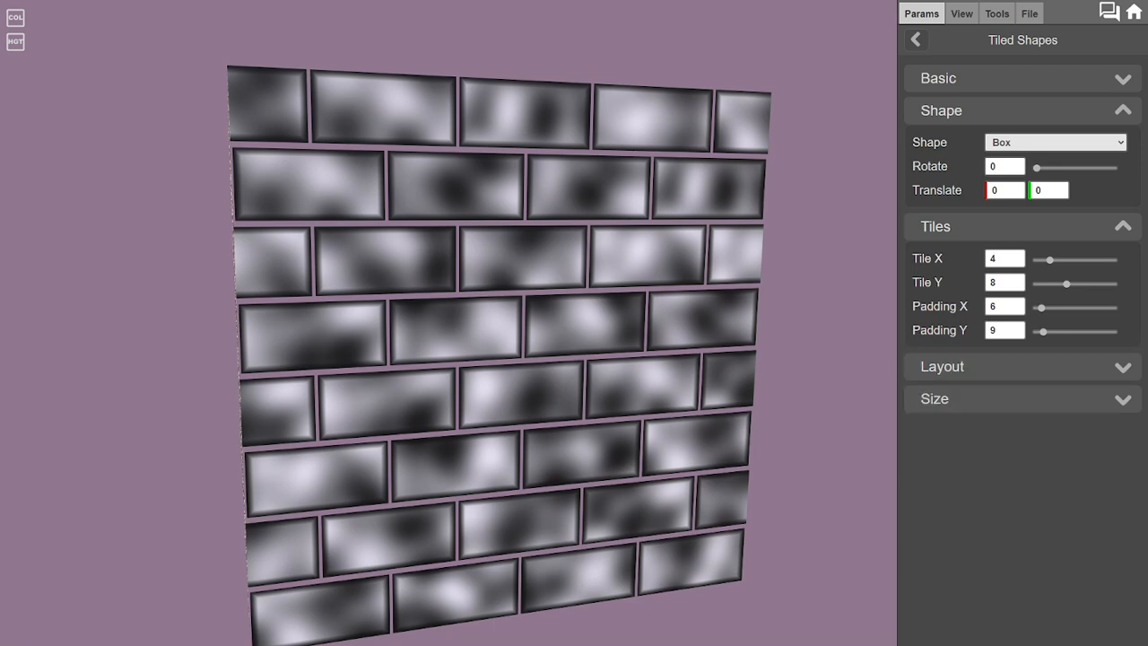
left_click(1022, 399)
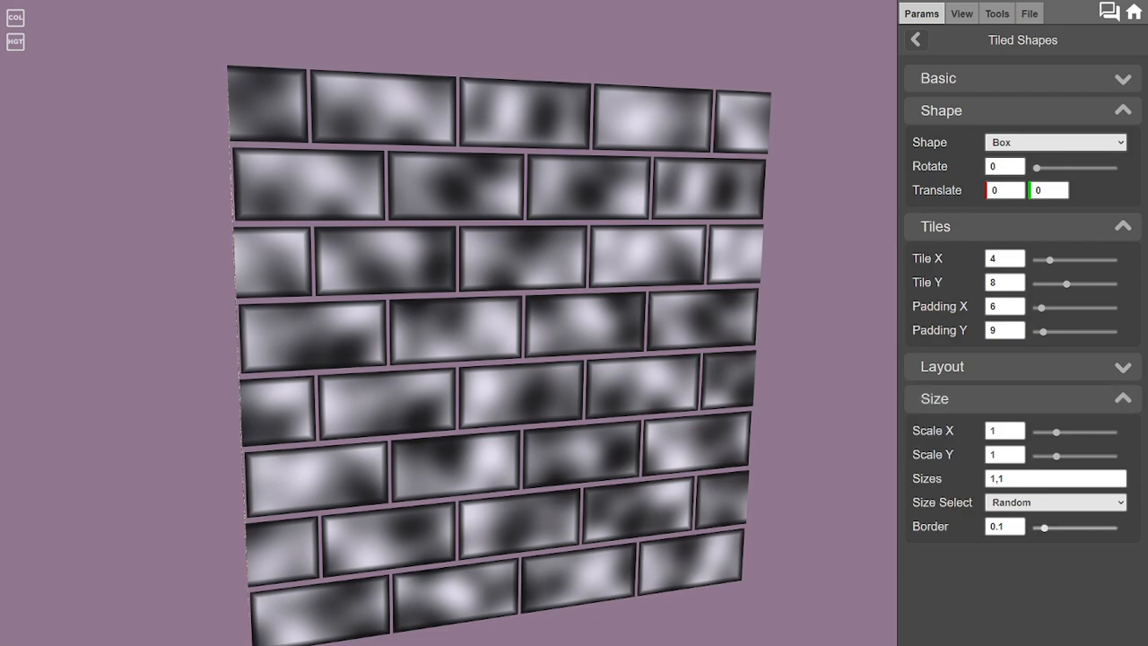
mouse_move(1043, 529)
left_mouse_down()
mouse_move(1058, 528)
mouse_move(1043, 528)
left_mouse_up()
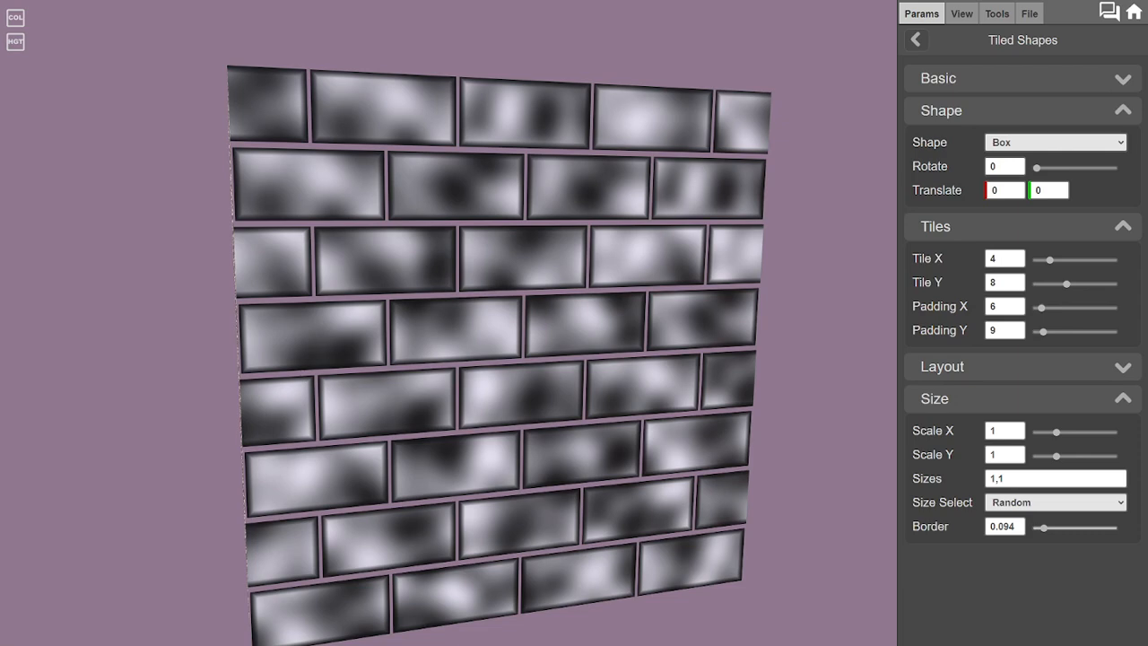
- Try the Random layout for the tiled shapes and switch back to Grid
left_click(1022, 366)
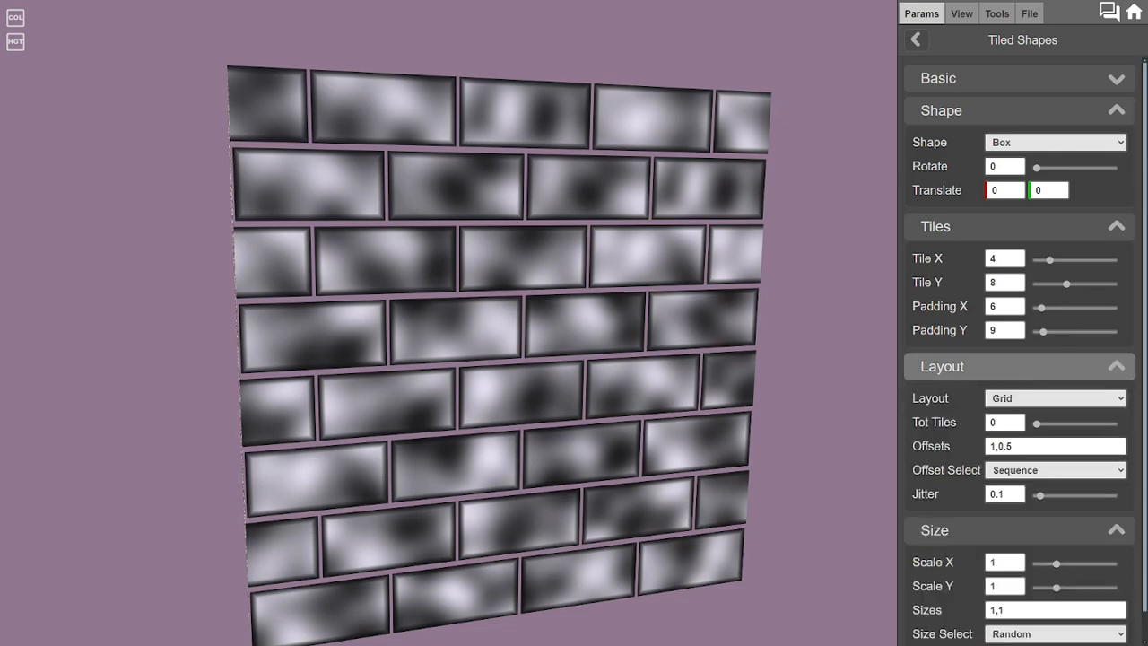
left_click(1023, 366)
left_click(1023, 366)
left_click(1055, 398)
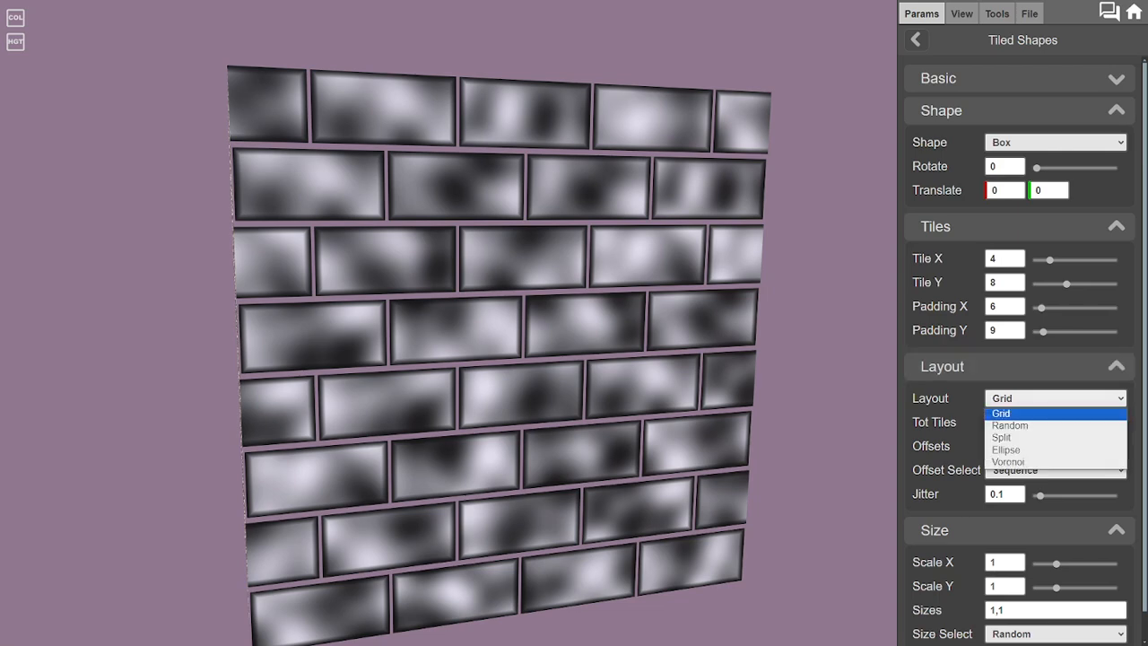
left_click(1054, 399)
left_click(1054, 397)
left_click(1031, 425)
left_click(1055, 398)
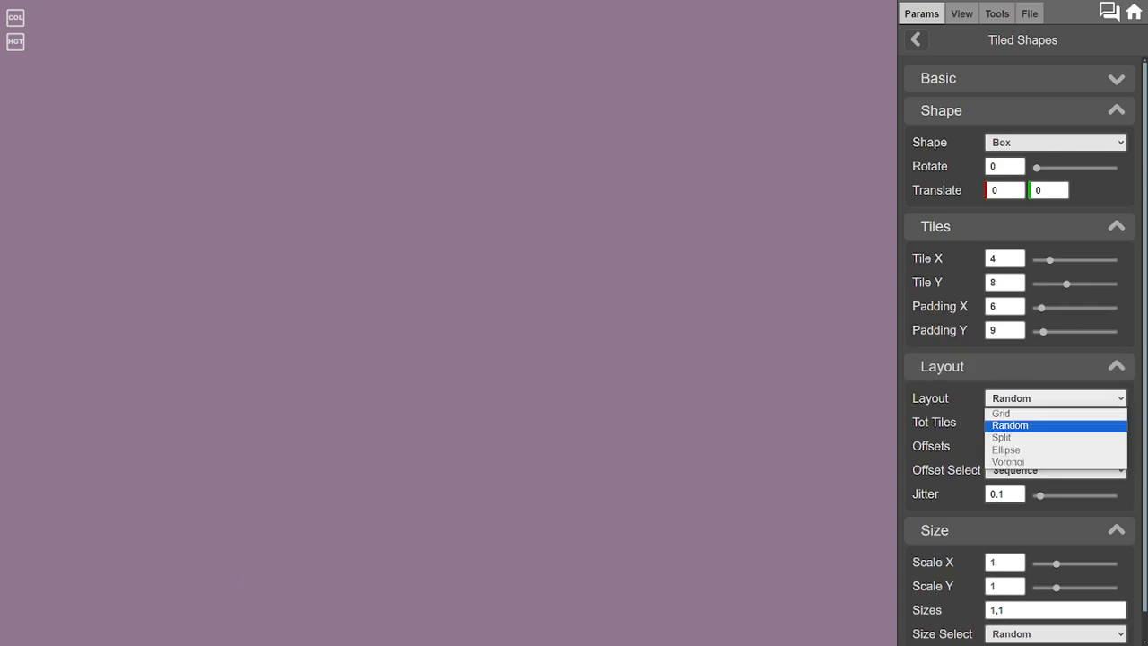
left_click(1031, 409)
- Change the tile layout to Voronoi and set its Jitter to 0.328
left_click(1055, 398)
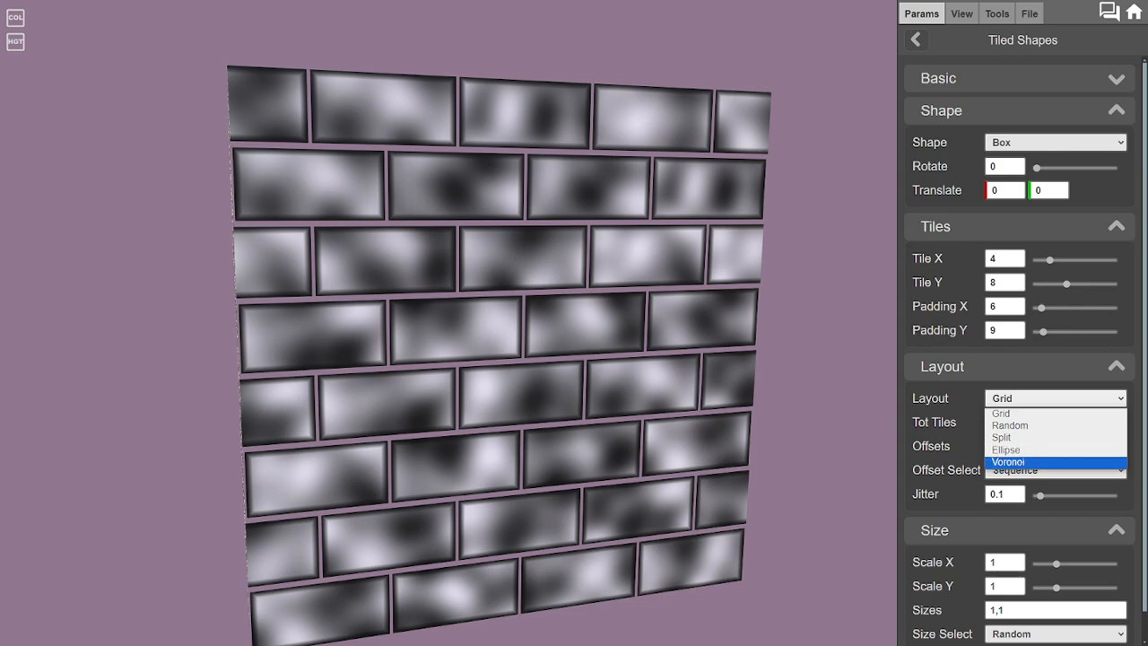
left_click(1031, 461)
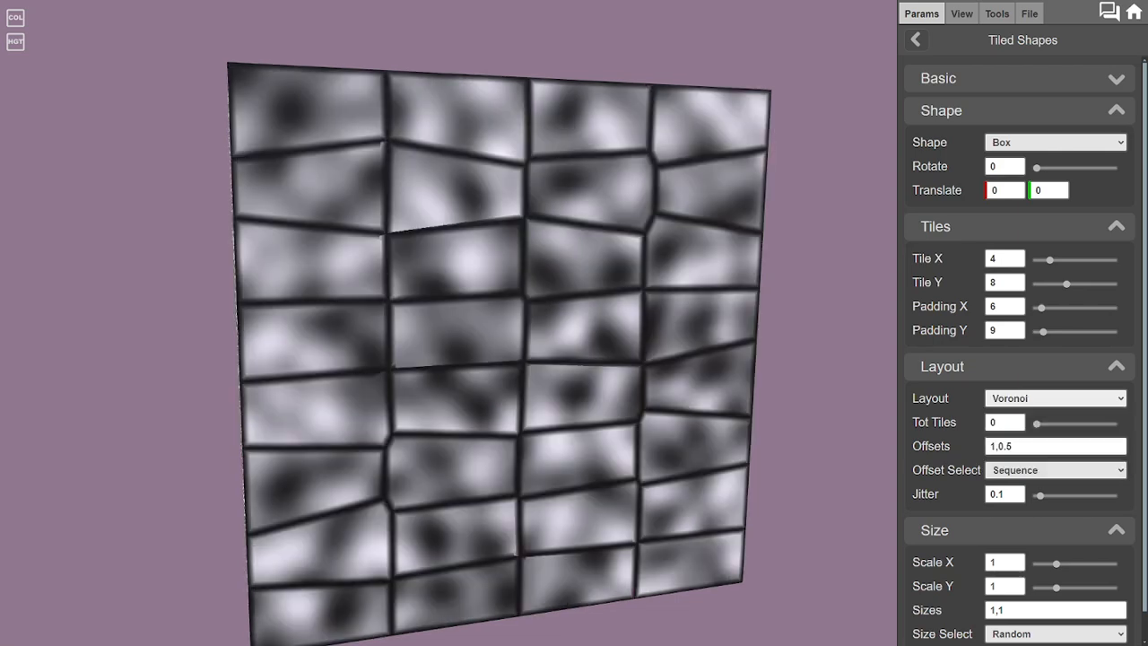
left_click_drag(1040, 495, 1049, 495)
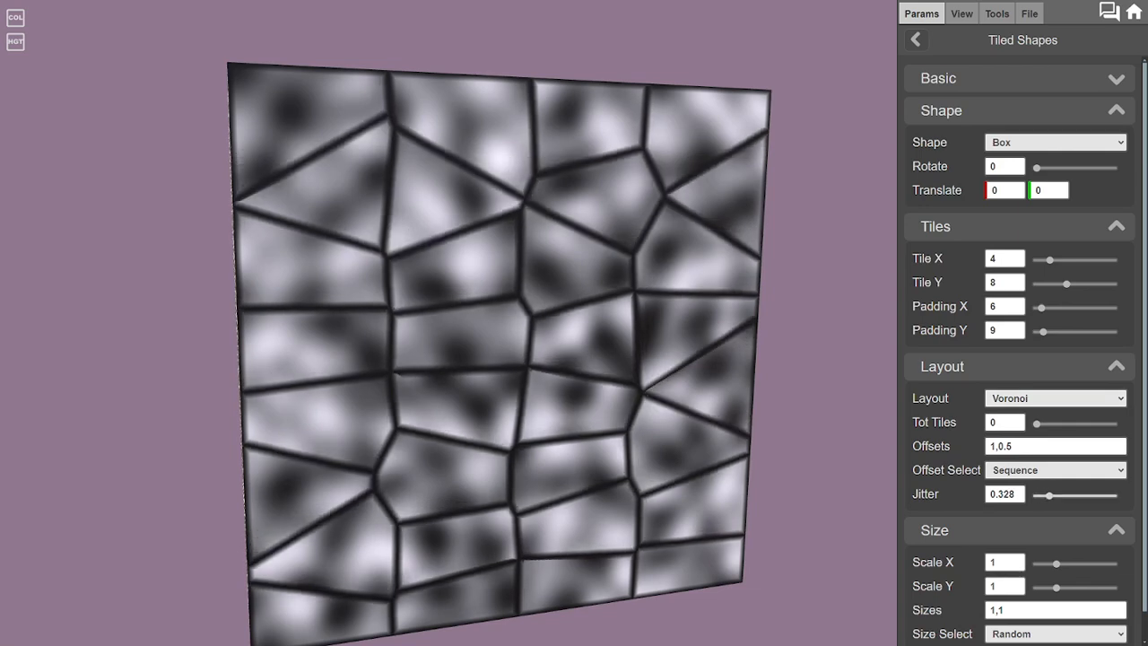
- Set the tile layout back to Grid
left_click_drag(645, 377, 597, 331)
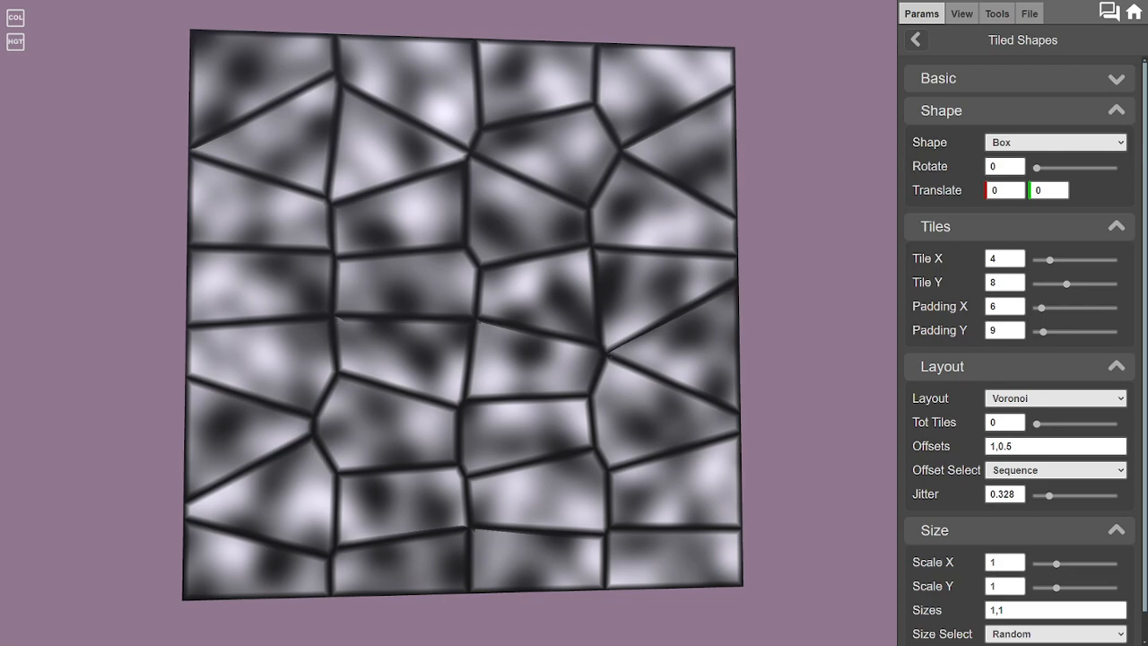
left_click(1055, 398)
left_click(1001, 413)
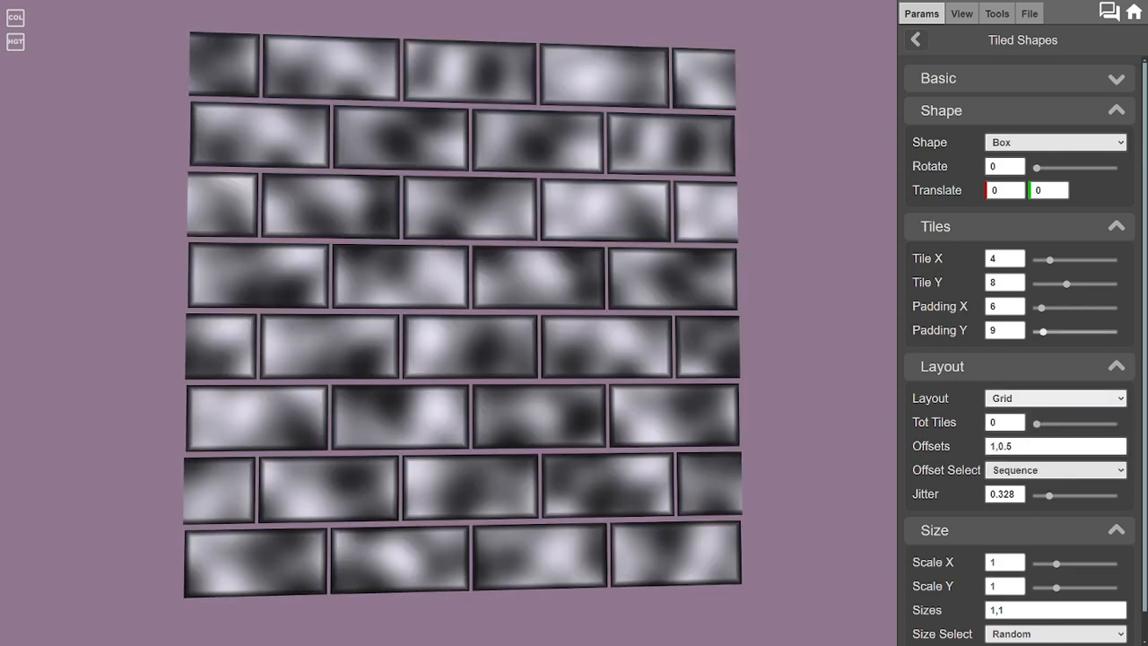
- Try the Ellipse, Polygon, Circle, Square and Triangle shapes on the tiles one after another
left_click(1056, 142)
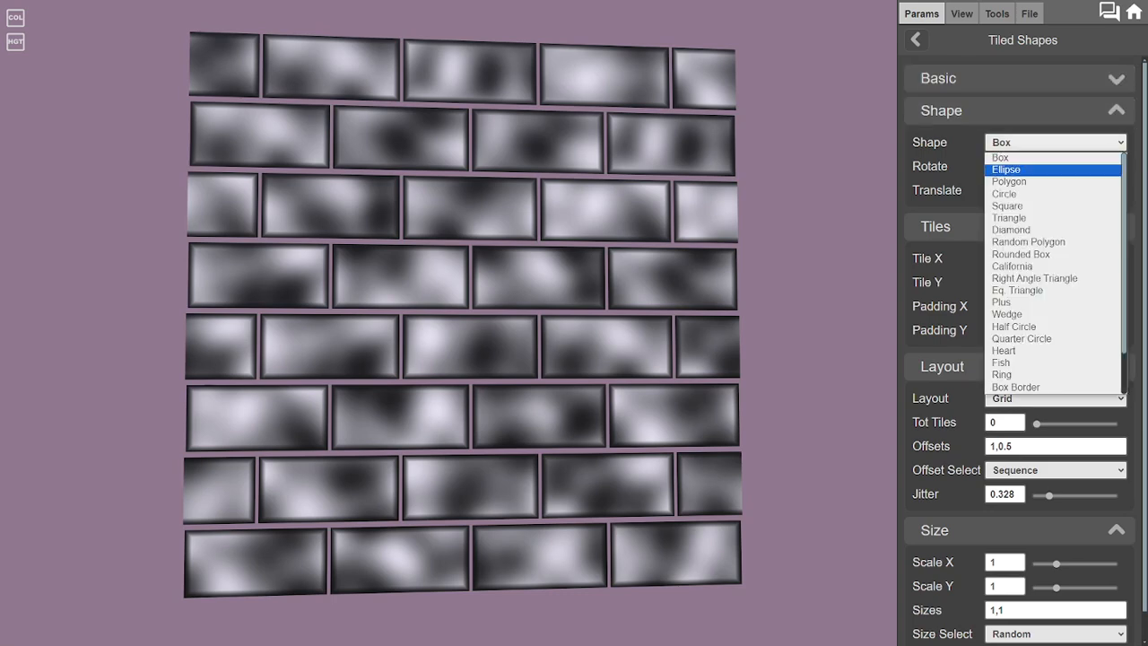
left_click(1006, 168)
left_click(1056, 142)
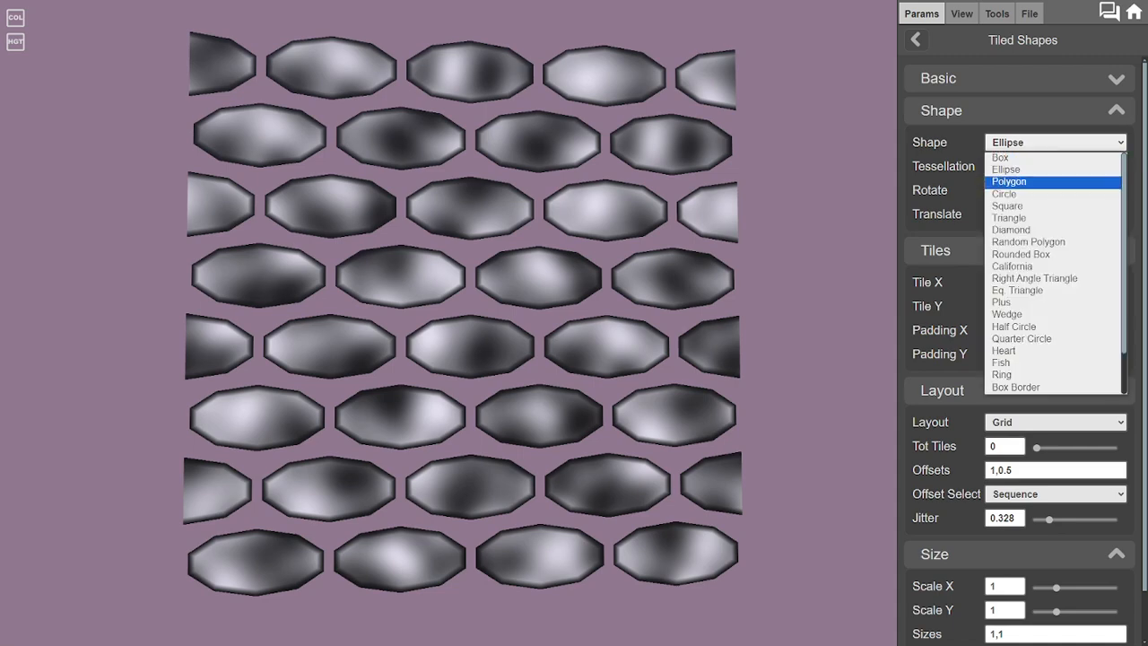
left_click(1008, 181)
left_click(1056, 142)
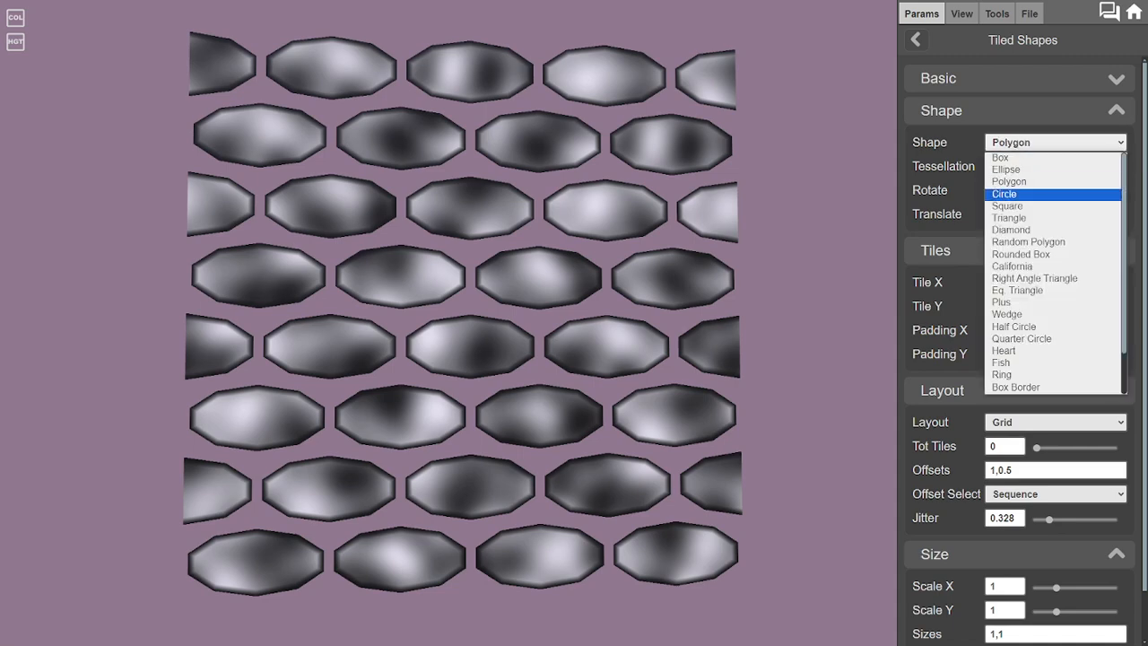
left_click(1005, 193)
left_click(1056, 142)
left_click(1004, 206)
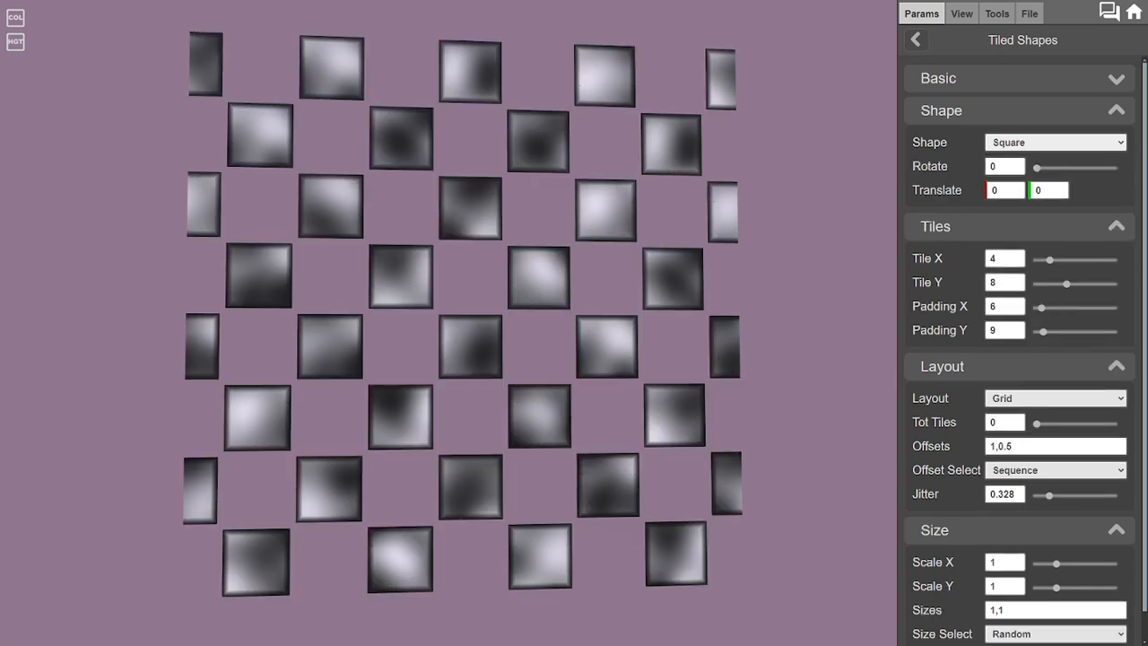
left_click(1056, 142)
left_click(1009, 218)
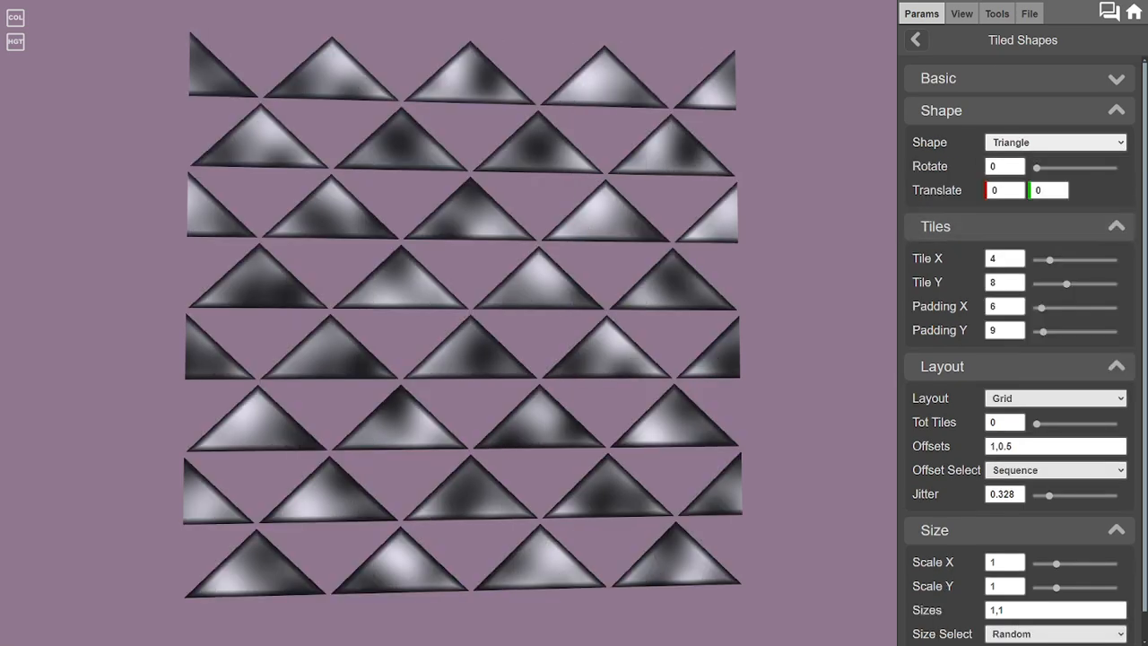
- Set the tile shape to Rounded Box and reduce its corner Border
left_click(1056, 142)
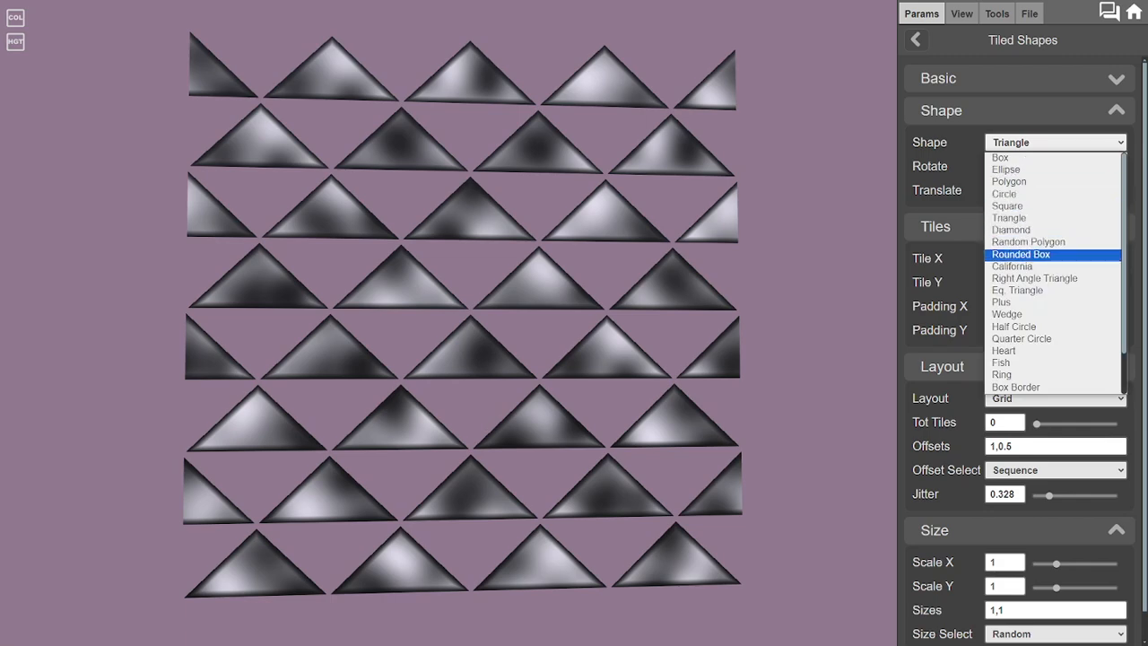
left_click(1020, 254)
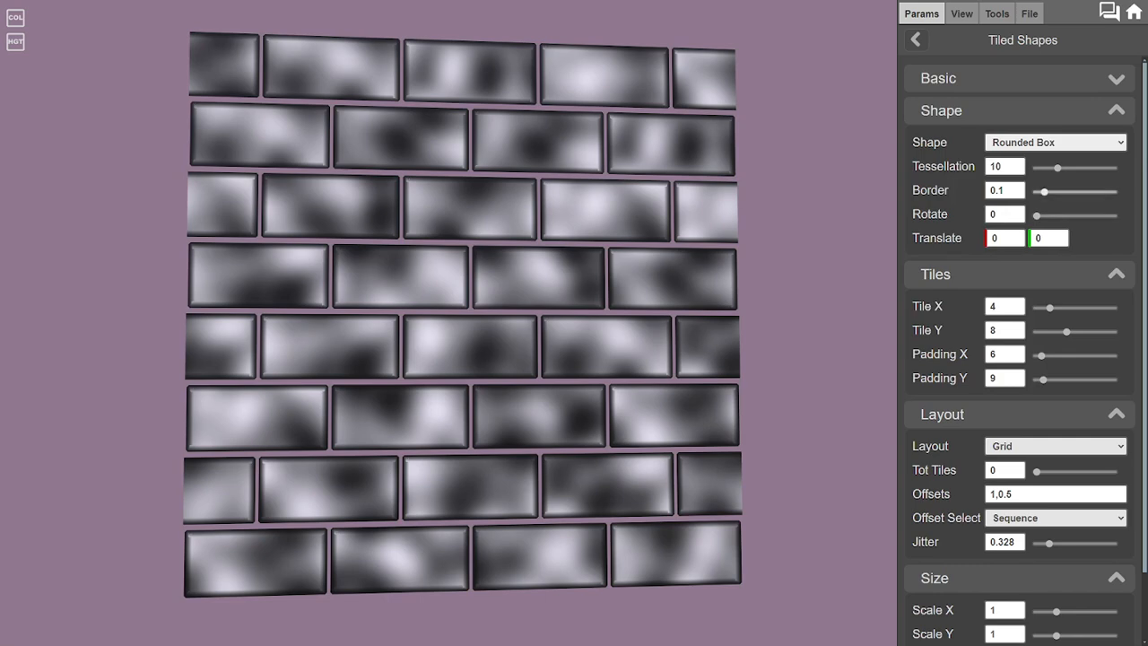
mouse_move(1044, 191)
left_mouse_down()
mouse_move(1059, 192)
mouse_move(1039, 192)
left_mouse_up()
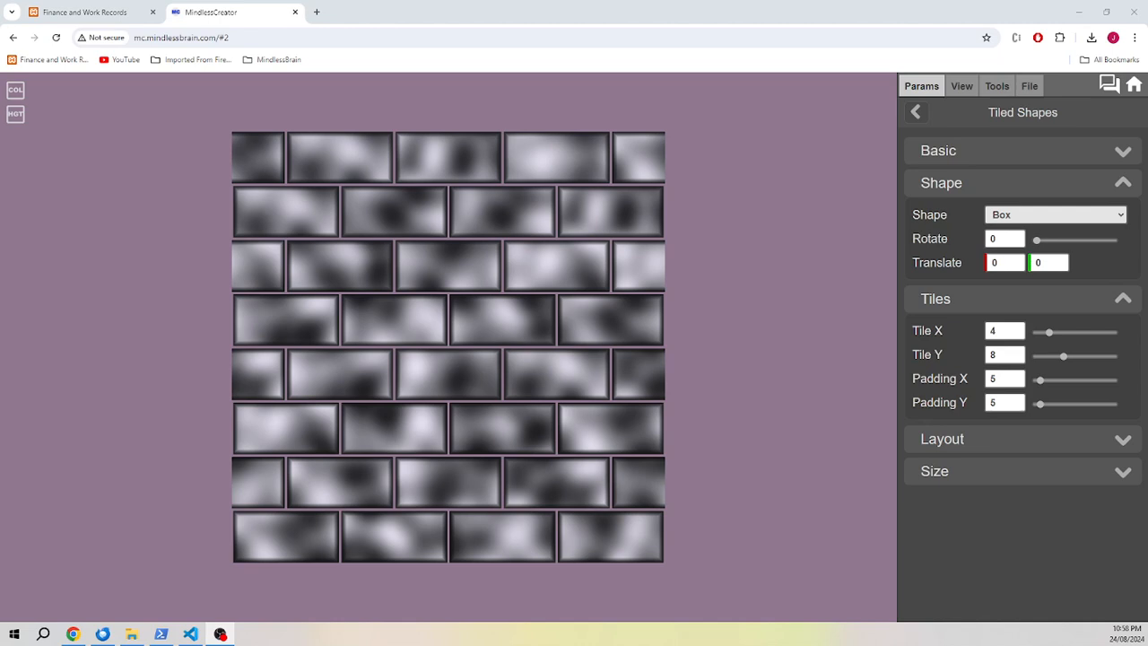
left_click(1055, 215)
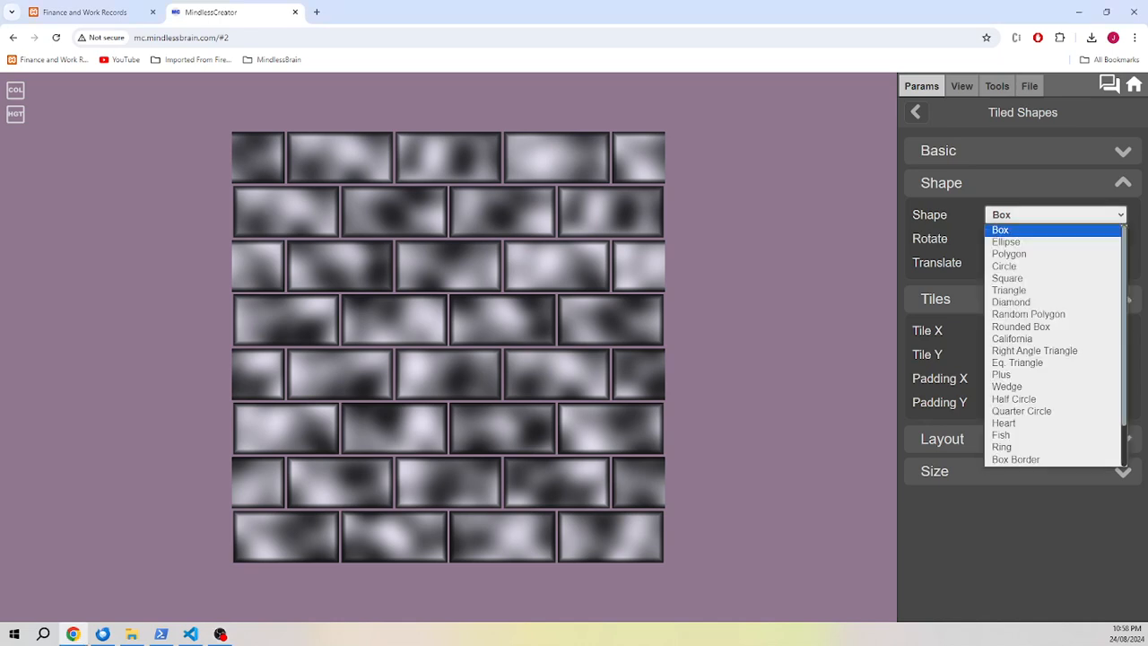
key("Escape")
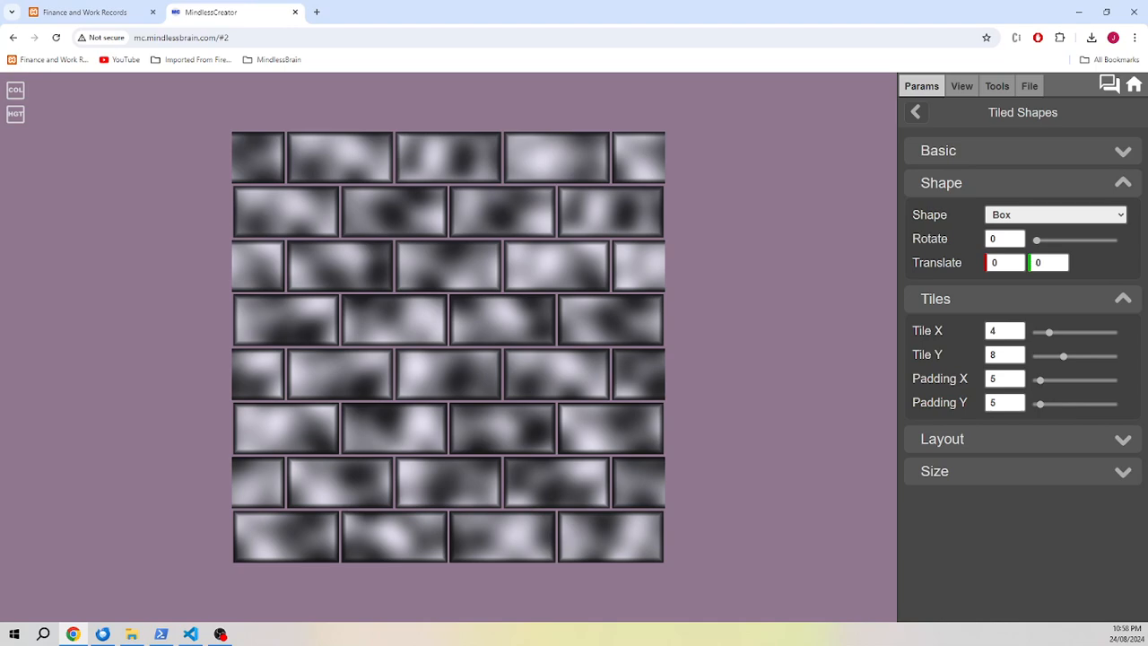
left_click_drag(448, 350, 449, 402)
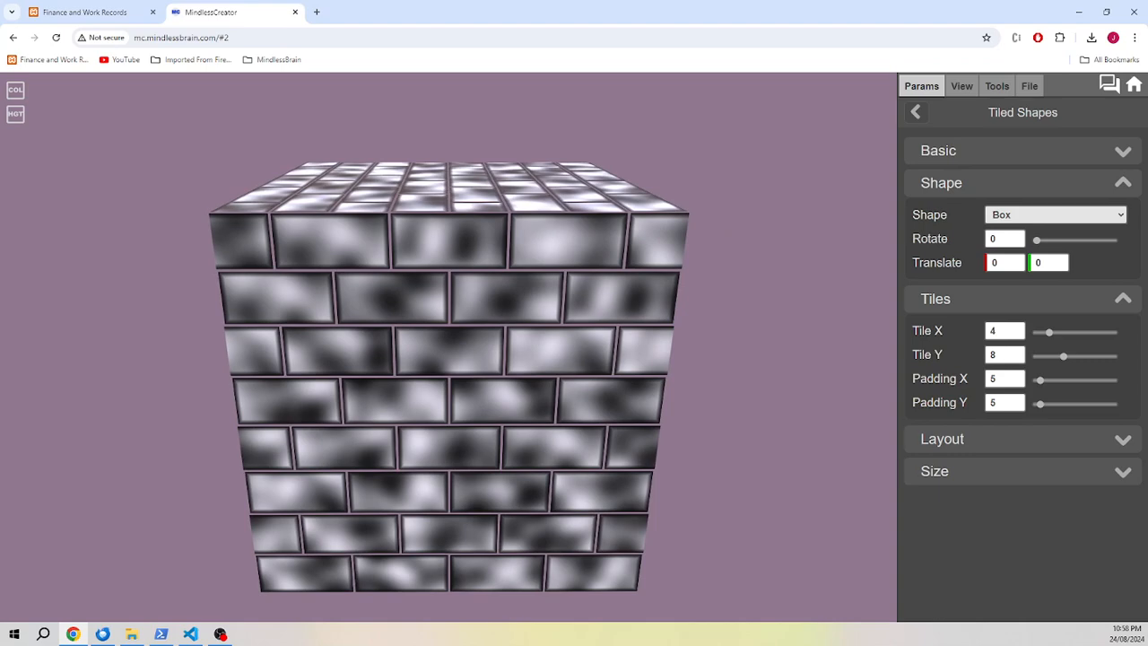
- Open the Draw Shapes node's settings and keep its material set to Brick
left_click(914, 111)
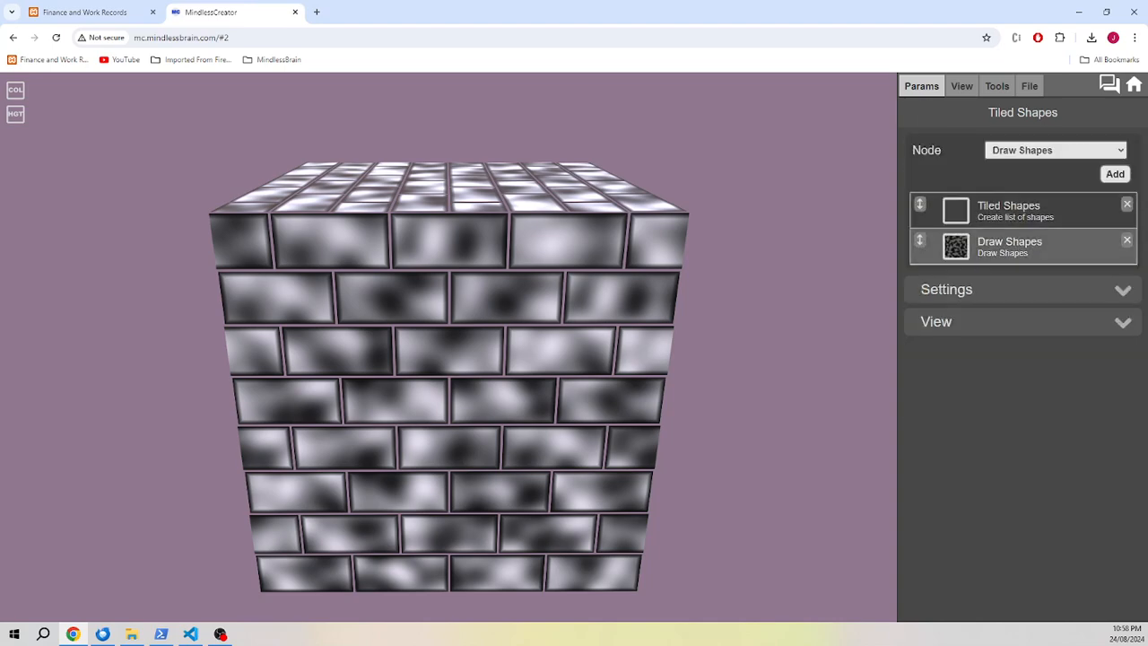
left_click(1022, 247)
mouse_move(502, 359)
left_mouse_down()
mouse_move(484, 286)
mouse_move(430, 255)
mouse_move(493, 283)
left_mouse_up()
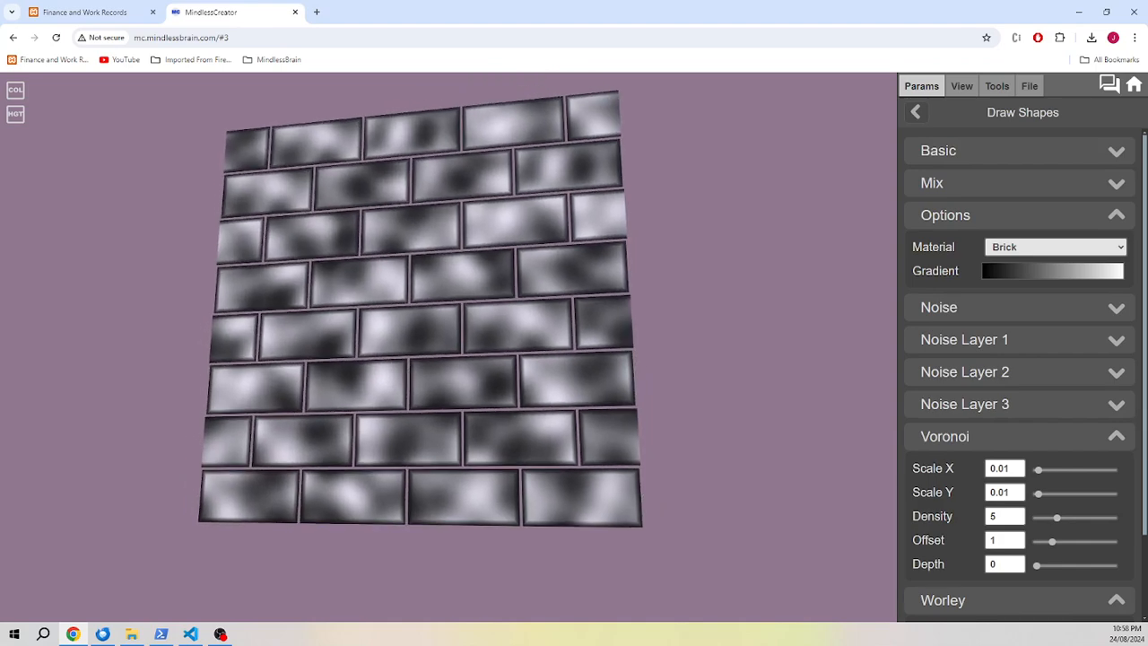
left_click_drag(431, 305, 497, 394)
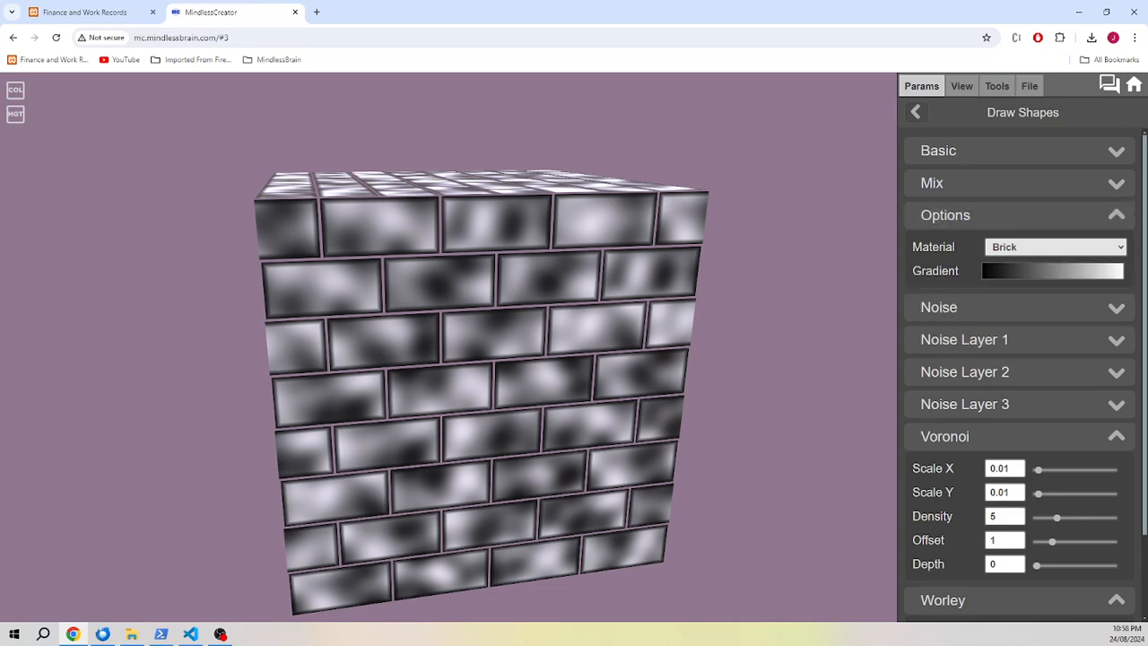
scroll(485, 384, "up", 3)
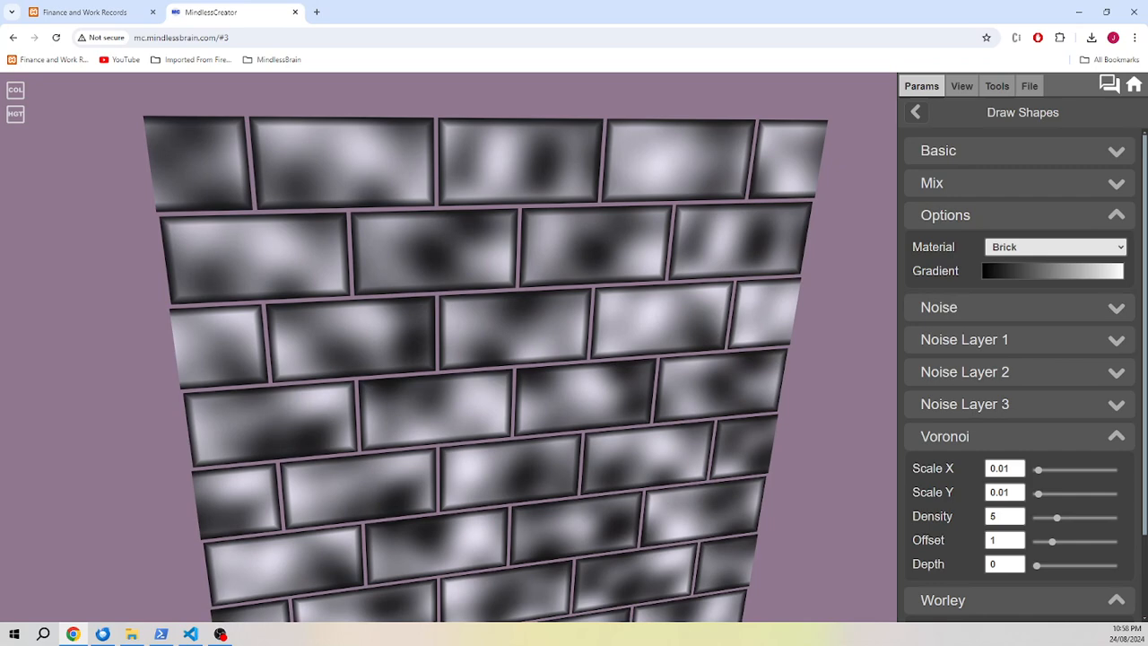
left_click_drag(449, 341, 424, 387)
left_click(1055, 247)
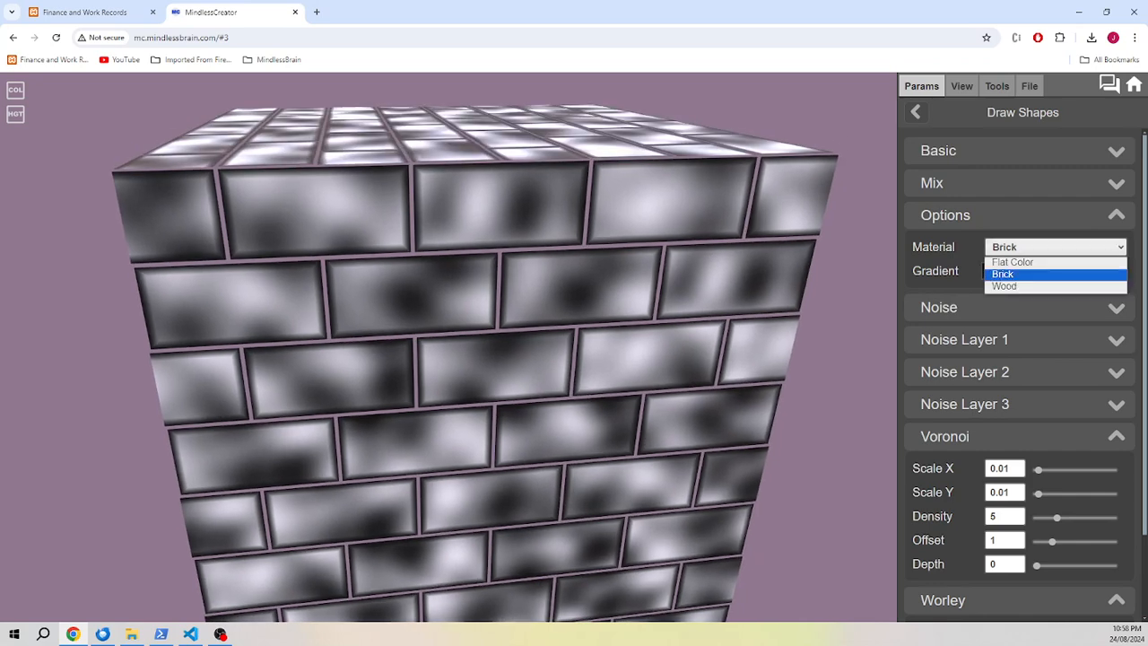
left_click(1056, 275)
left_click(1056, 247)
left_click(1055, 248)
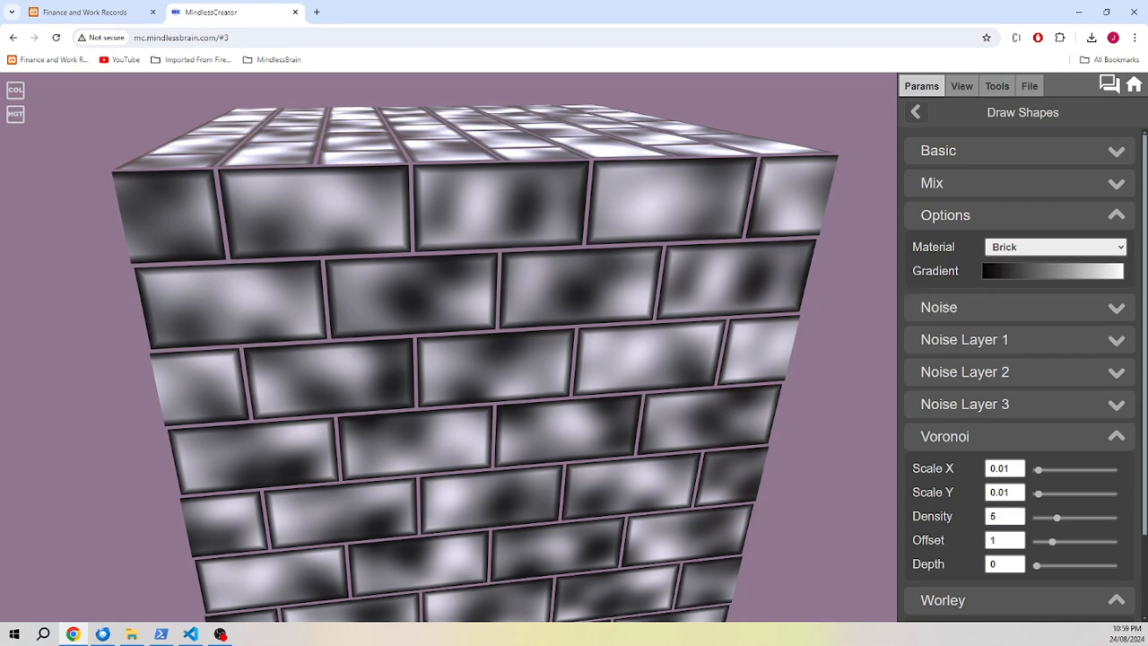
- Collapse the Voronoi and Worley settings, and try different Depth values for Noise Layer 1, leaving it at 1
left_click(1022, 436)
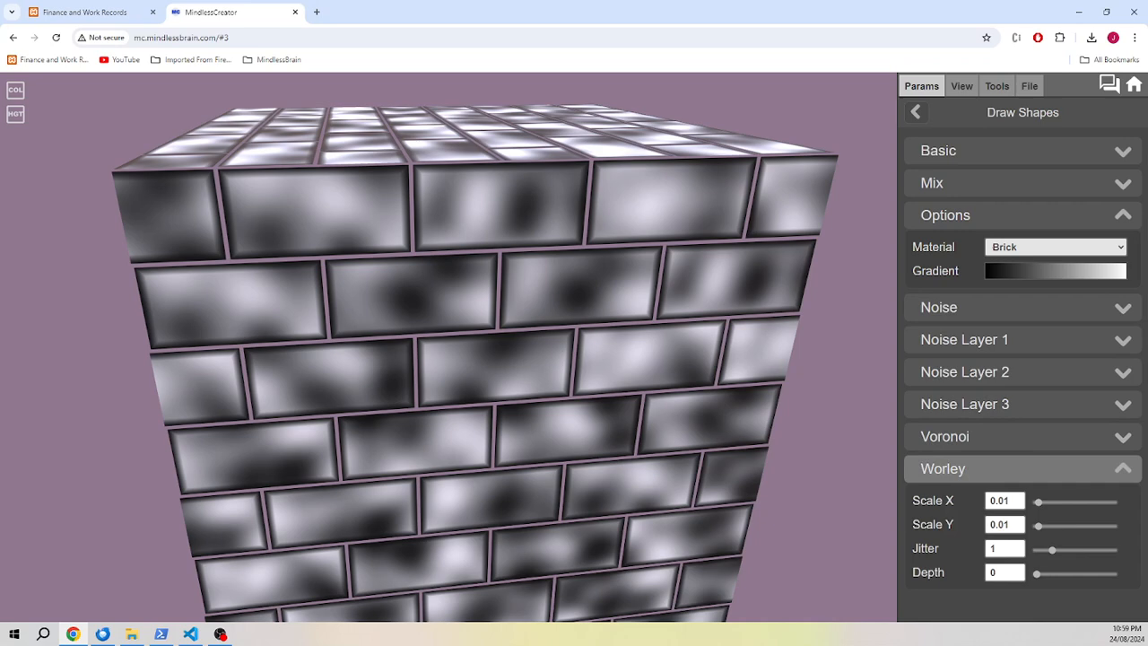
left_click(1022, 468)
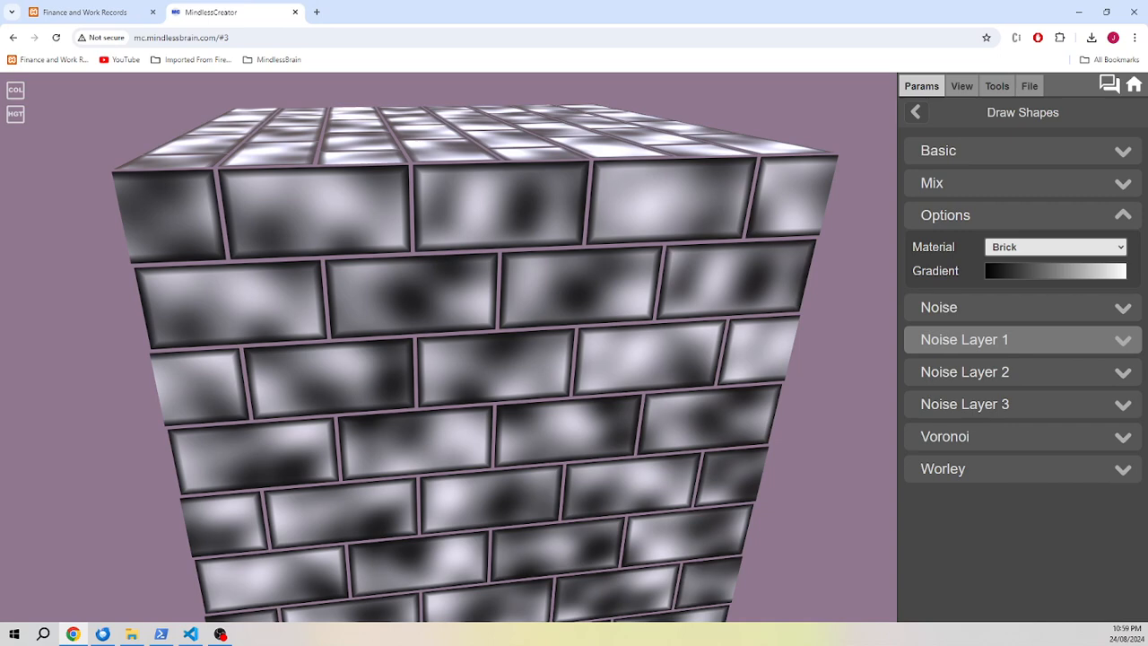
left_click(1022, 339)
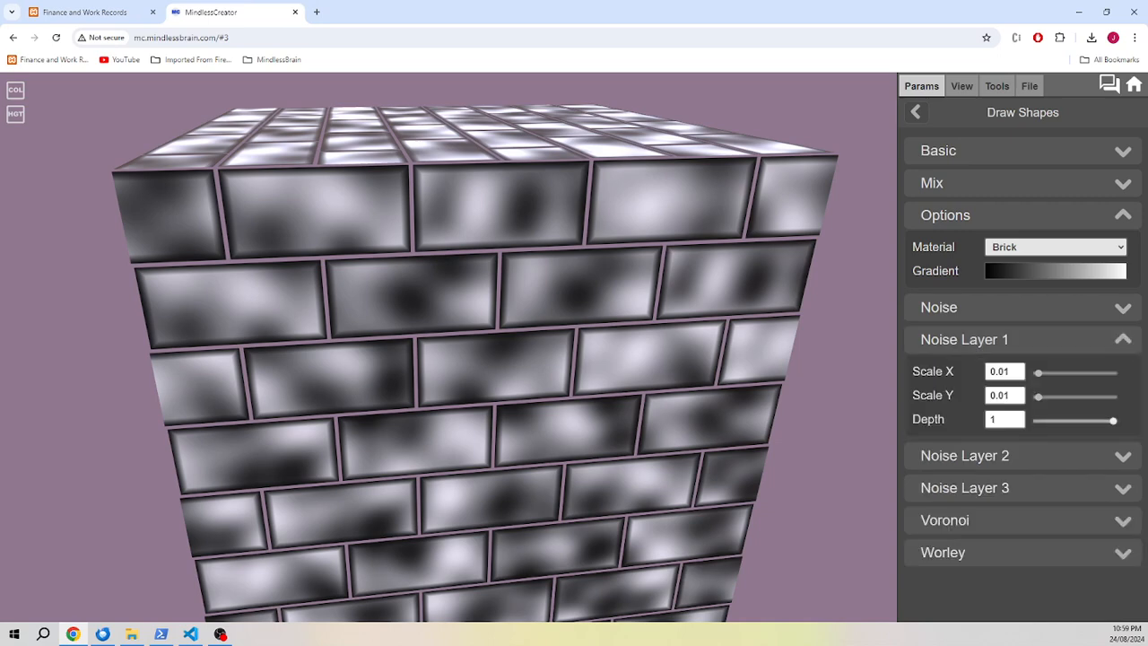
left_click_drag(1050, 420, 1113, 421)
left_click_drag(664, 404, 666, 354)
scroll(666, 354, "down", 4)
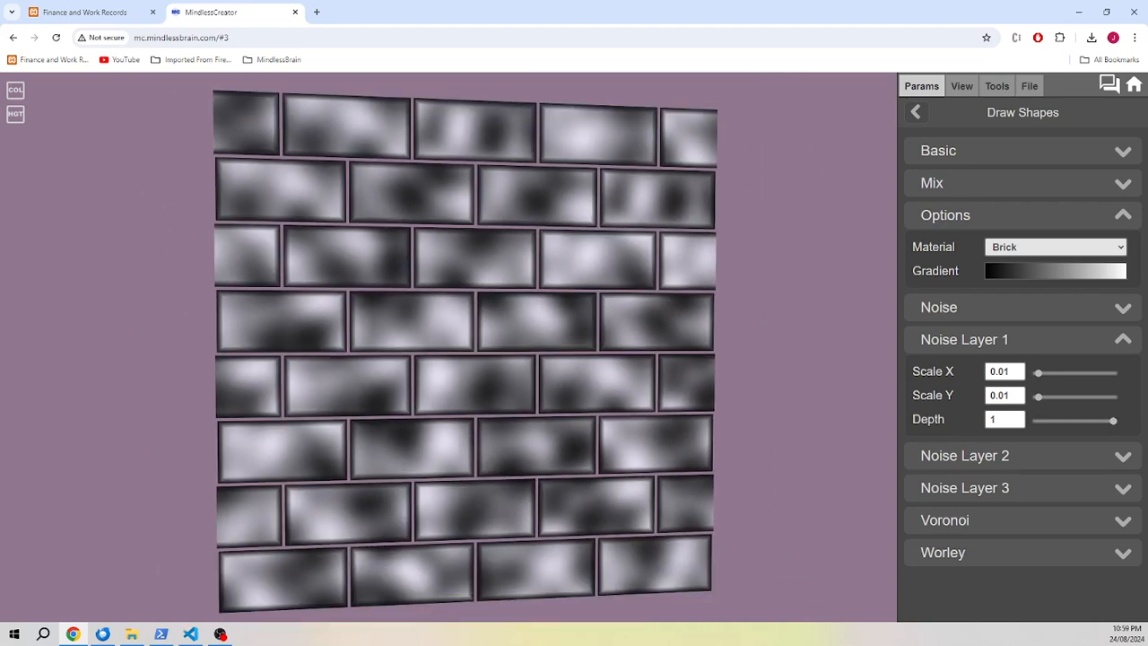
- Set Noise Layer 2 to Scale X about 0.058, Scale Y about 0.099 and Depth 0.195
left_click(1022, 456)
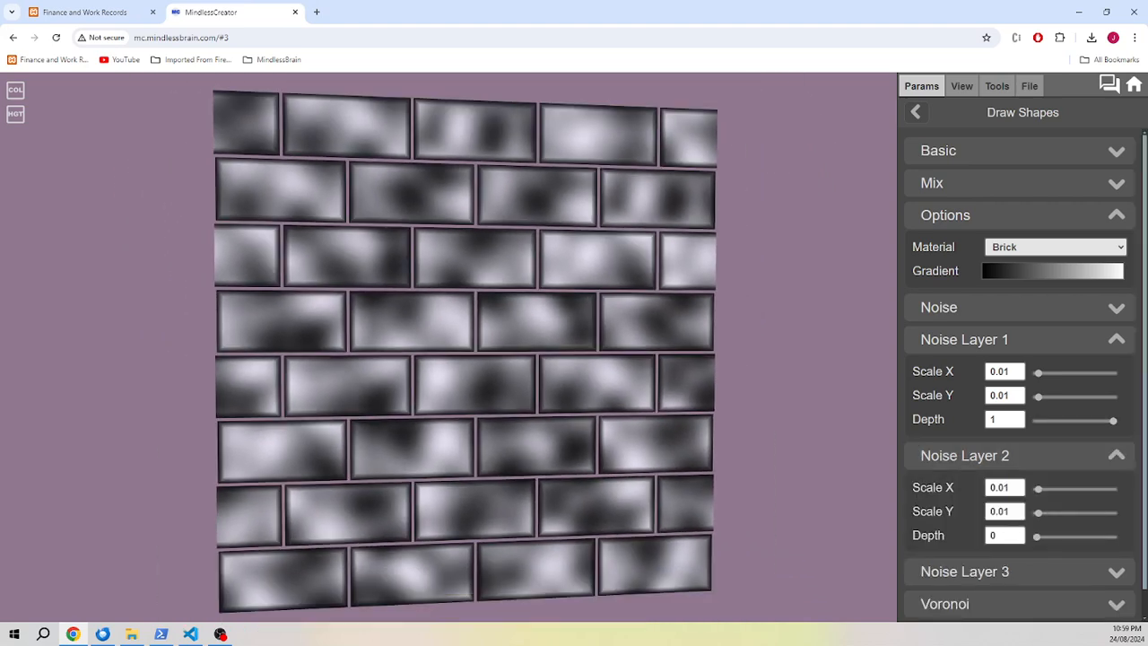
mouse_move(1038, 537)
left_mouse_down()
mouse_move(1089, 536)
mouse_move(1052, 512)
mouse_move(1045, 489)
left_mouse_up()
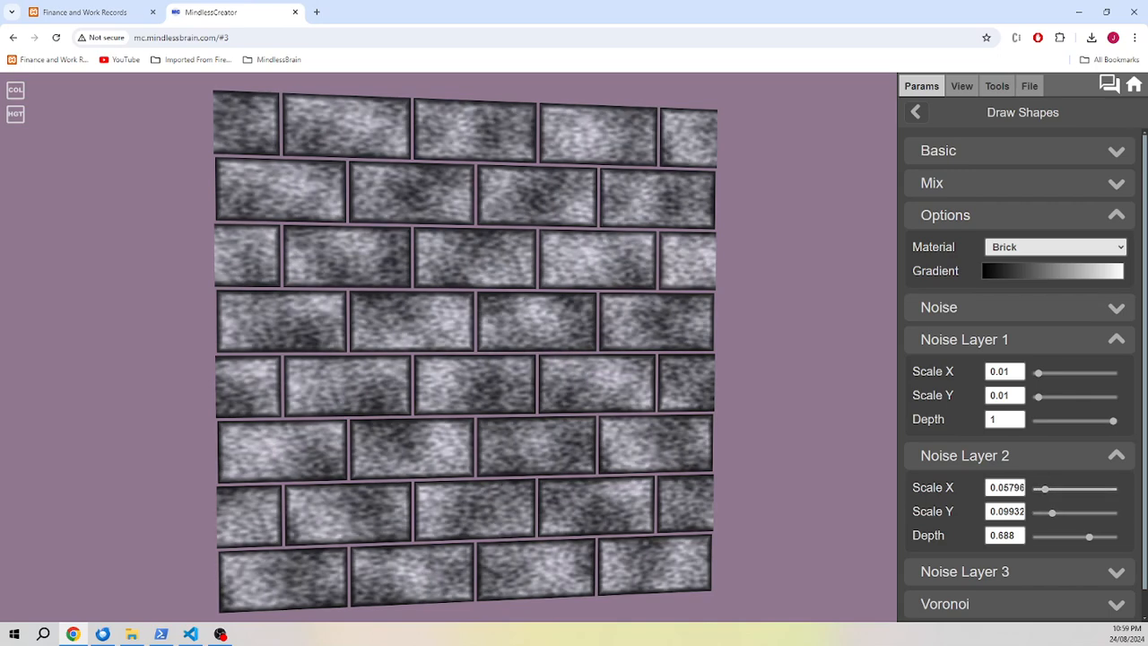
left_click_drag(628, 377, 619, 378)
left_click_drag(1089, 536, 1050, 537)
left_click_drag(502, 386, 508, 332)
scroll(507, 332, "up", 5)
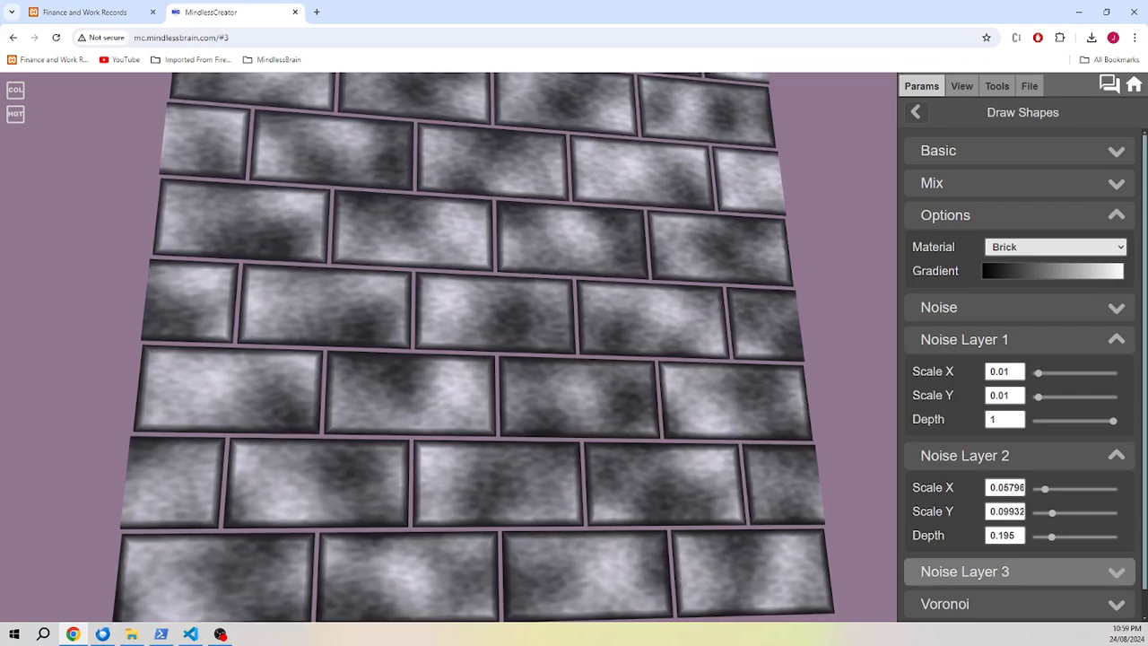
- Set Noise Layer 3 to Scale X about 0.289, Scale Y about 0.275 and Depth 0.195
left_click(986, 572)
scroll(987, 572, "down", 2)
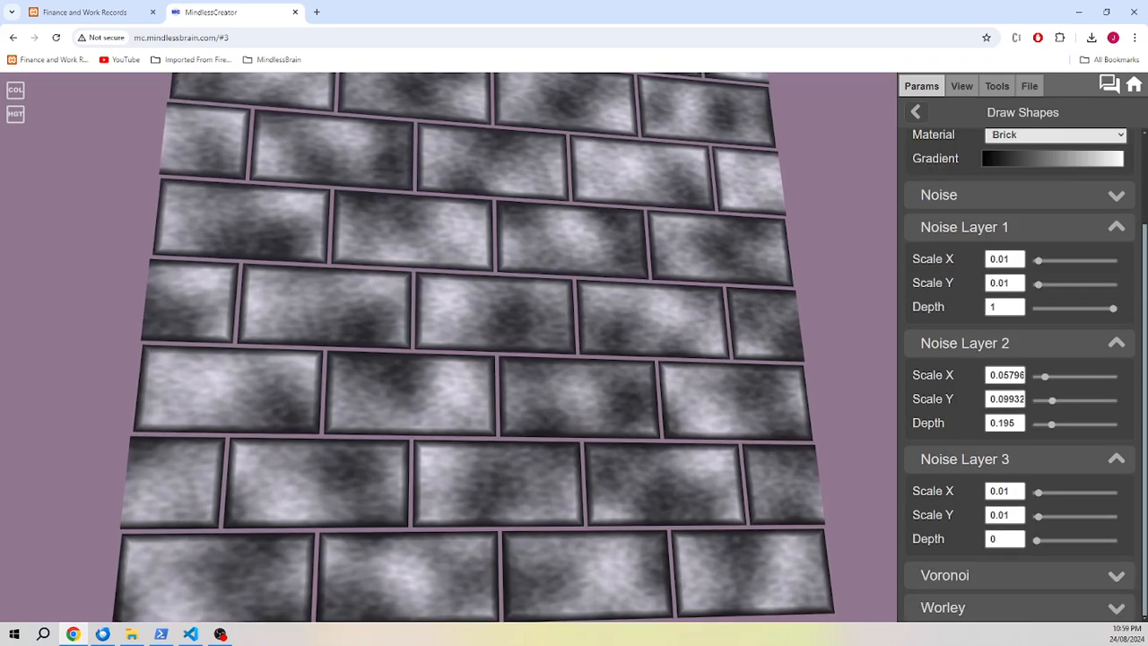
left_click_drag(1036, 539, 1113, 539)
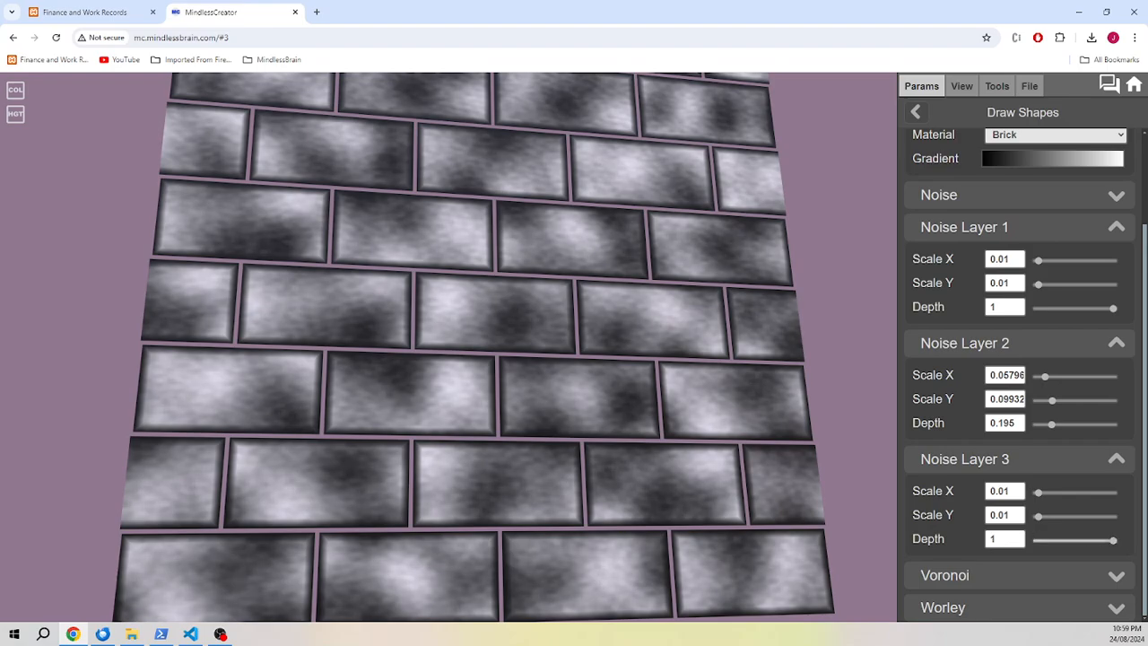
mouse_move(1037, 515)
left_mouse_down()
mouse_move(1080, 514)
mouse_move(1074, 492)
mouse_move(1101, 491)
mouse_move(1082, 515)
mouse_move(1097, 514)
mouse_move(1085, 492)
mouse_move(1083, 514)
mouse_move(1052, 539)
left_mouse_up()
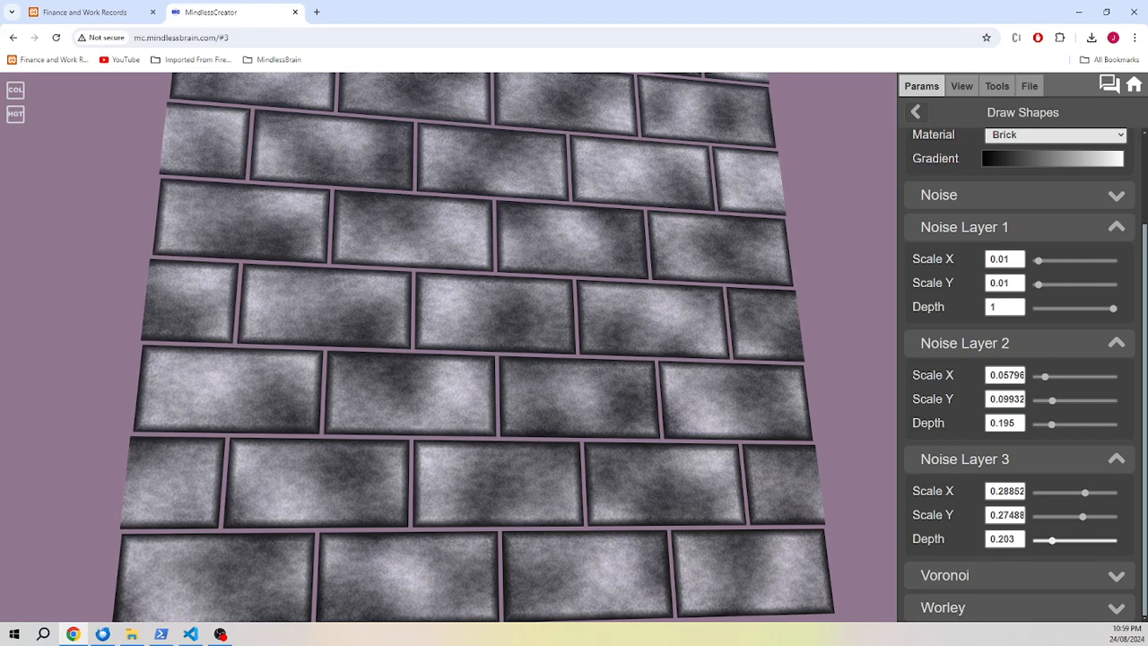
mouse_move(502, 296)
left_mouse_down()
mouse_move(467, 359)
mouse_move(430, 386)
mouse_move(488, 287)
mouse_move(619, 316)
mouse_move(504, 305)
left_mouse_up()
scroll(467, 359, "up", 5)
scroll(504, 305, "down", 4)
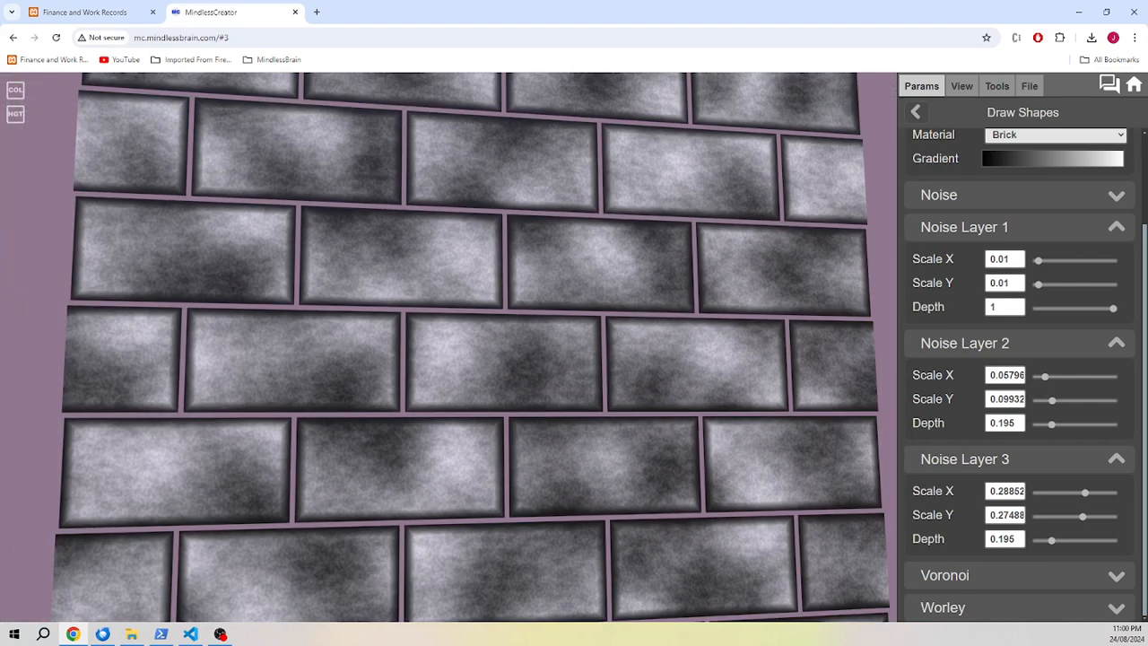
- Add a subtle Voronoi pattern to the bricks with Density 1.893 and Depth 0.141
left_click(945, 575)
scroll(944, 575, "down", 2)
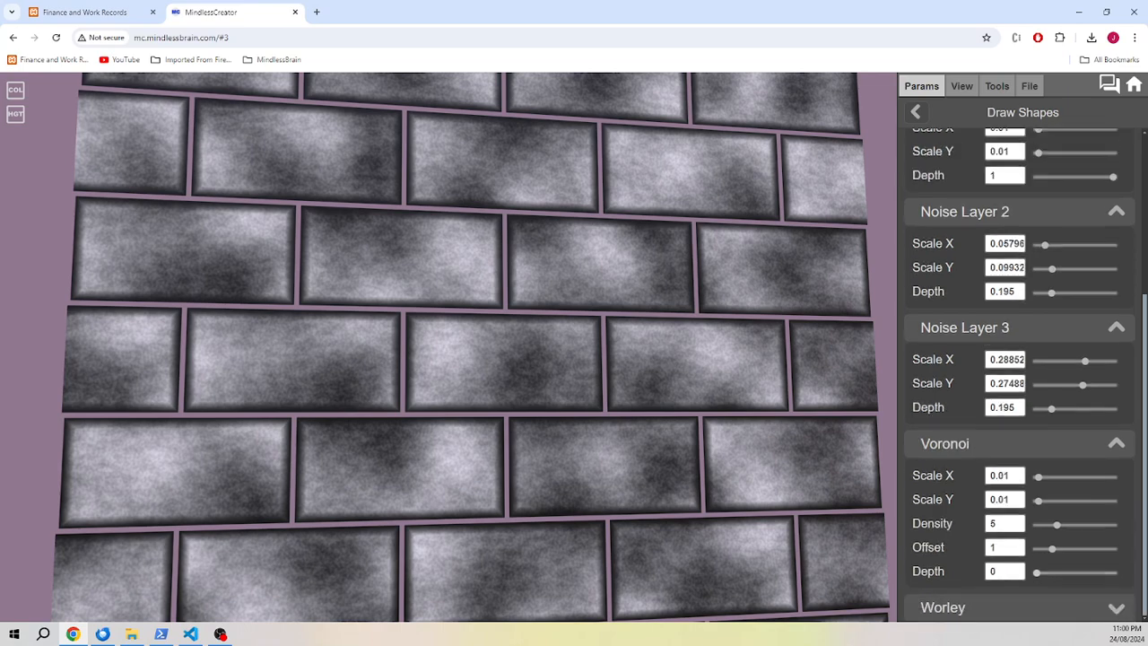
left_click_drag(1037, 572, 1070, 572)
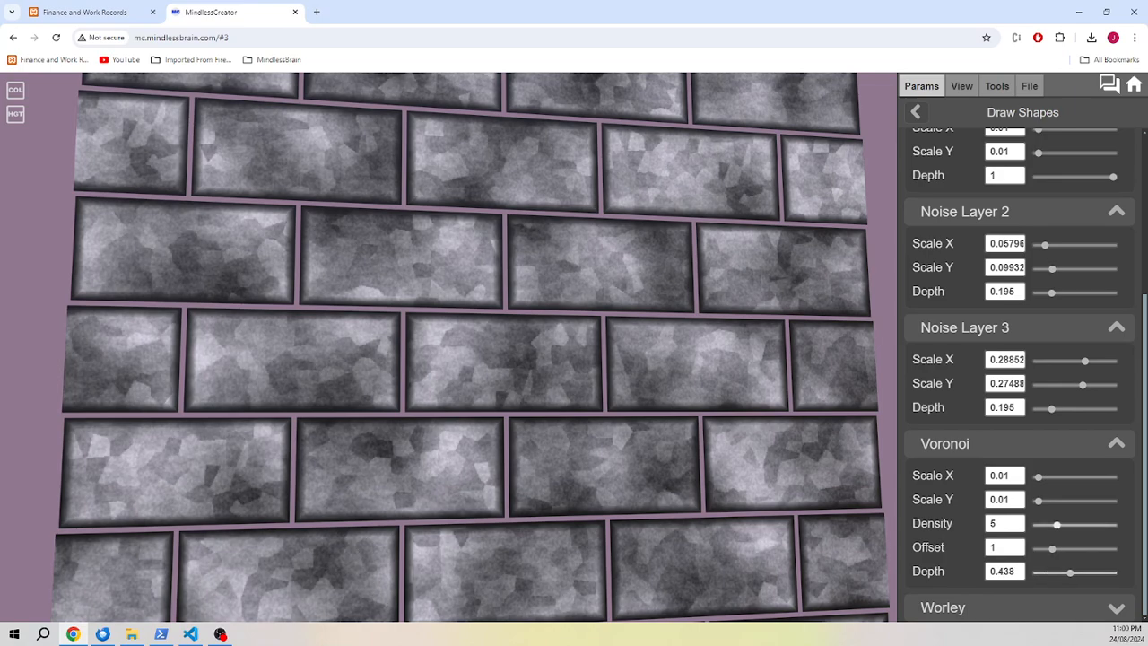
left_click_drag(1057, 525, 1039, 525)
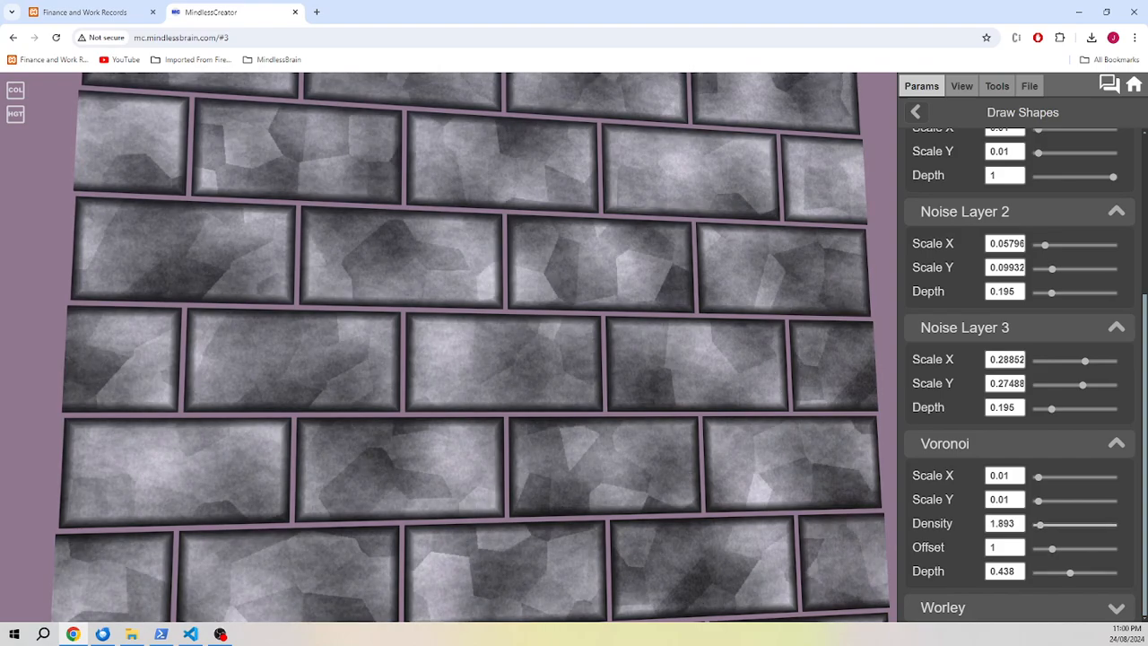
left_click_drag(1069, 572, 1047, 571)
left_click_drag(502, 385, 538, 367)
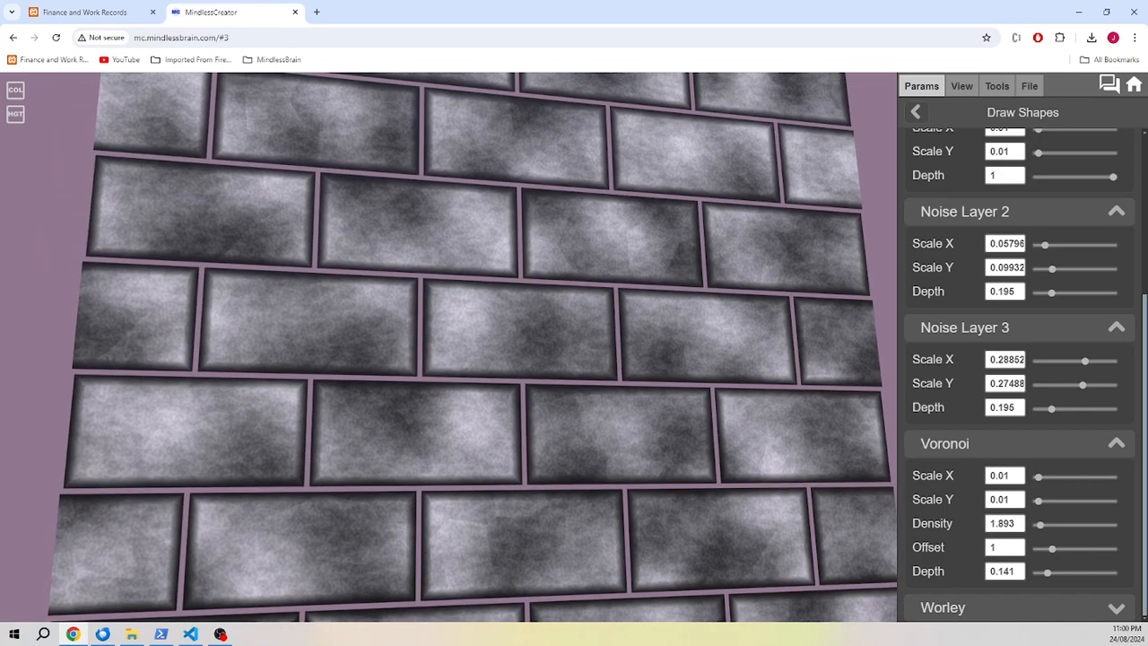
left_click_drag(484, 305, 448, 404)
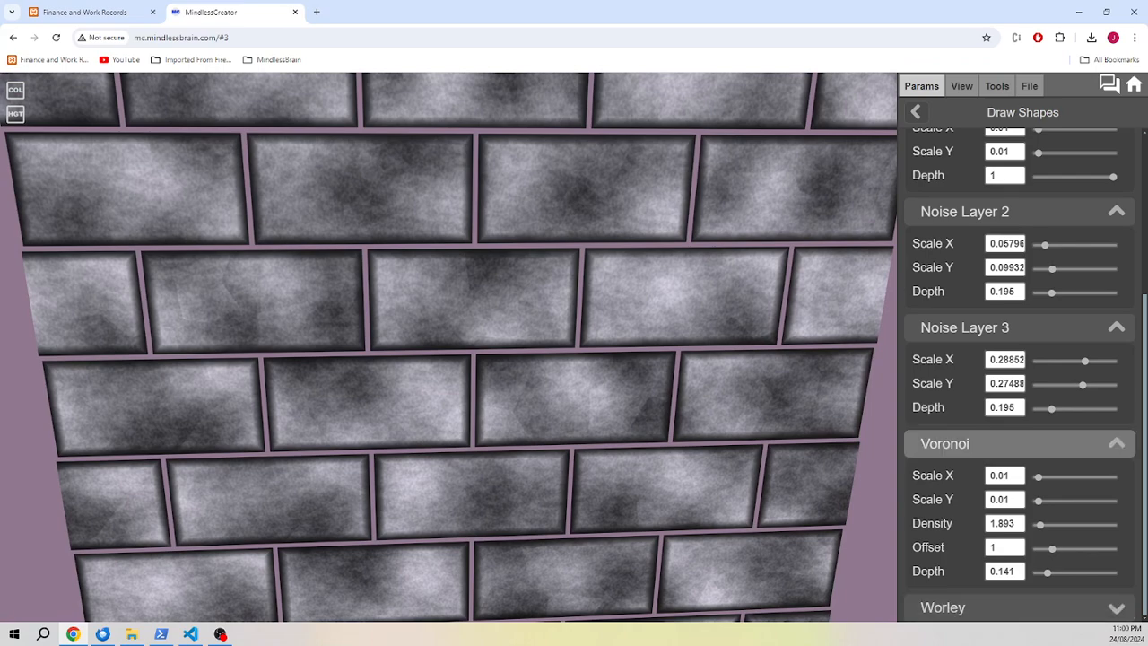
- Collapse the noise layer and Voronoi settings, and set Worley to Depth 1, Jitter about 1.76, Scale X about 0.051 and Scale Y about 0.058
left_click(944, 443)
left_click(965, 341)
left_click(965, 310)
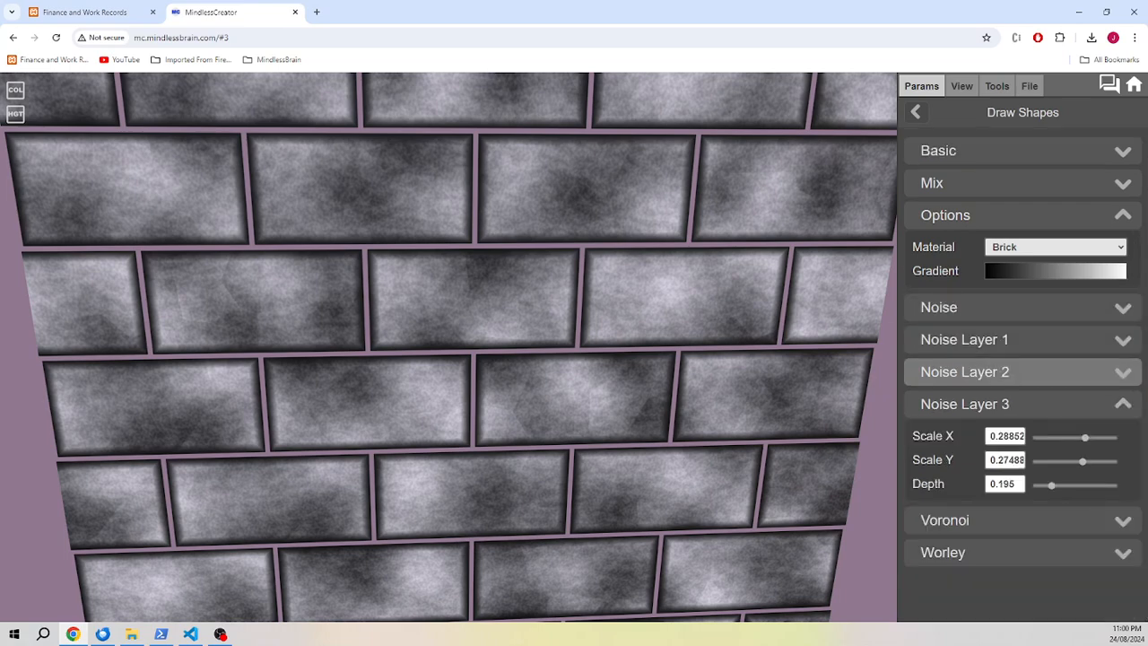
left_click(965, 404)
left_click(987, 469)
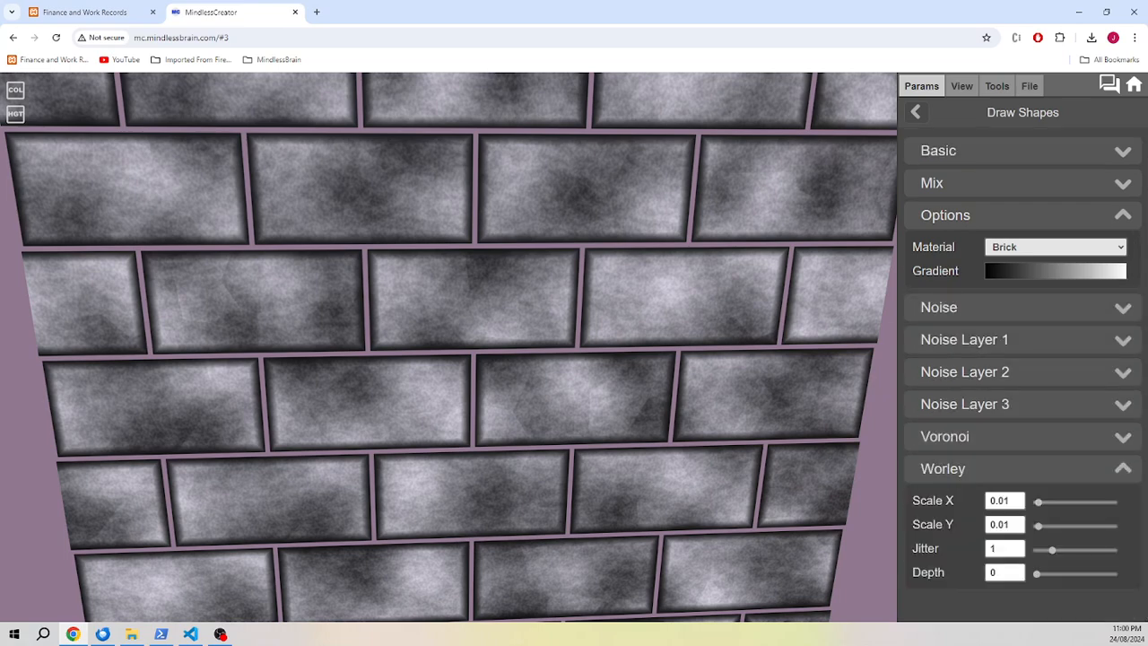
left_click_drag(627, 403, 636, 289)
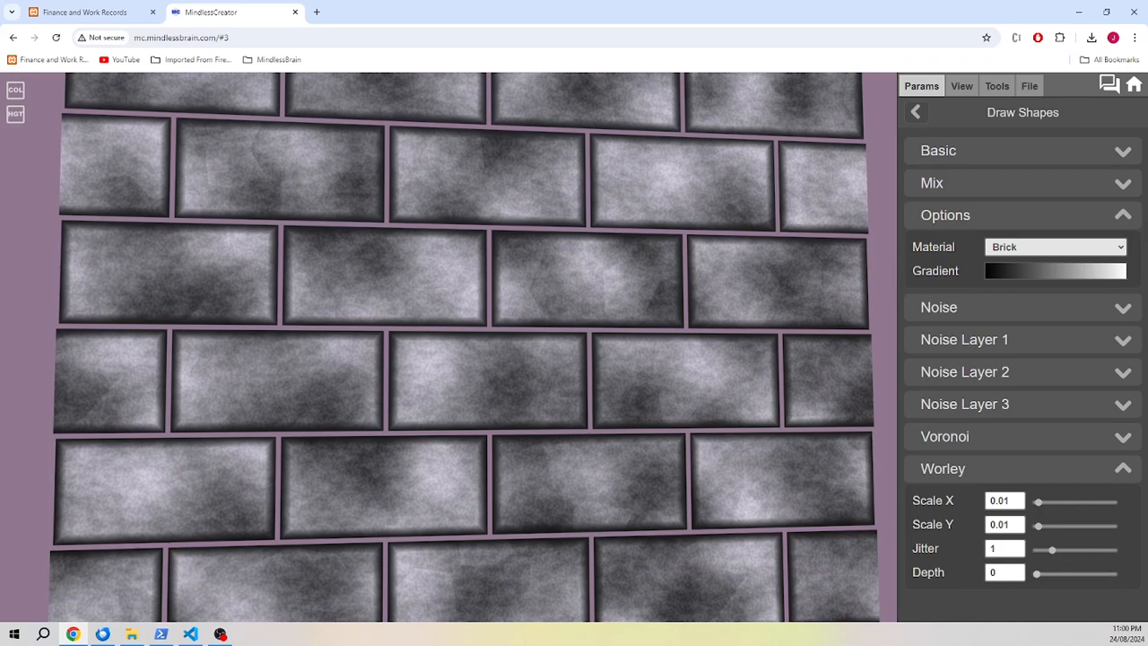
left_click_drag(1036, 574, 1115, 574)
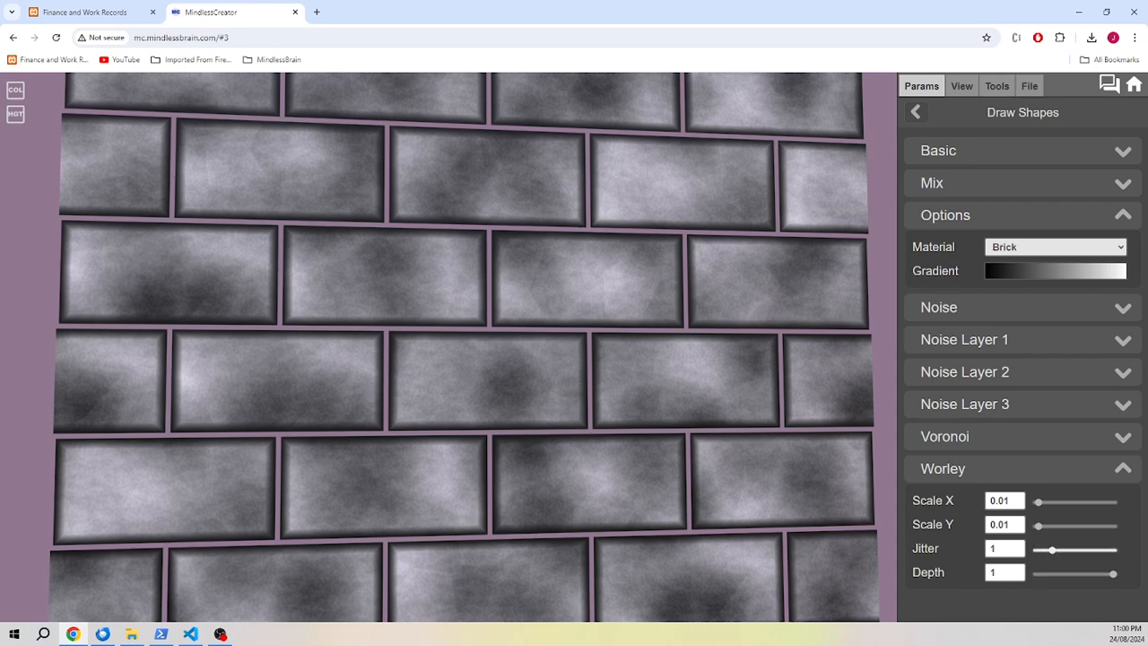
mouse_move(1052, 550)
left_mouse_down()
mouse_move(1063, 550)
mouse_move(1043, 525)
mouse_move(1042, 502)
left_mouse_up()
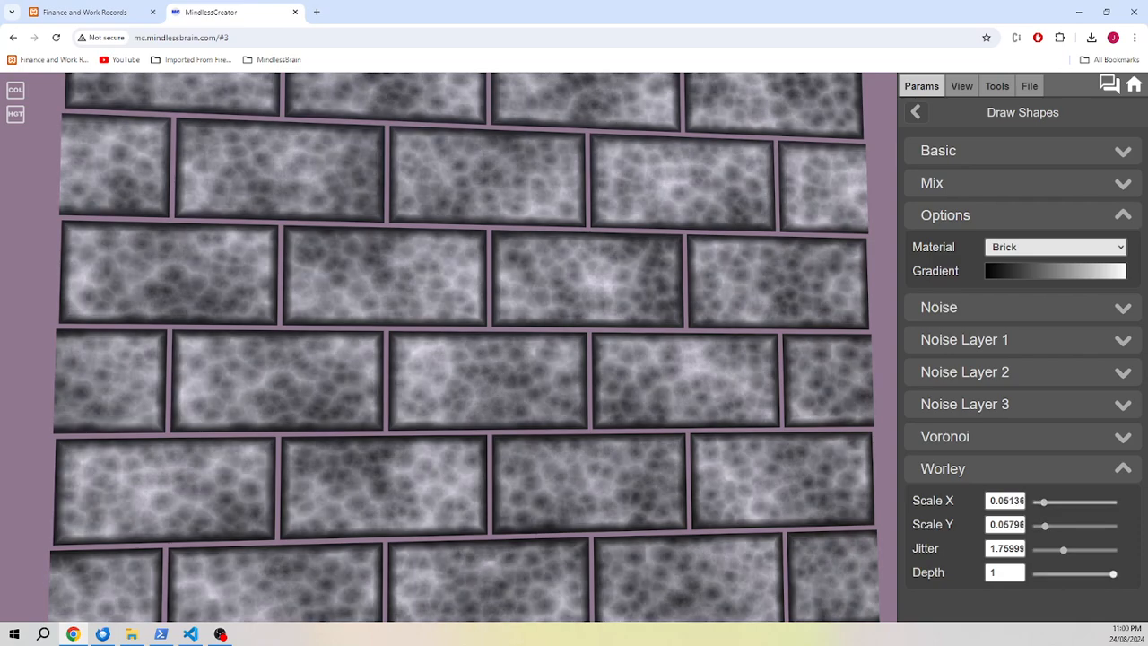
- Soften the Worley pattern with Depth 0.711, Scale X about 0.017 and Scale Y about 0.0135
mouse_move(1112, 573)
left_mouse_down()
mouse_move(1047, 573)
mouse_move(1090, 573)
left_mouse_up()
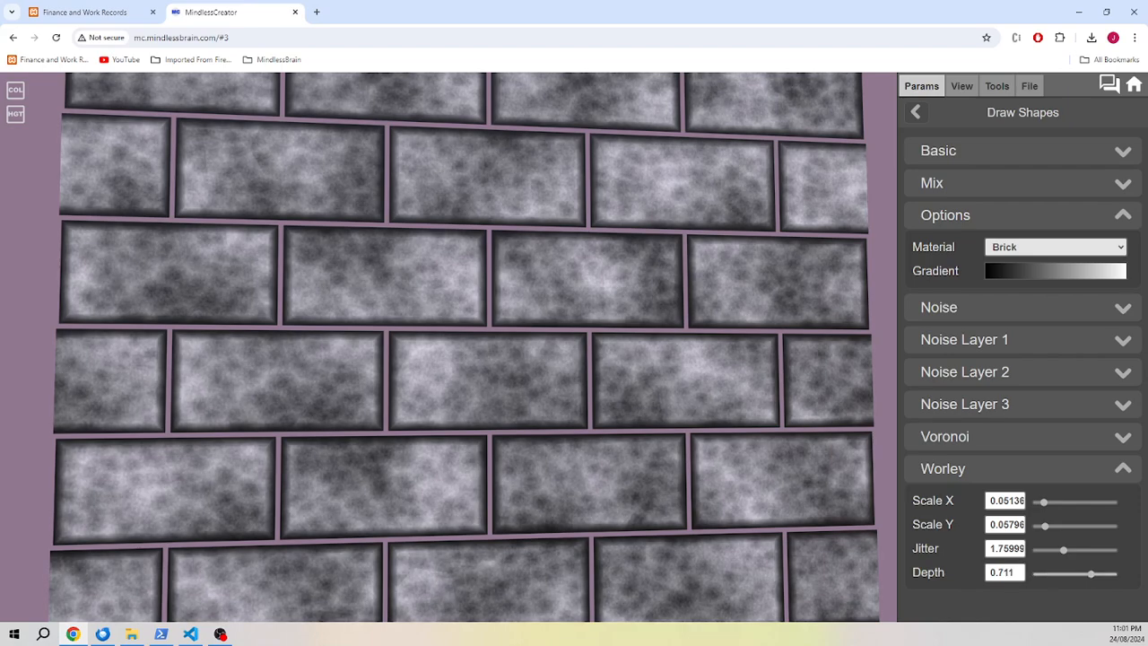
left_click_drag(1045, 525, 1036, 502)
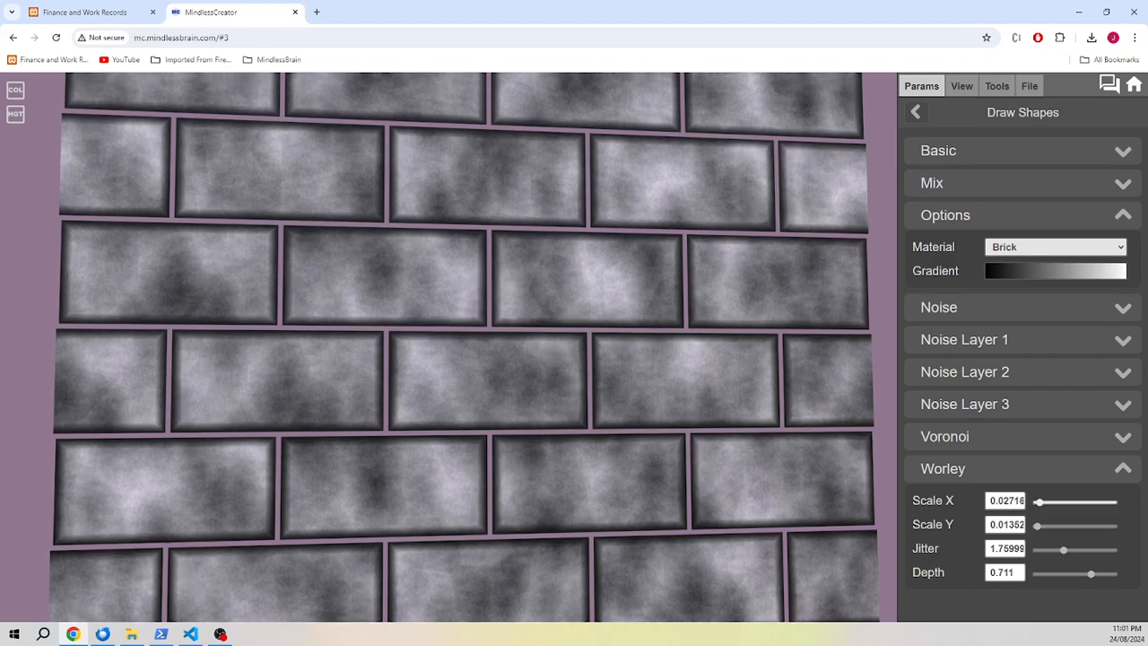
left_click_drag(502, 395, 486, 323)
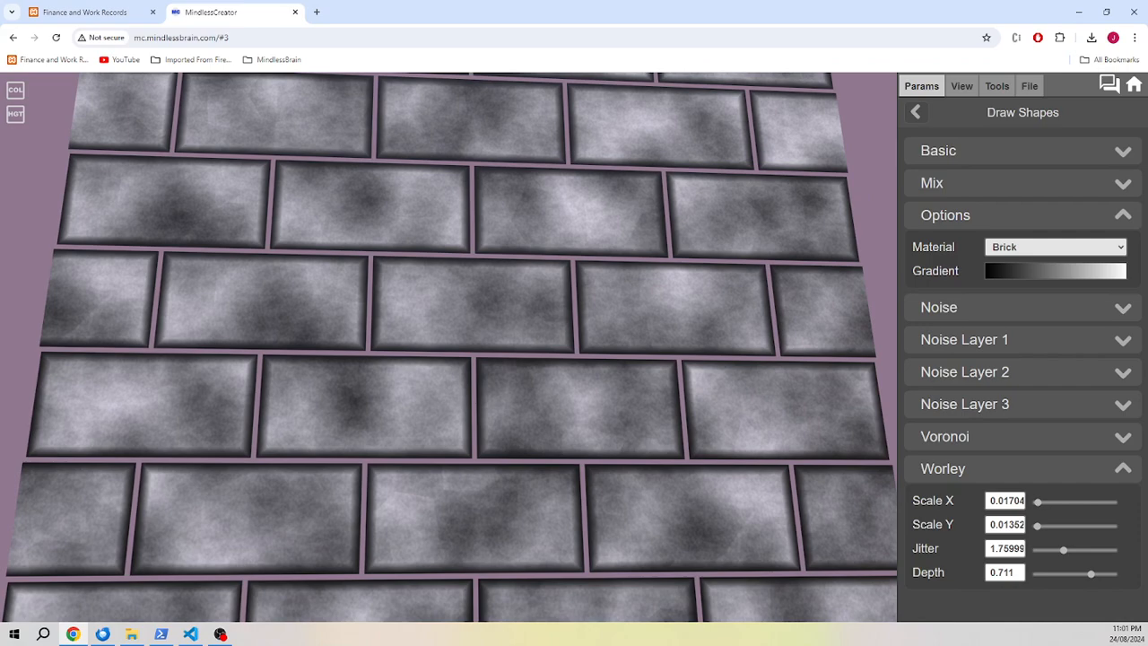
mouse_move(1090, 573)
left_mouse_down()
mouse_move(1110, 572)
mouse_move(1065, 573)
mouse_move(1091, 572)
left_mouse_up()
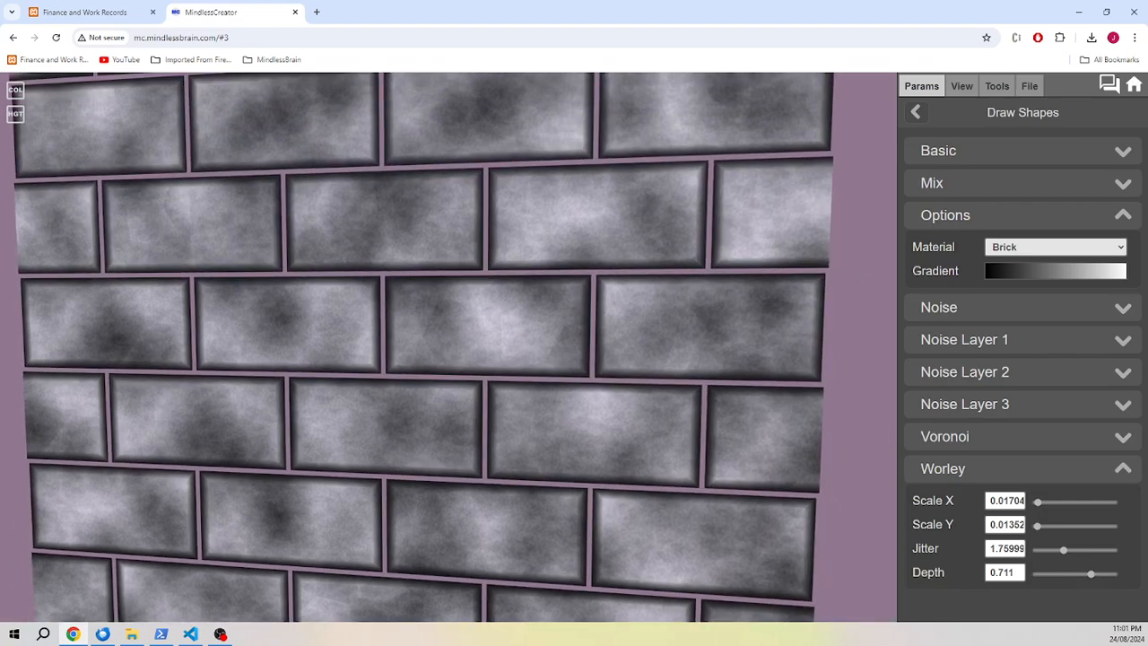
left_click_drag(449, 332, 547, 381)
left_click_drag(484, 314, 439, 327)
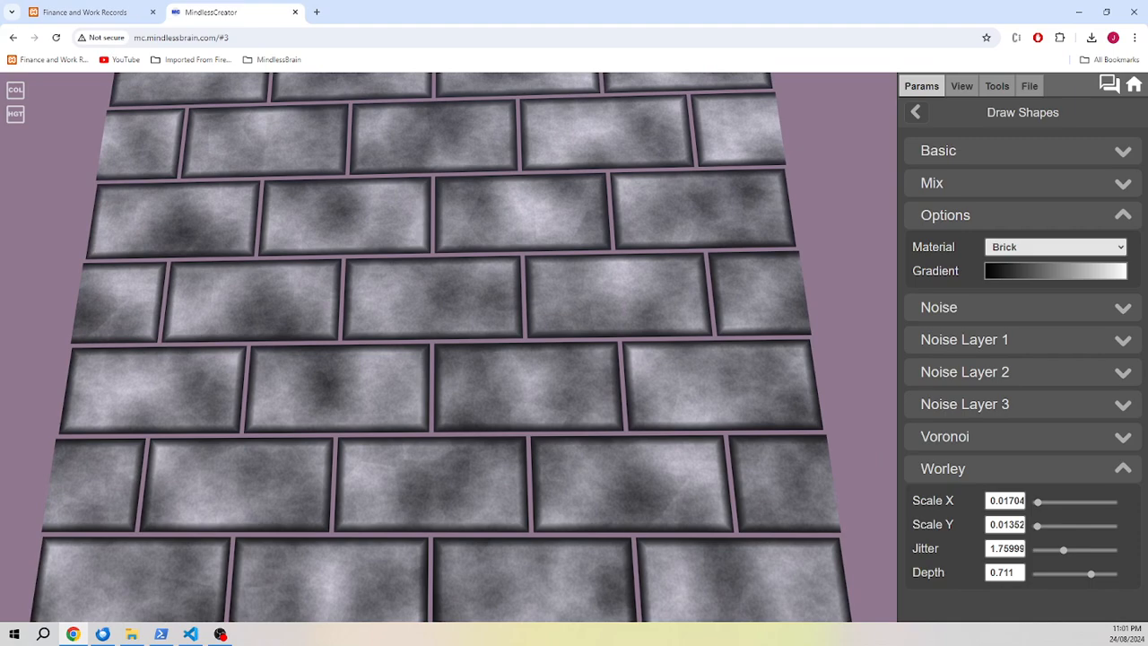
- Load bricks4.png as the gradient's source image and apply a gradient sampled from it to the bricks
left_click(1055, 270)
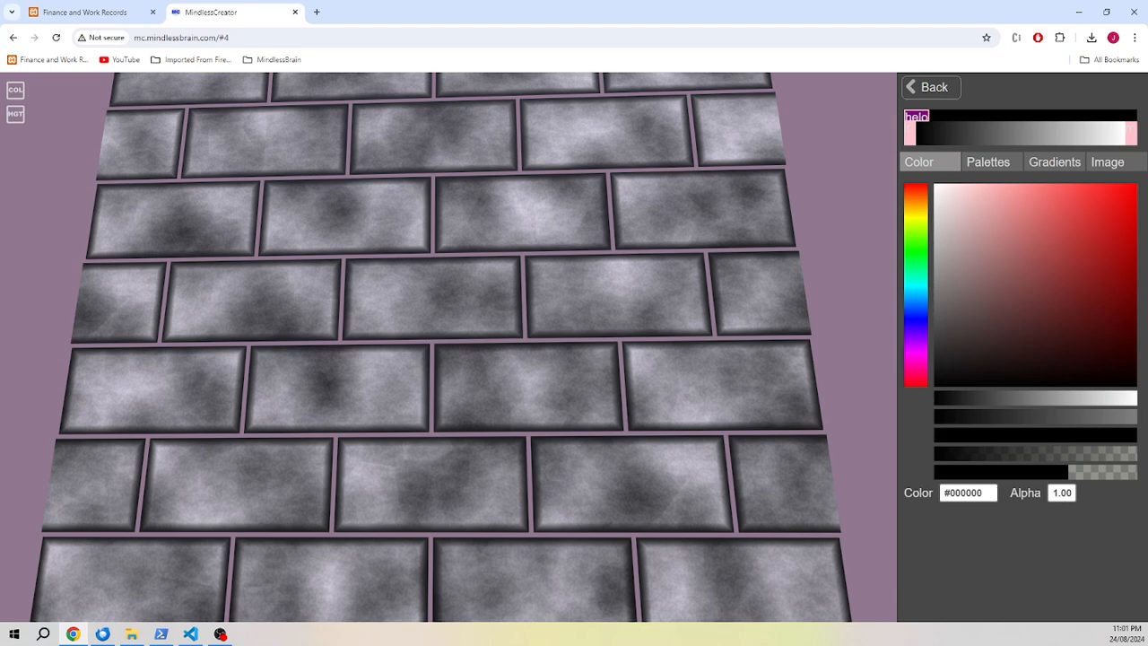
left_click(1109, 162)
left_click(132, 634)
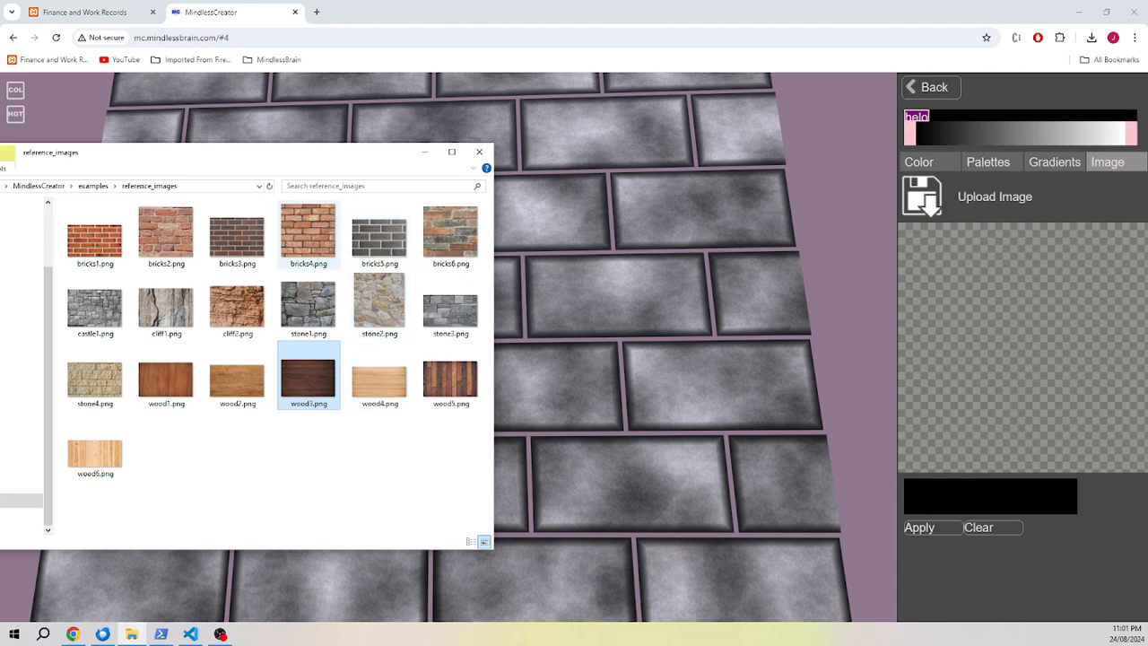
left_click_drag(308, 232, 1067, 288)
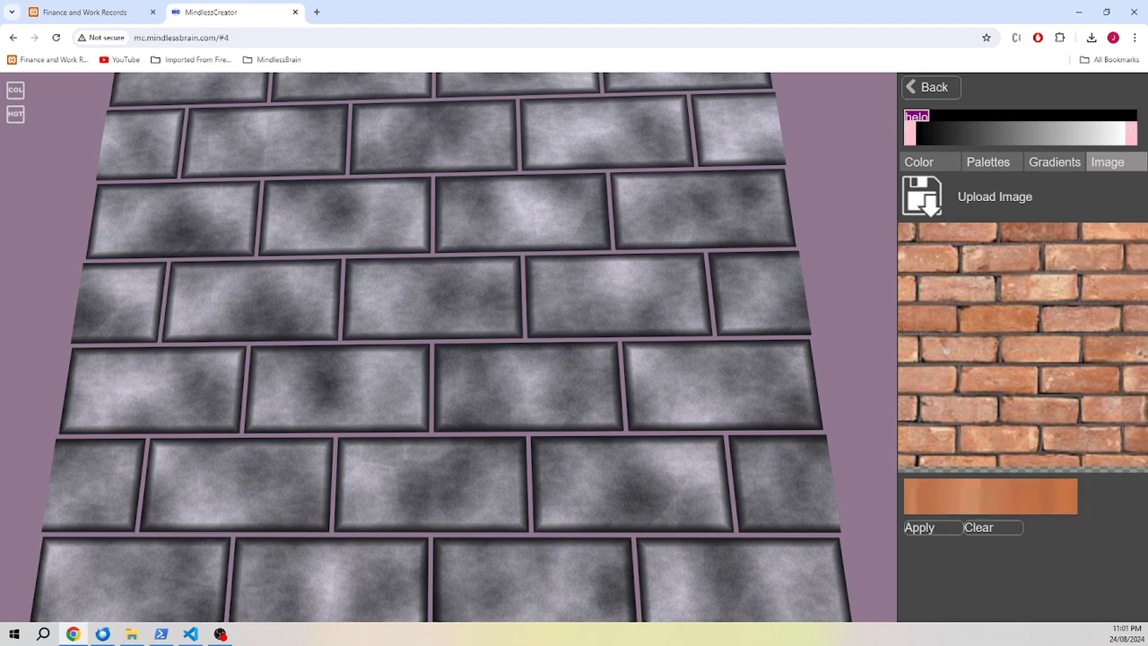
left_click(930, 528)
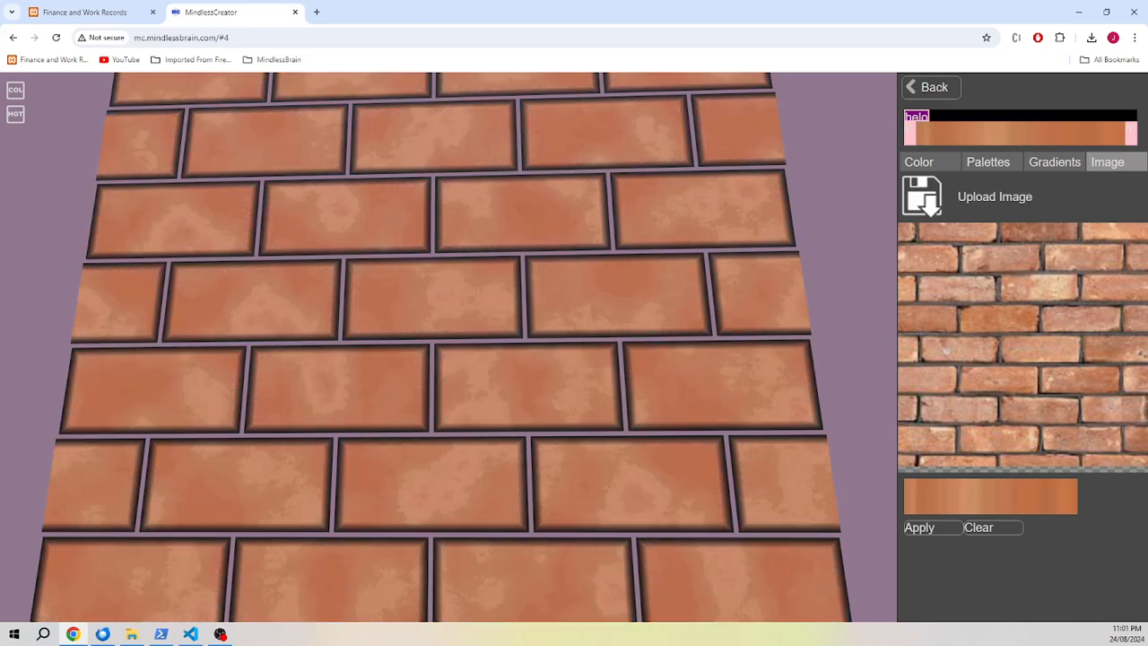
- Try gradients sampled across a brick in the lower half of the reference image and across its orange brick
mouse_move(431, 314)
left_mouse_down()
mouse_move(448, 430)
mouse_move(426, 448)
mouse_move(408, 417)
mouse_move(434, 292)
left_mouse_up()
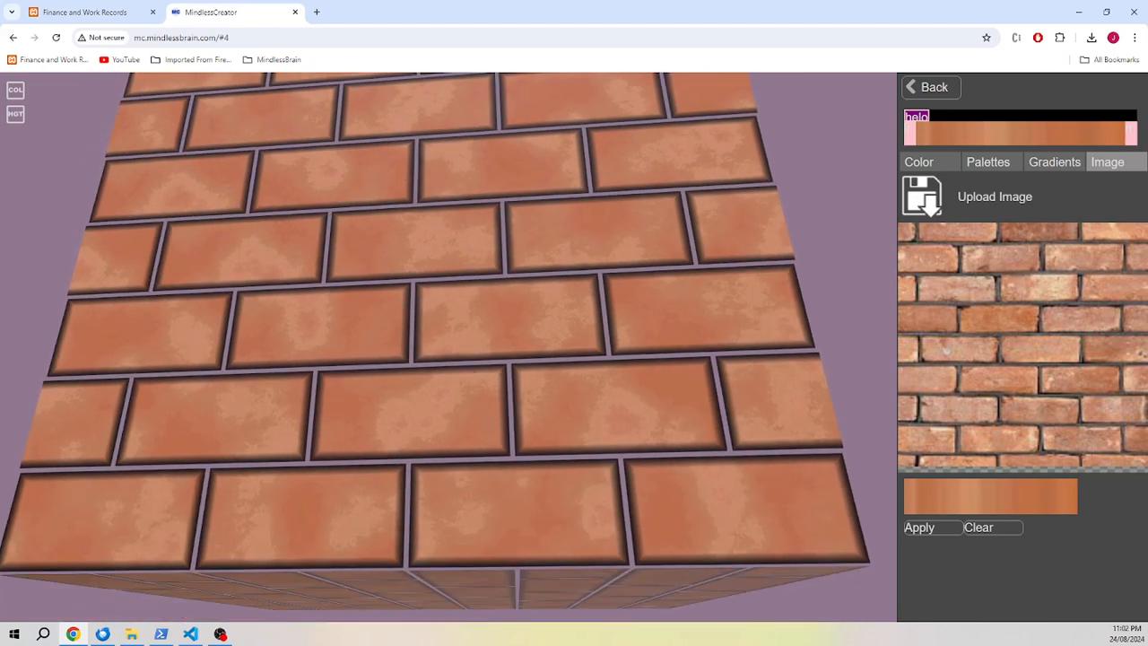
left_click_drag(1013, 410, 1063, 410)
left_click(931, 528)
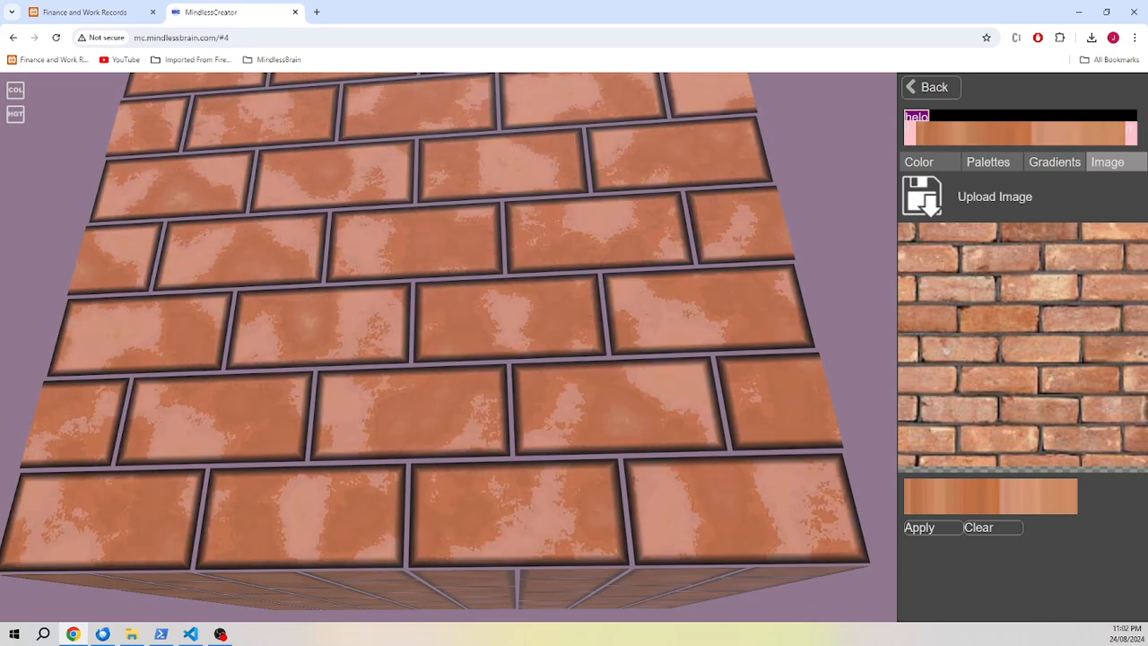
left_click_drag(973, 318, 1029, 320)
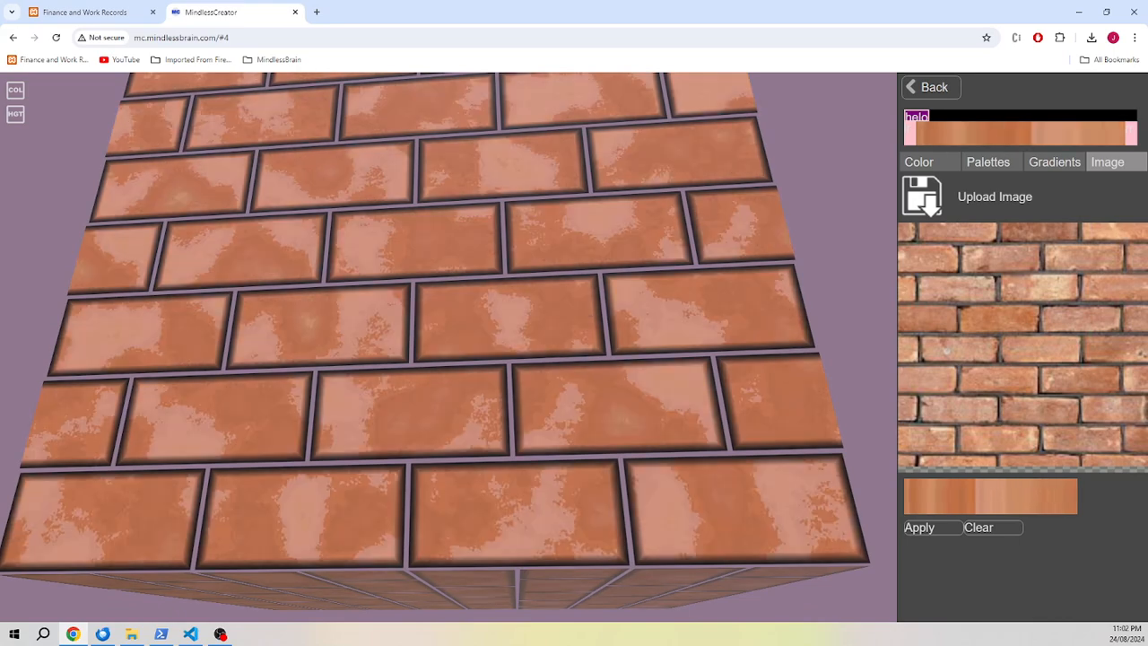
left_click(932, 528)
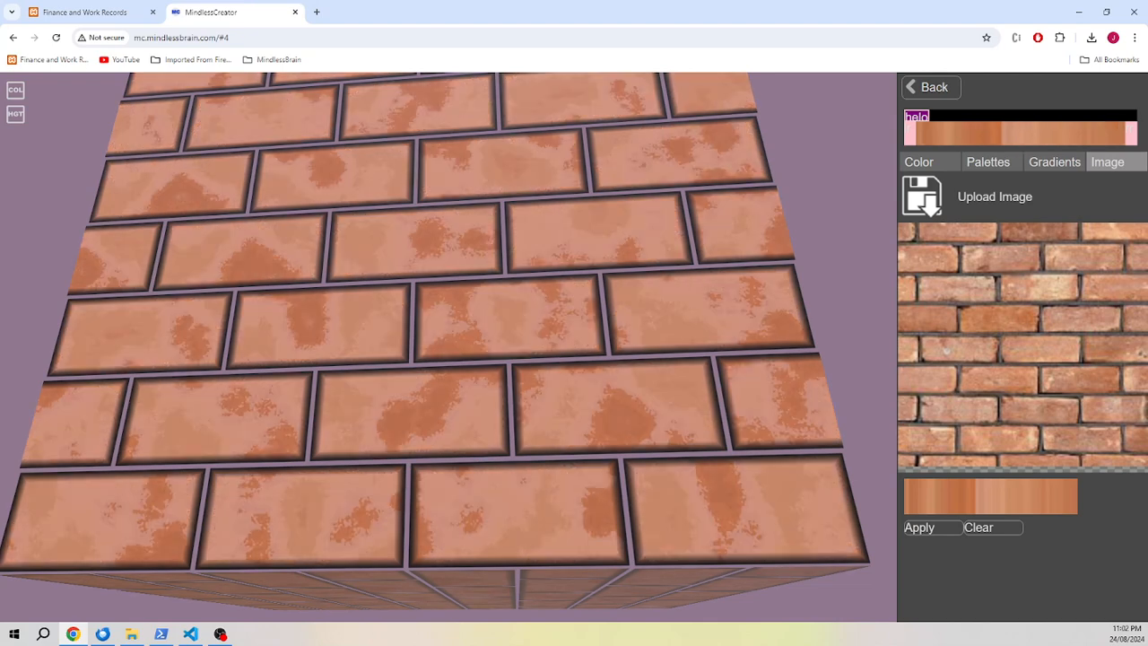
- Clear the sampled gradient, apply one from a shorter stretch of the orange brick, and inspect the bricks up close
left_click(992, 528)
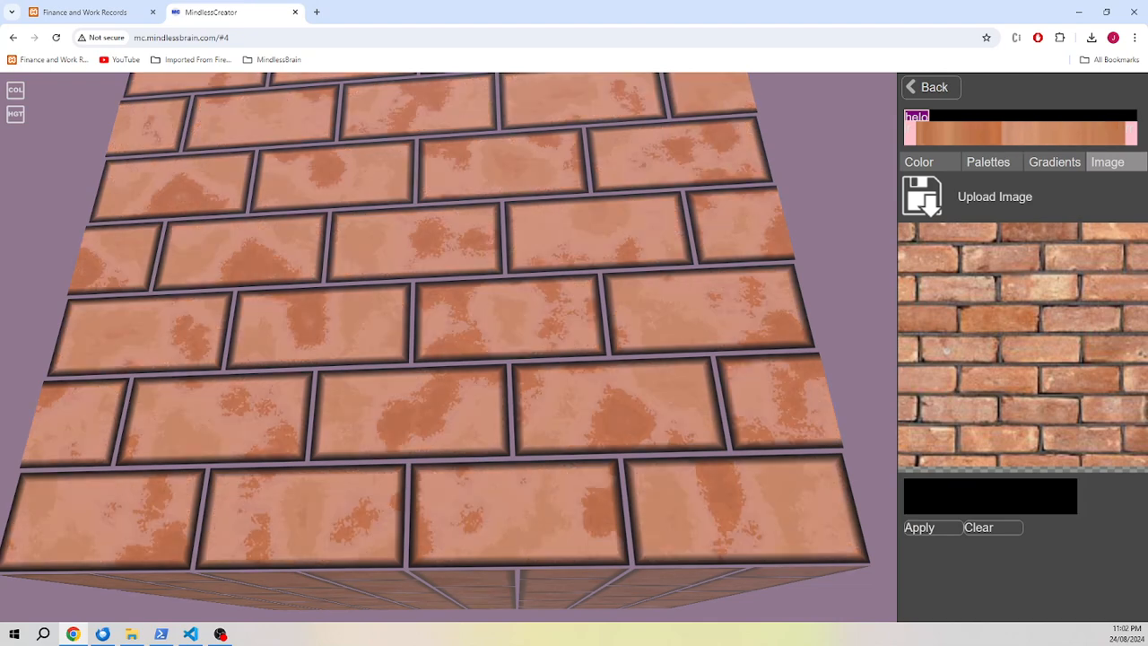
left_click_drag(978, 319, 1013, 319)
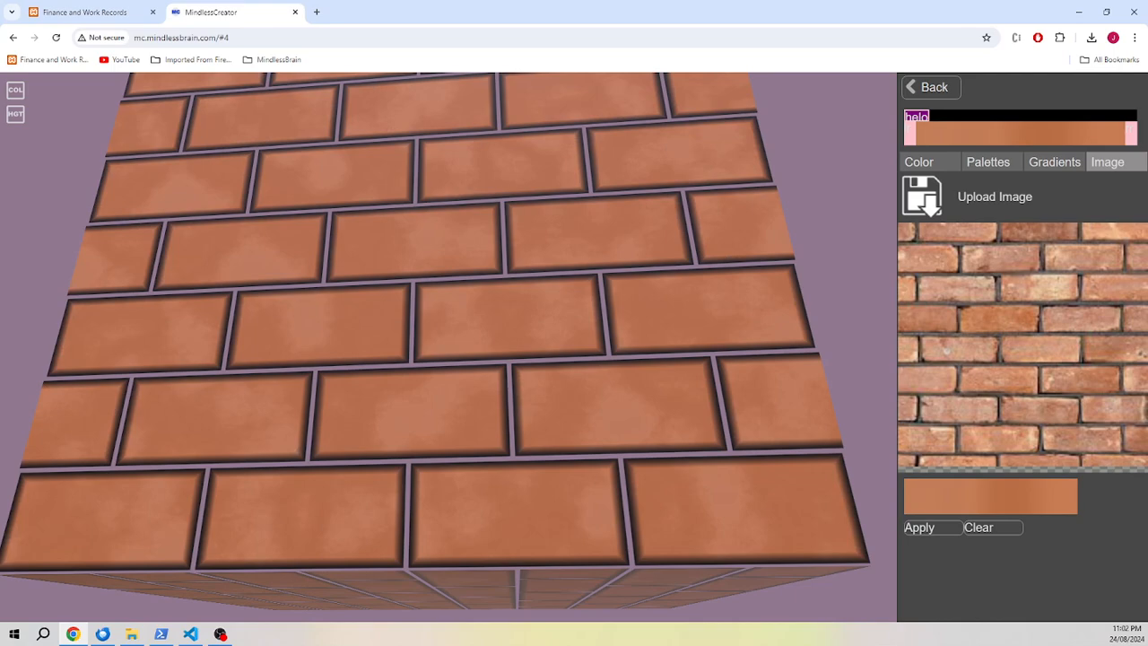
left_click_drag(448, 296, 494, 408)
scroll(448, 347, "up", 8)
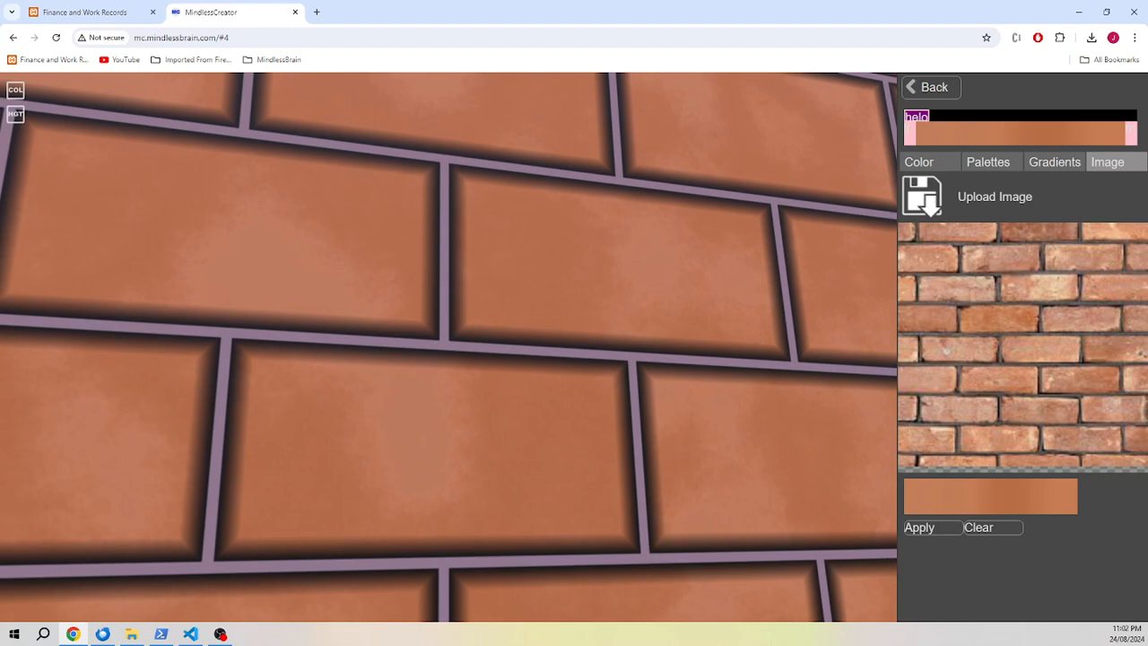
- Clear the sample, apply a gradient taken across the full orange brick, and inspect the wall from several angles
left_click(993, 527)
left_click_drag(970, 318, 1030, 319)
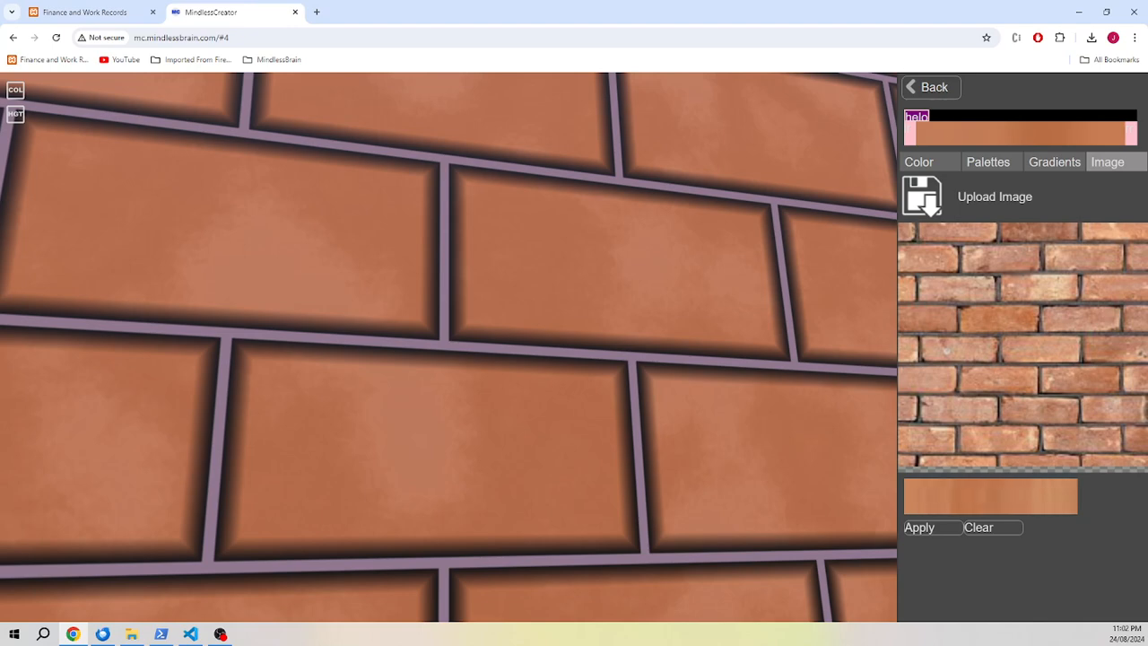
left_click(930, 528)
left_click_drag(448, 287, 380, 415)
scroll(448, 347, "down", 5)
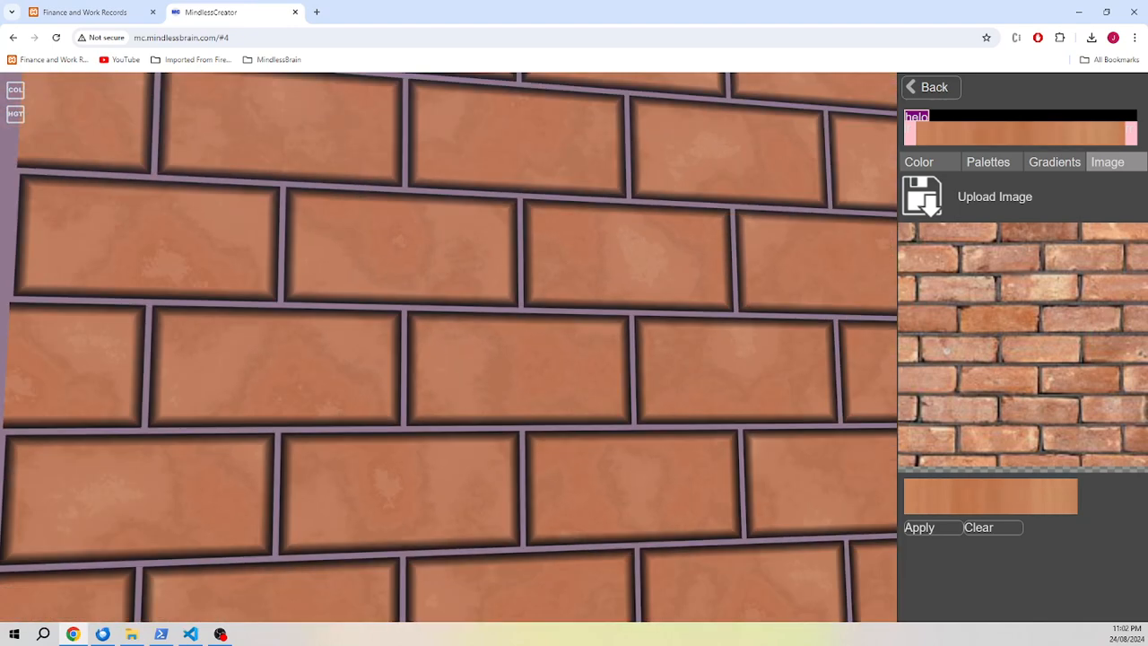
left_click_drag(449, 347, 366, 308)
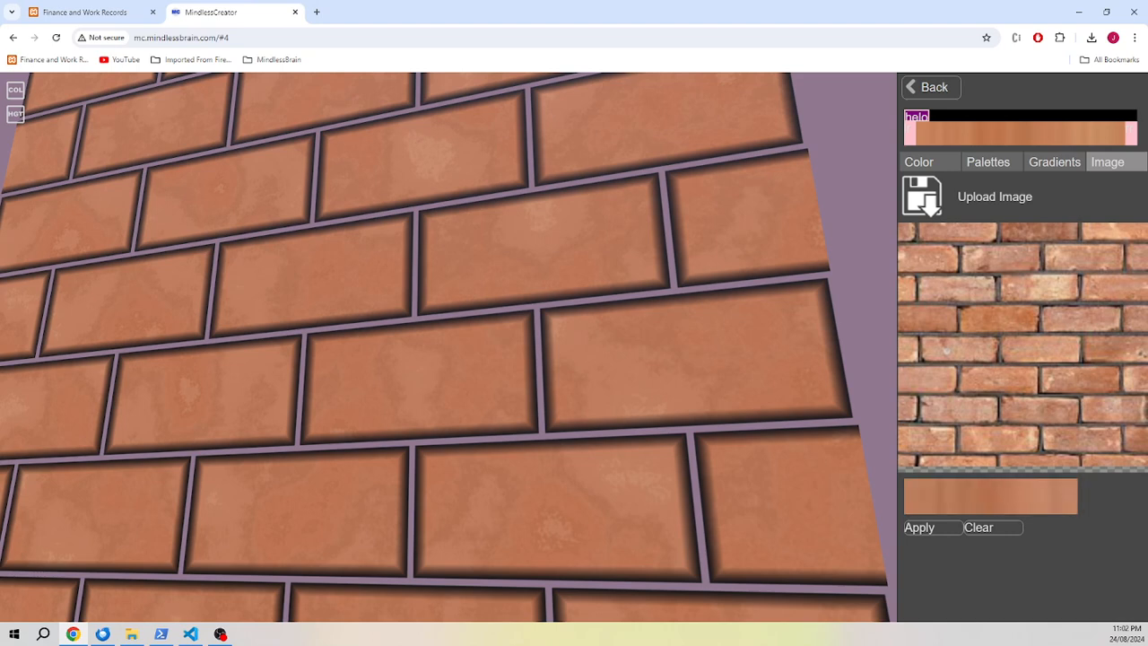
left_click_drag(404, 323, 448, 269)
scroll(520, 359, "down", 3)
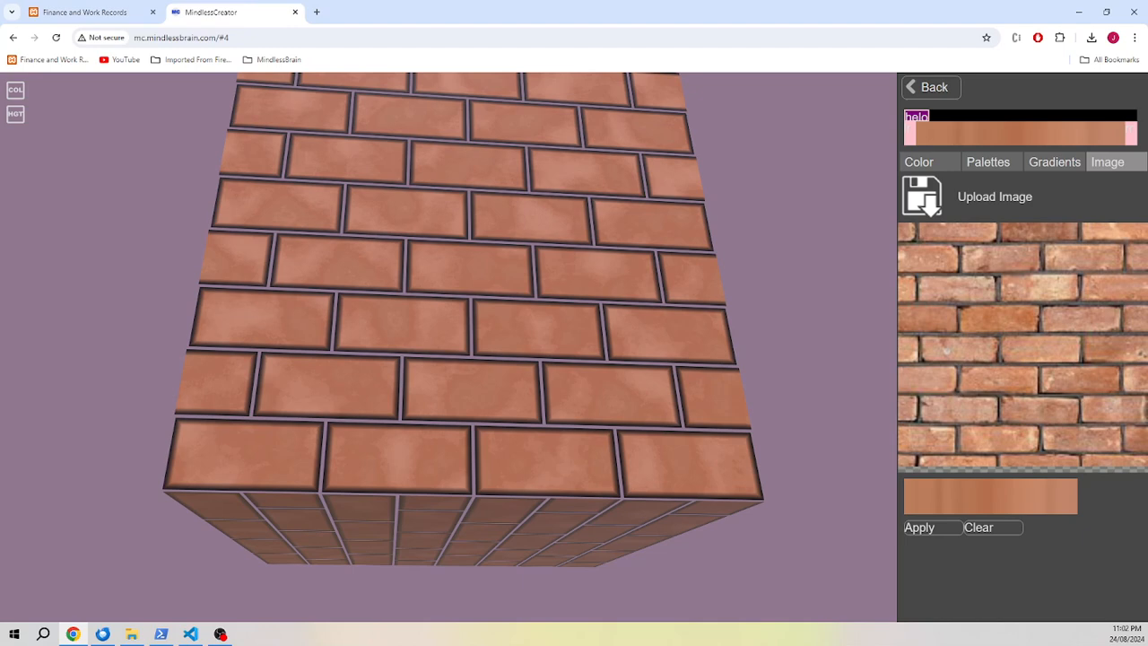
left_click_drag(457, 296, 414, 405)
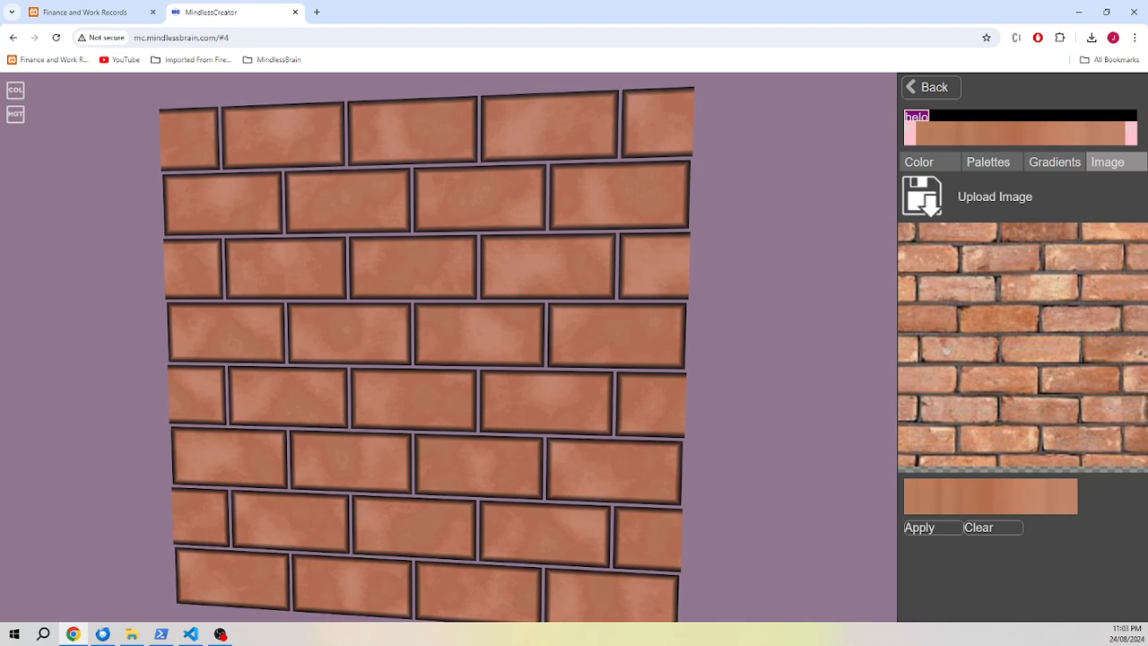
- Replace the source image with bricks1.png, apply a gradient sampled from its bricks, and return to the node list
key("alt+Tab")
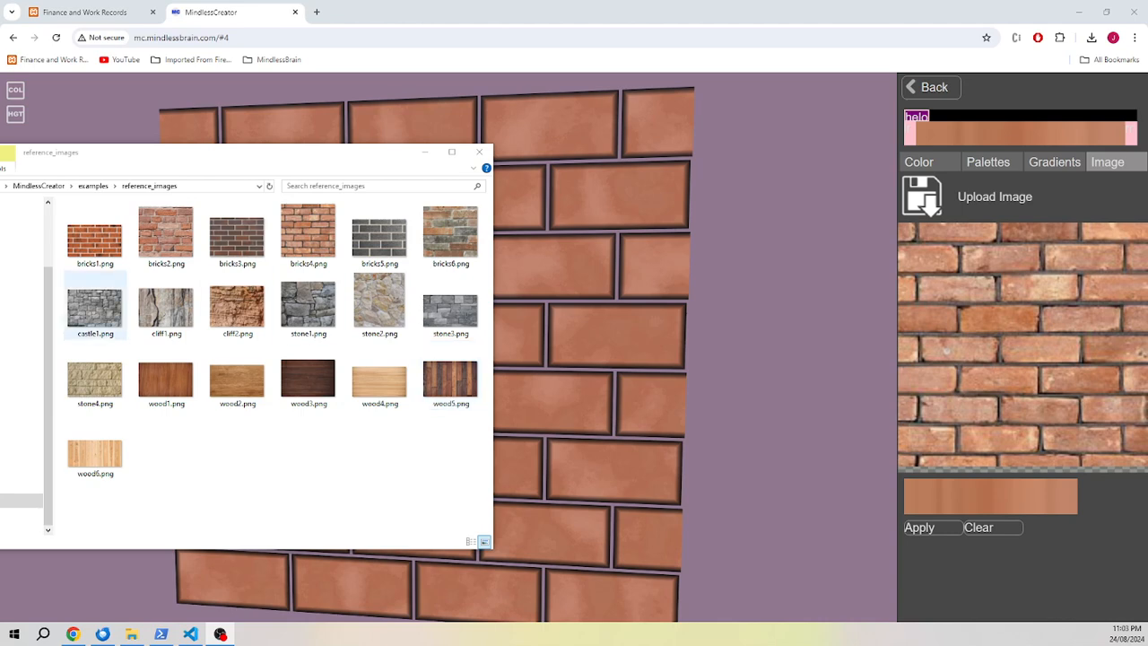
left_click_drag(94, 235, 1036, 332)
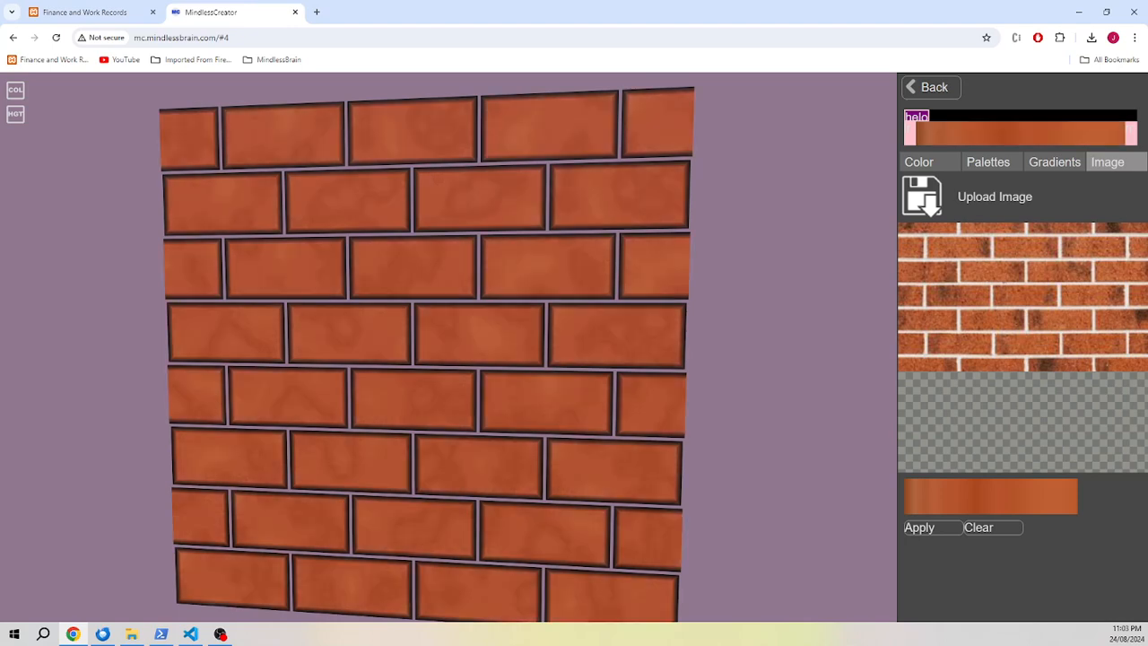
left_click_drag(449, 341, 499, 380)
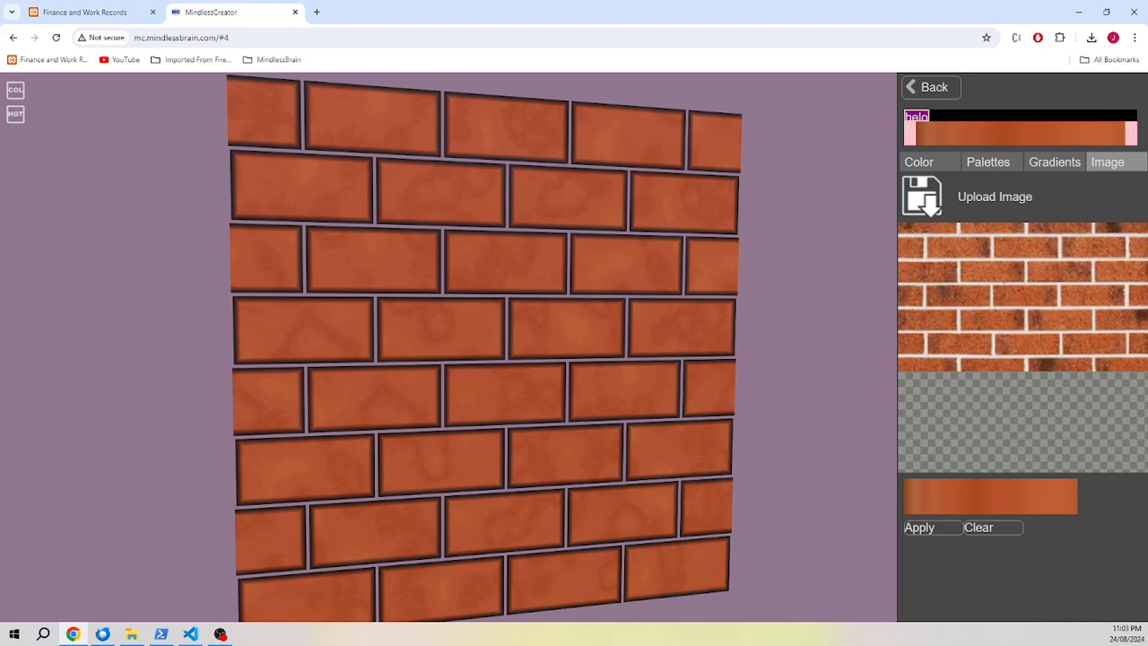
left_click_drag(484, 359, 458, 391)
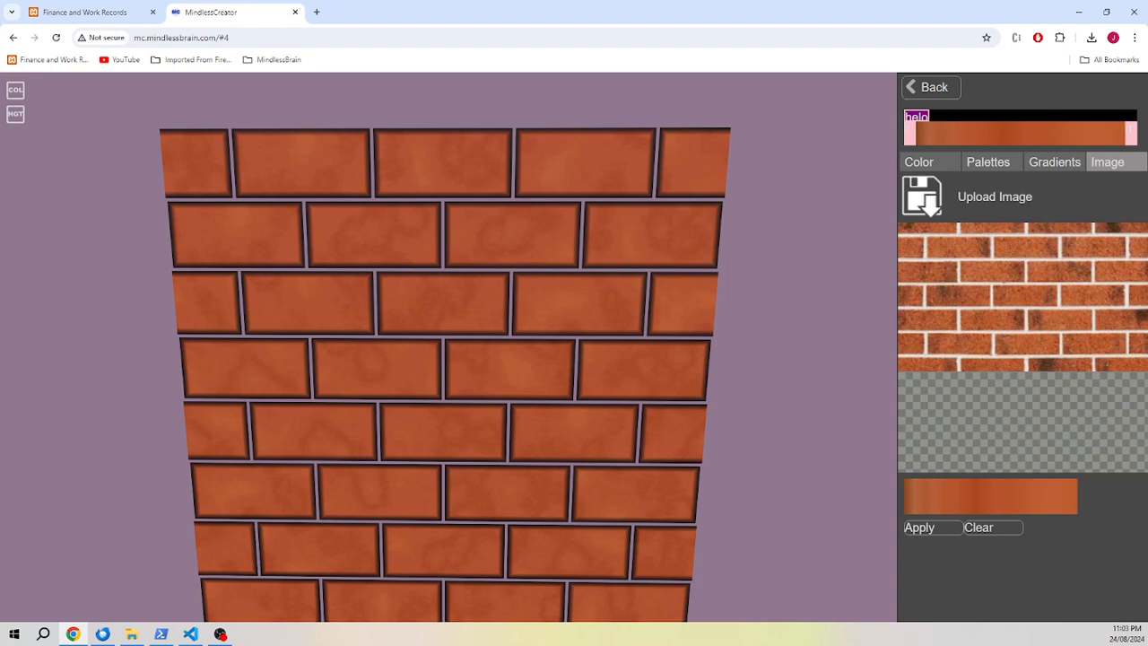
left_click(931, 87)
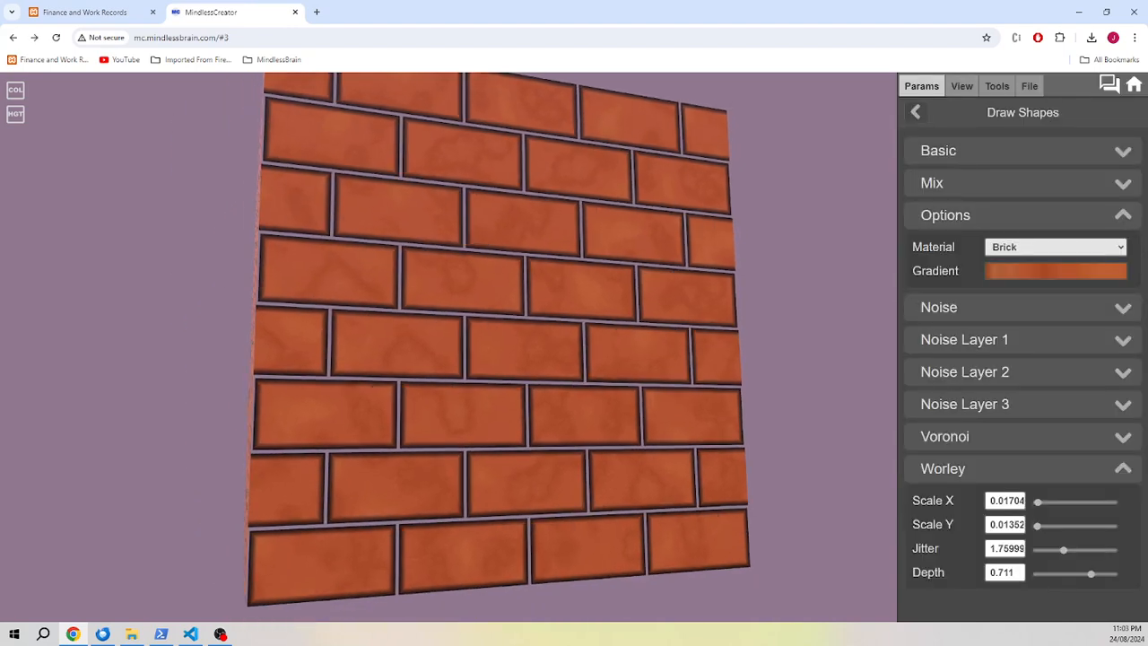
left_click_drag(484, 349, 478, 371)
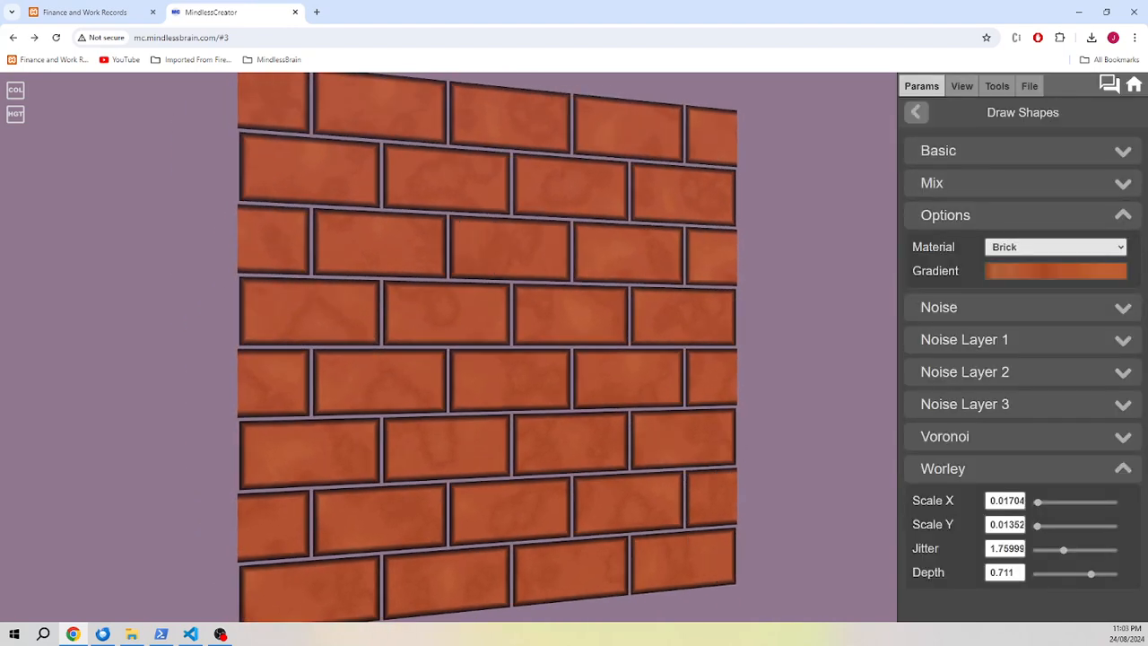
left_click(916, 111)
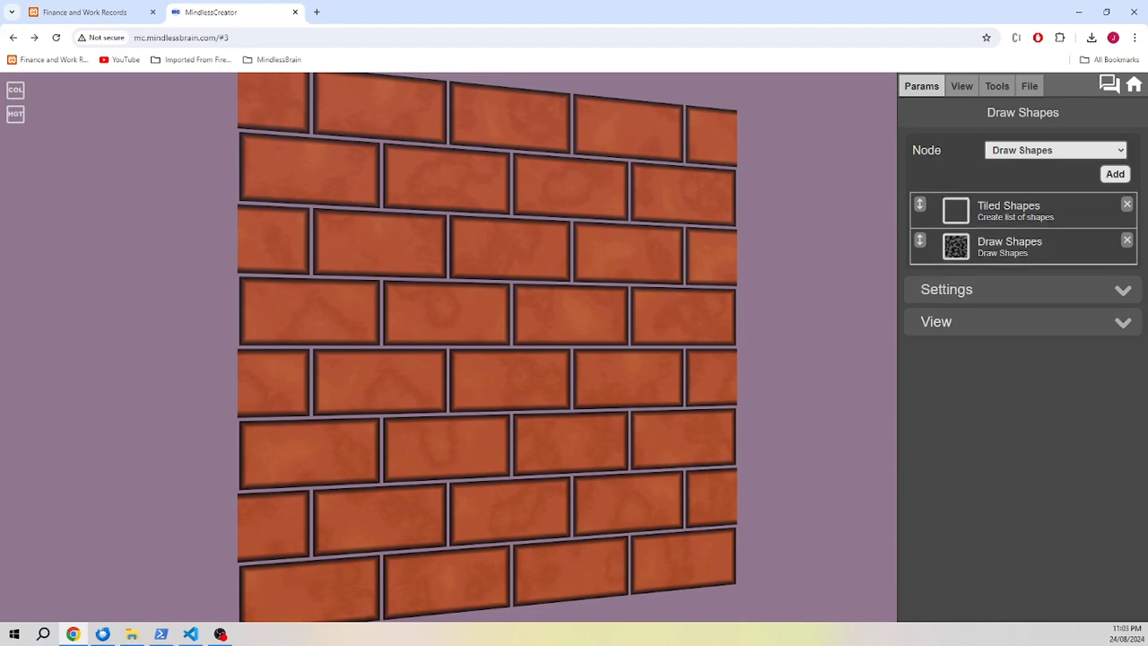
left_click_drag(484, 350, 438, 401)
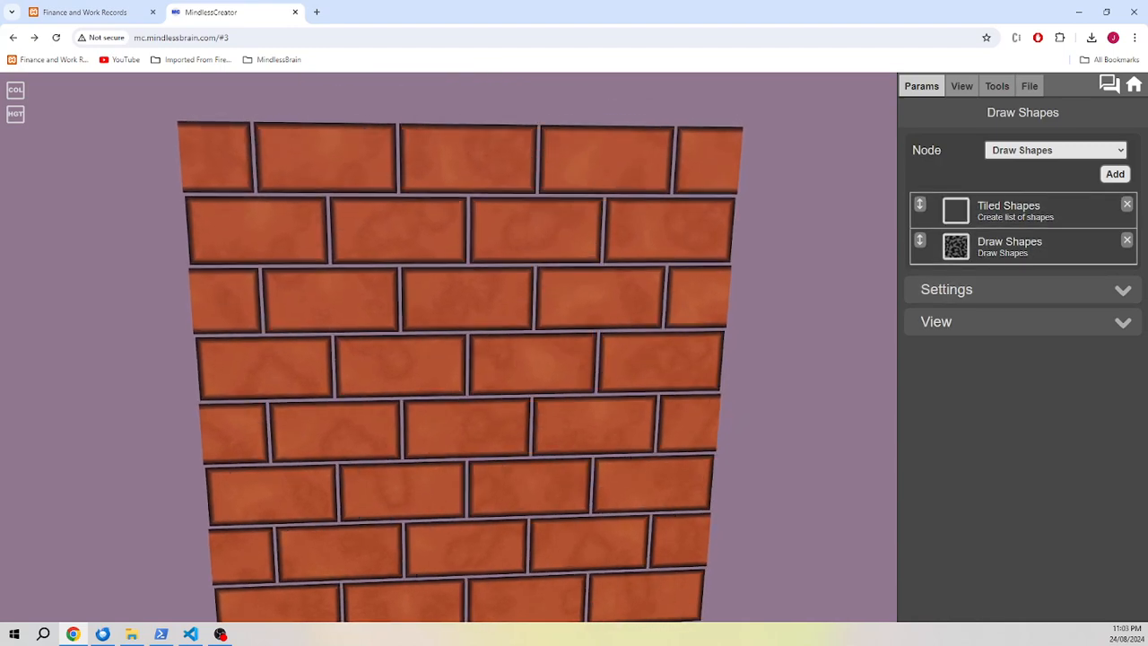
left_click_drag(529, 376, 513, 233)
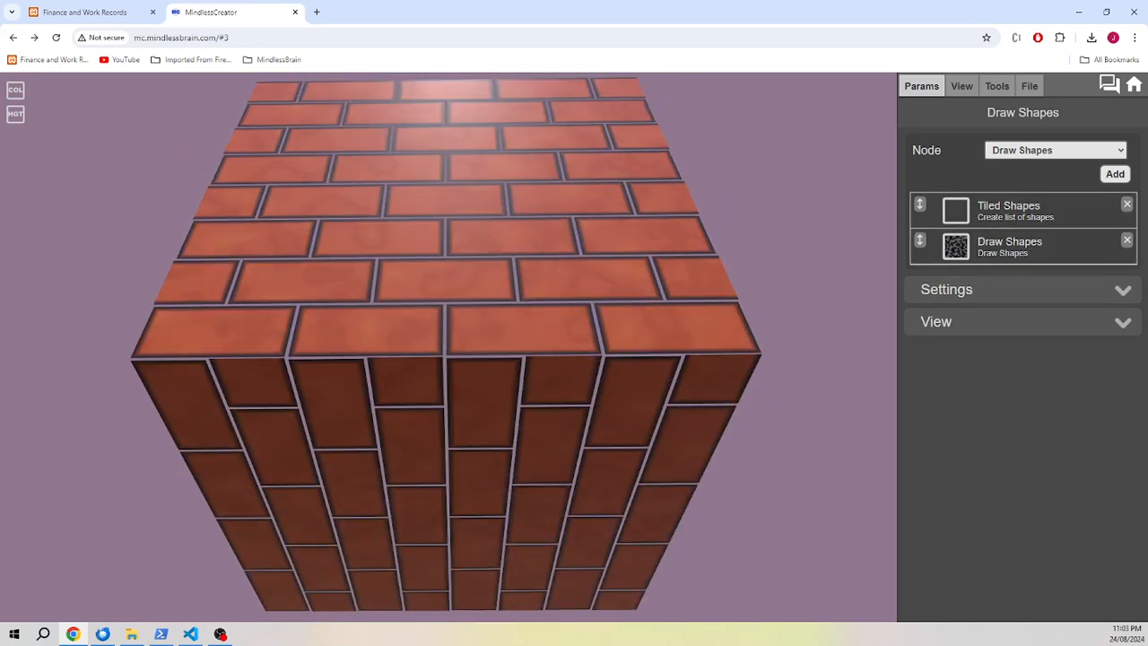
- Try the Normal output of the Draw Shapes node, switch it back off and return to the node list
left_click(1009, 245)
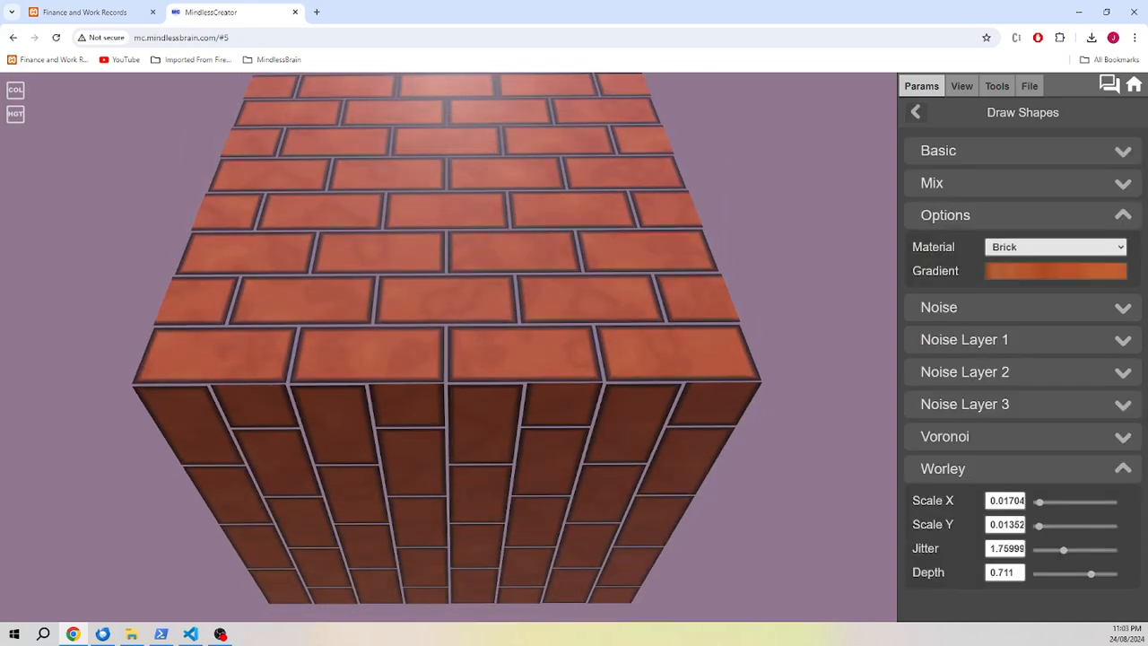
left_click(938, 150)
left_click(995, 253)
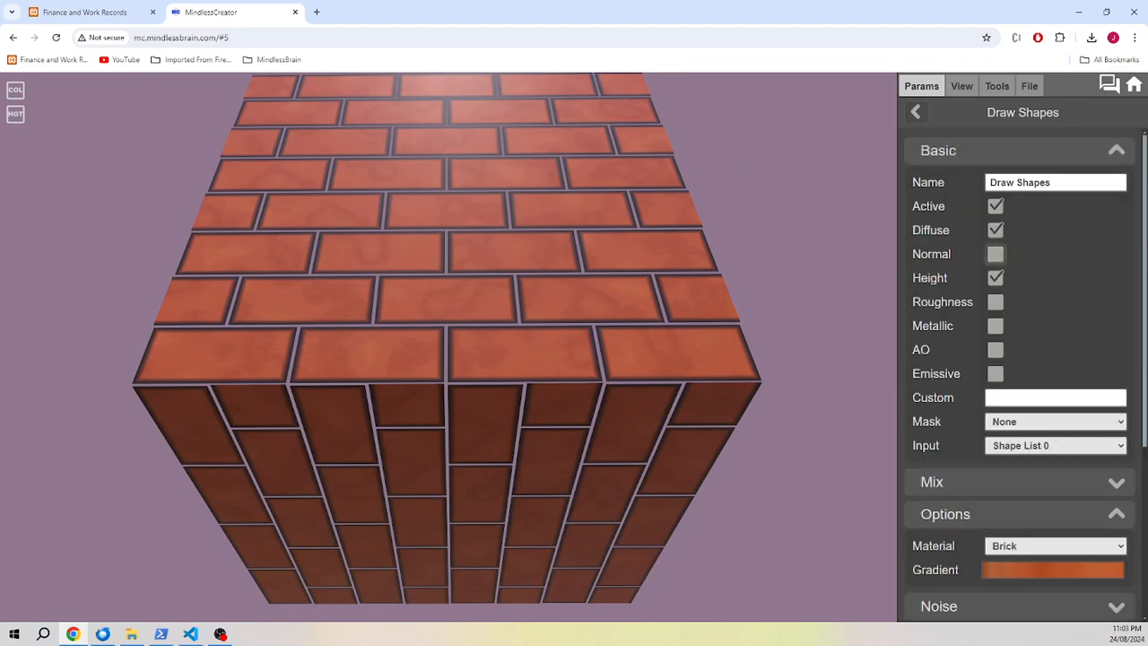
left_click_drag(538, 341, 363, 332)
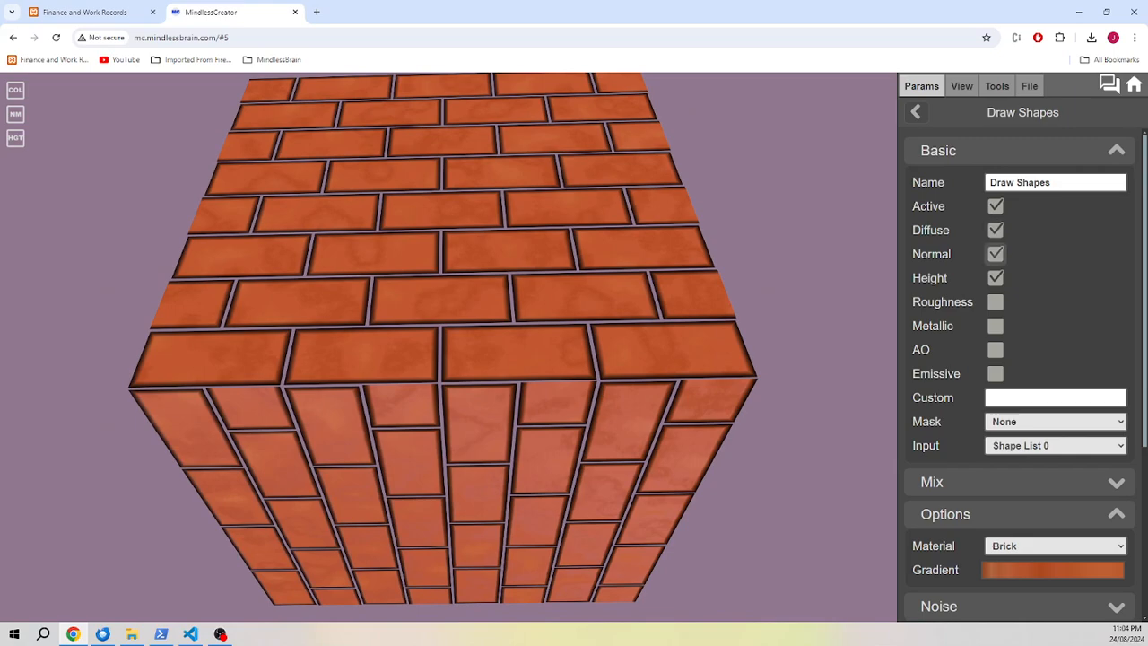
left_click(996, 253)
left_click_drag(556, 305, 556, 375)
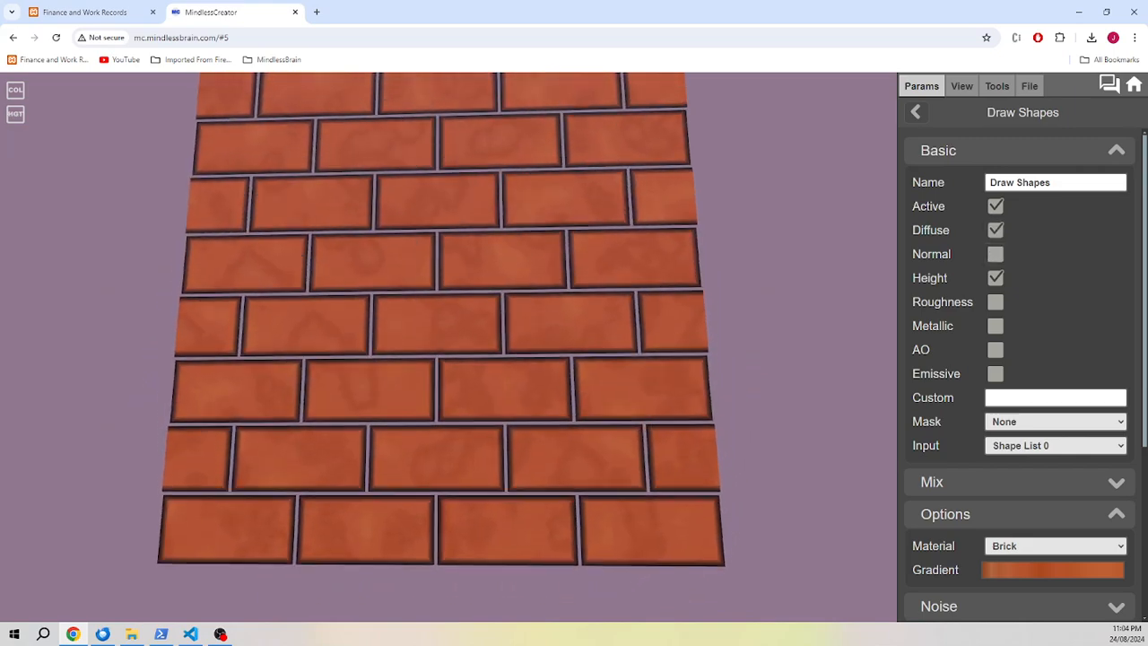
left_click(915, 113)
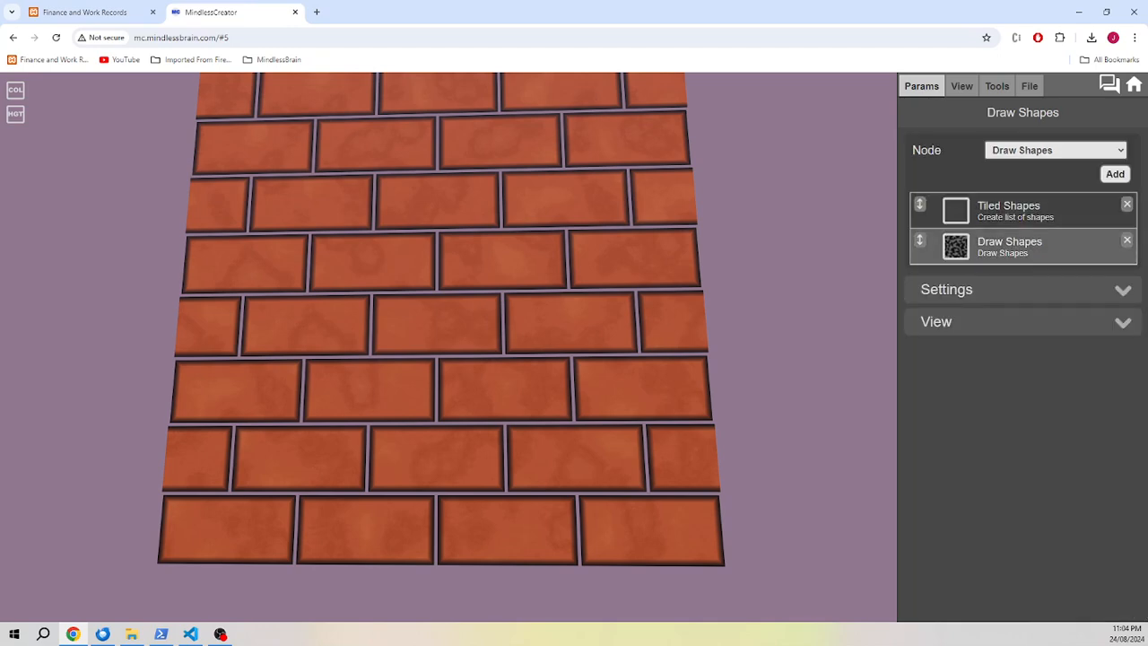
- Add a "Normal, AO from heights" node to the material and inspect the brick surface up close
mouse_move(538, 305)
left_mouse_down()
mouse_move(578, 402)
mouse_move(542, 349)
mouse_move(540, 302)
left_mouse_up()
left_click(1058, 150)
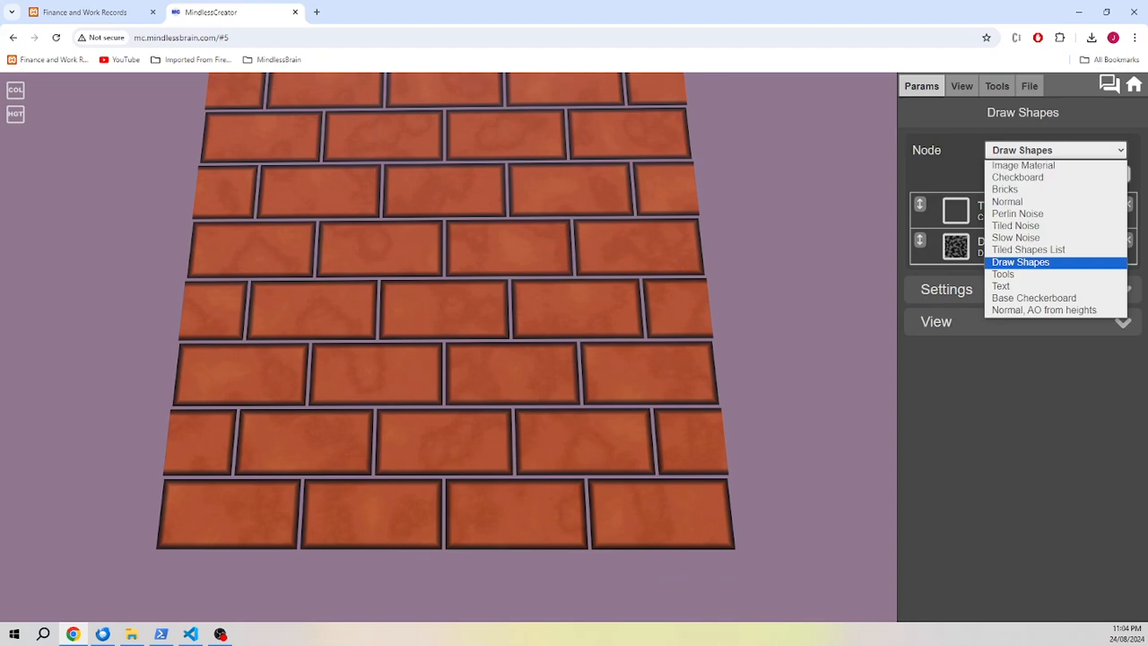
left_click(1051, 310)
left_click(1115, 174)
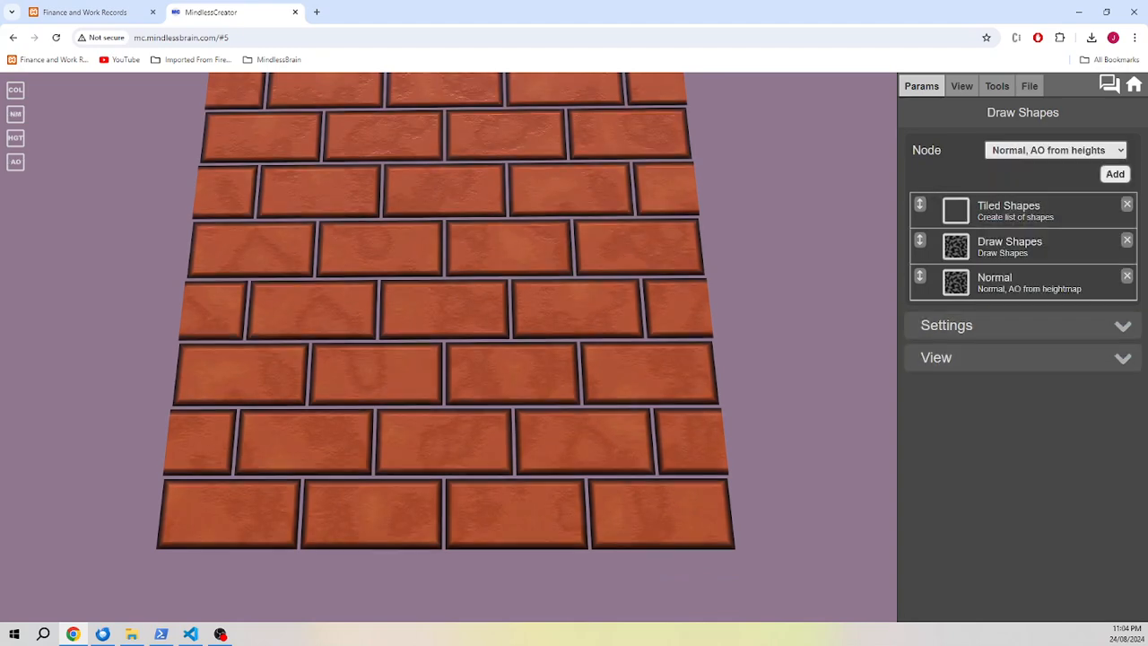
left_click_drag(520, 376, 526, 316)
scroll(530, 330, "up", 4)
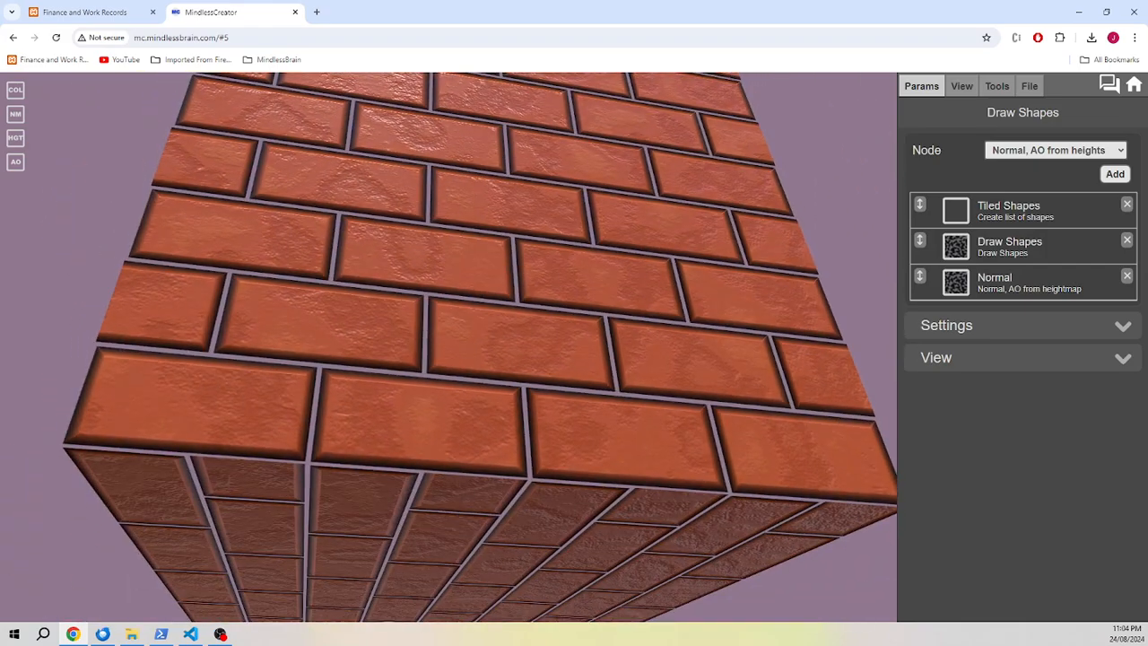
- Set the Height in the Normal node's normal settings to 2.42
left_click(1013, 281)
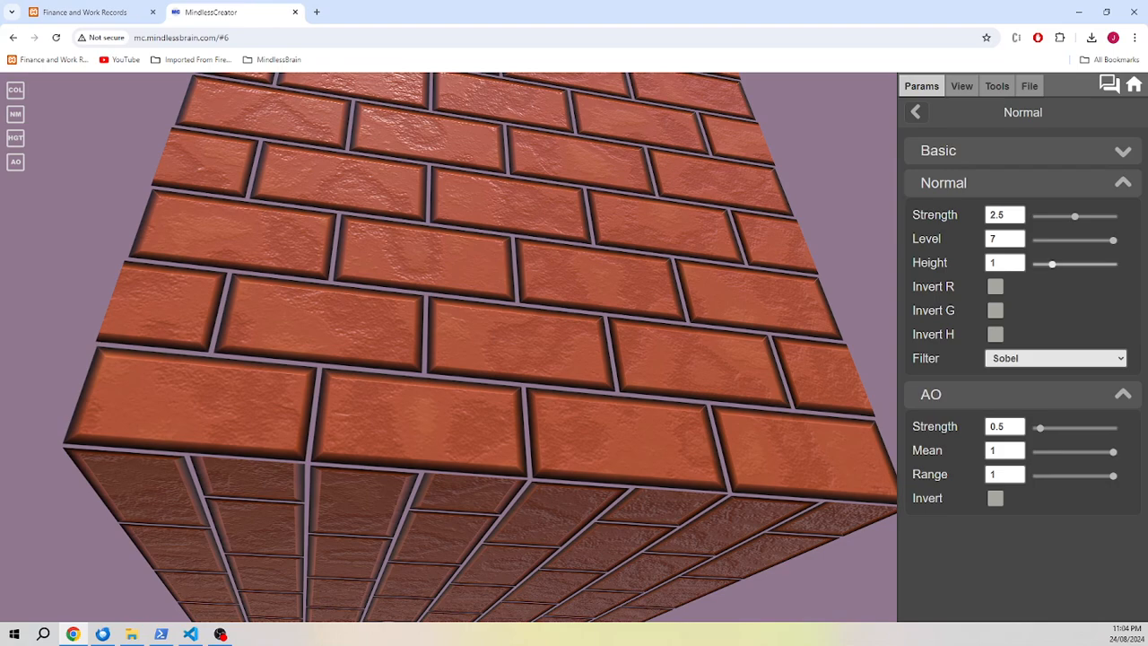
left_click_drag(1052, 264, 1074, 263)
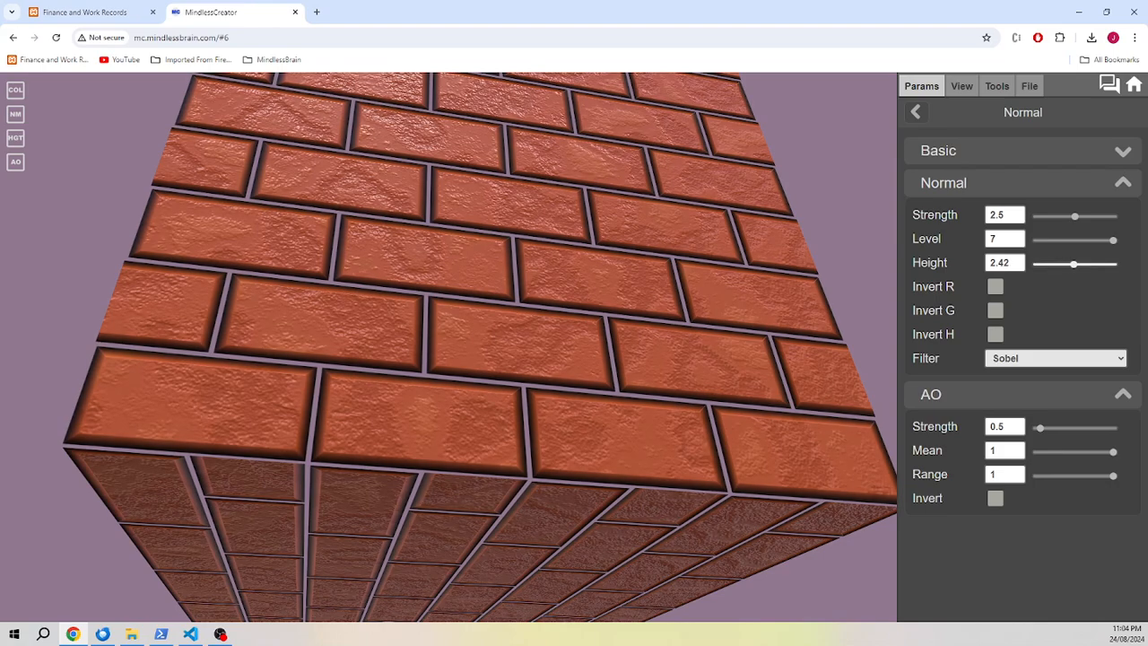
- Raise the Normal node's normal Strength to about 3.44 and return to the node list
left_click_drag(1074, 216, 1088, 216)
left_click_drag(538, 395, 566, 435)
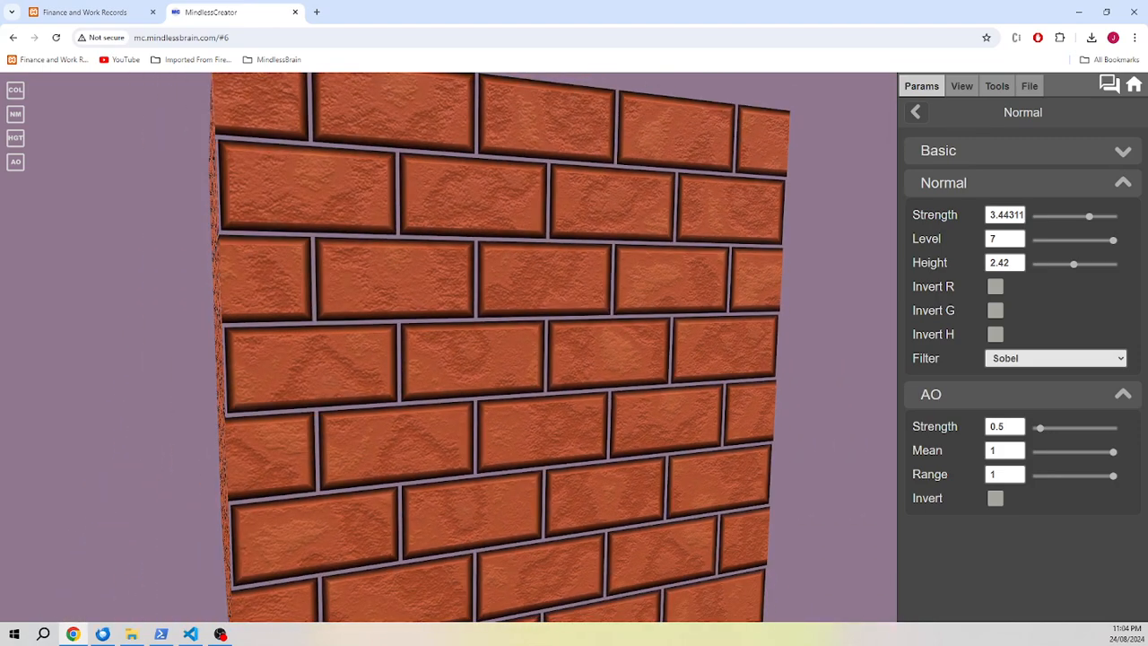
left_click(916, 112)
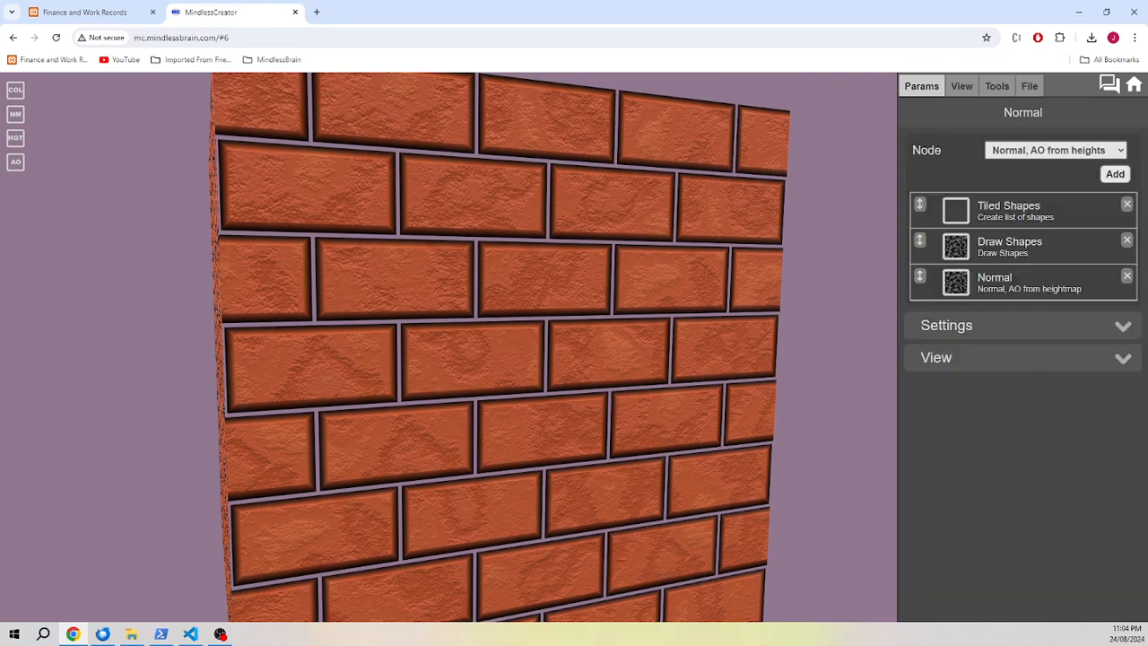
- Add a Tiled Noise node and move it to the start of the node list, before Tiled Shapes
left_click(1055, 150)
left_click(1031, 224)
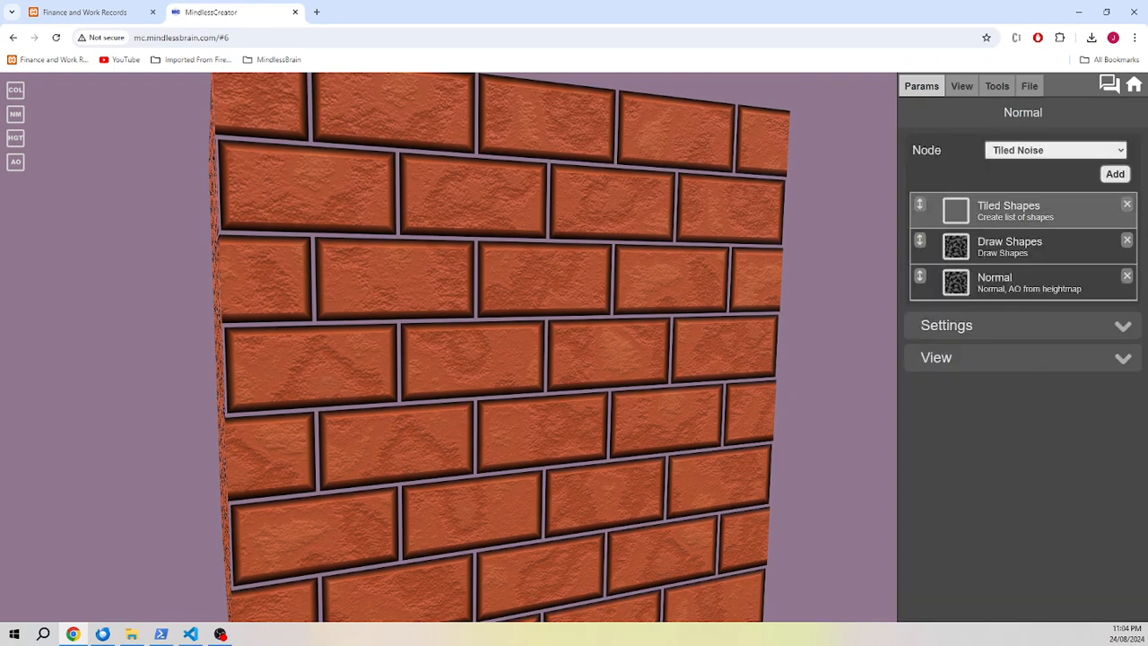
left_click(1114, 174)
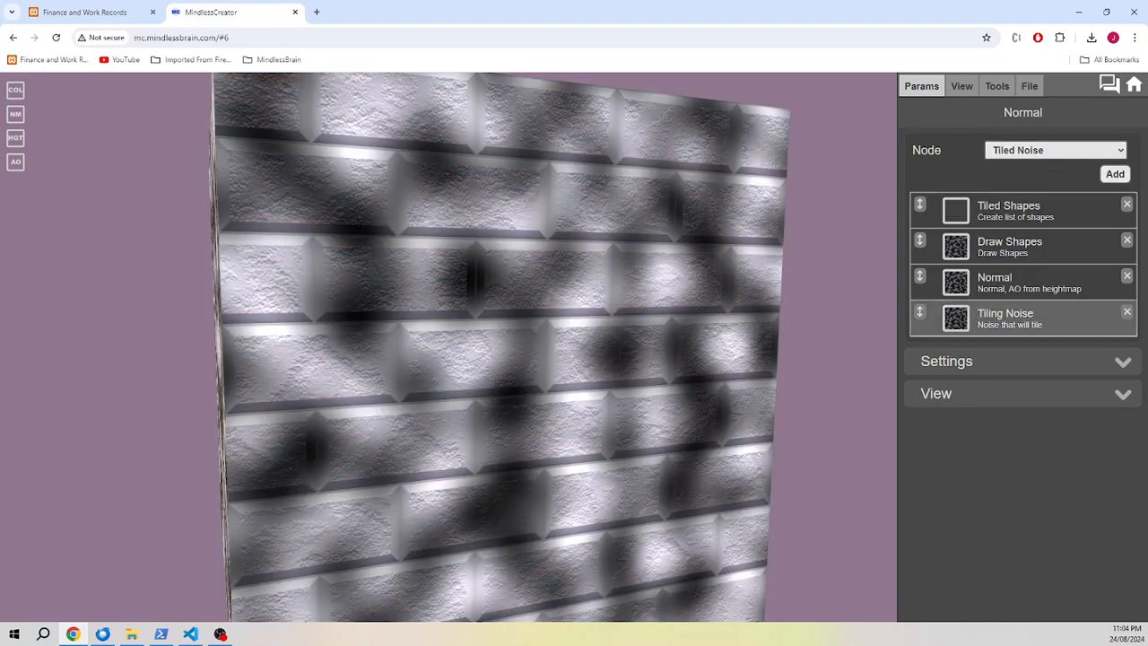
left_click_drag(919, 311, 919, 206)
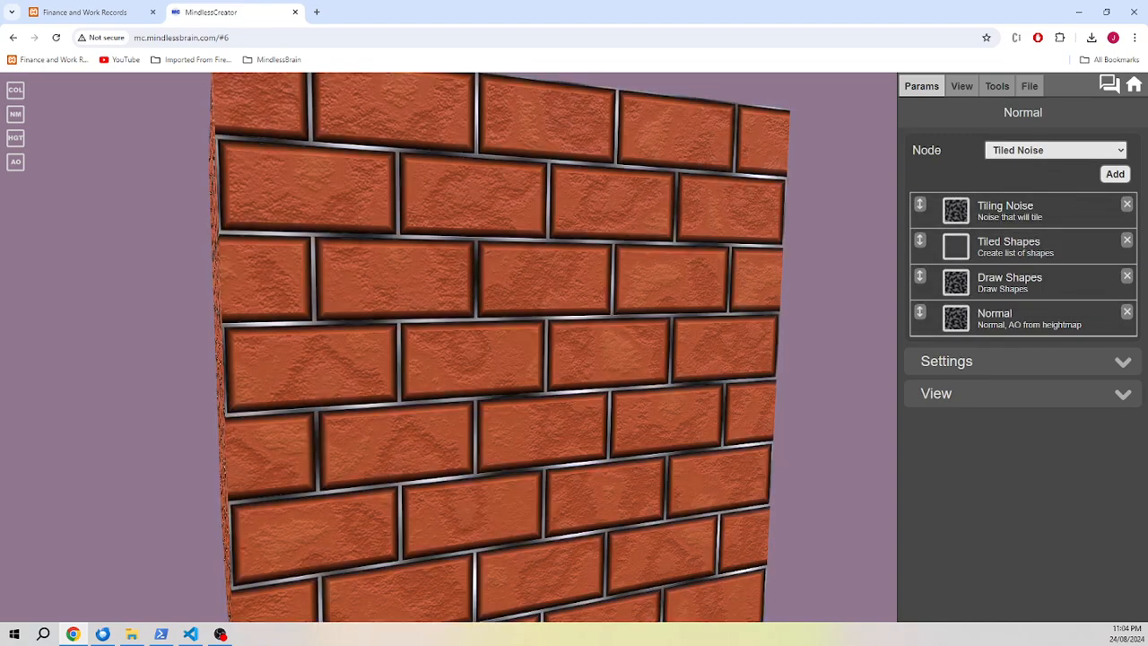
left_click_drag(484, 350, 394, 319)
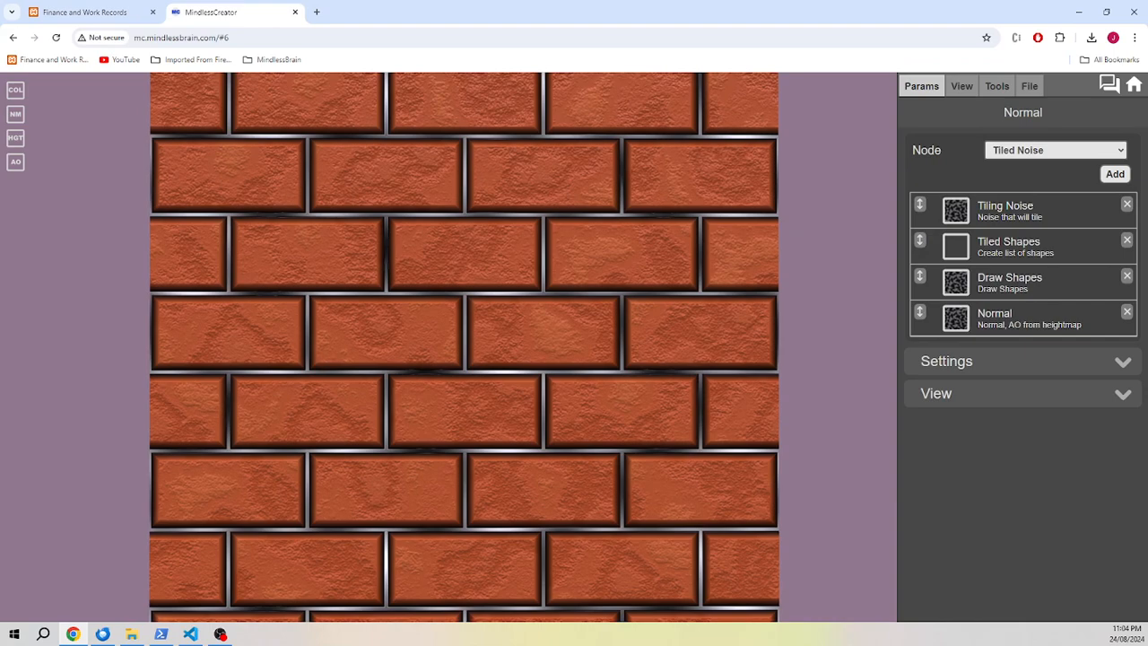
- Increase the first Tiling Noise node's scale and apply a gradient sampled from the mortar of the reference brick image
left_click(1031, 209)
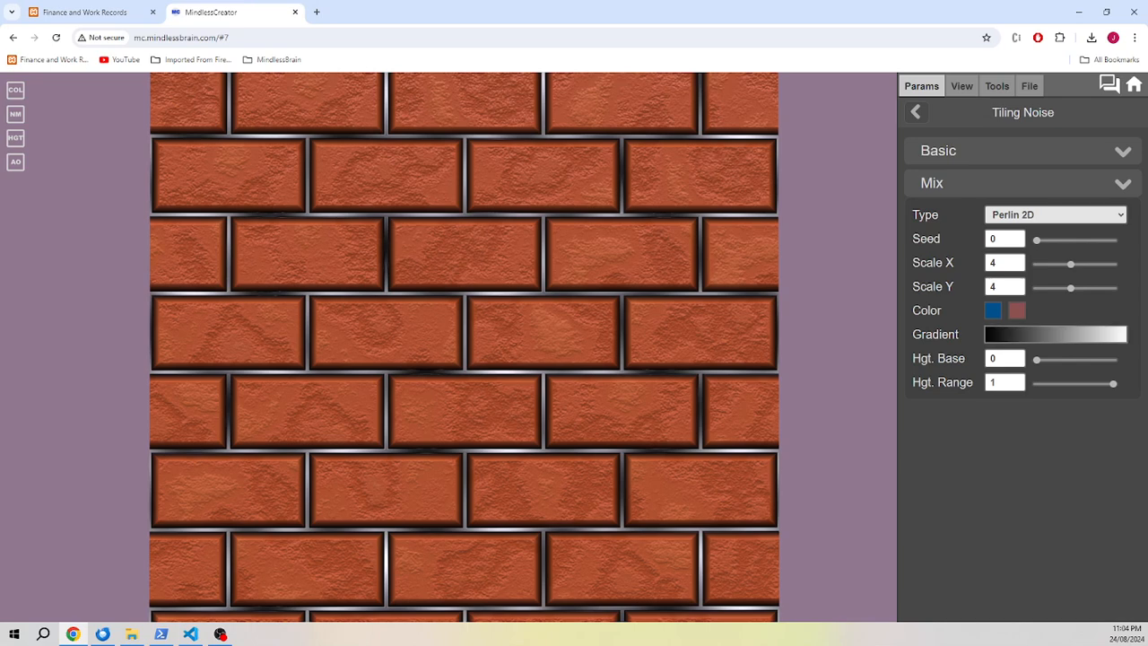
left_click_drag(1070, 264, 1102, 264)
left_click_drag(574, 367, 571, 322)
left_click(1056, 334)
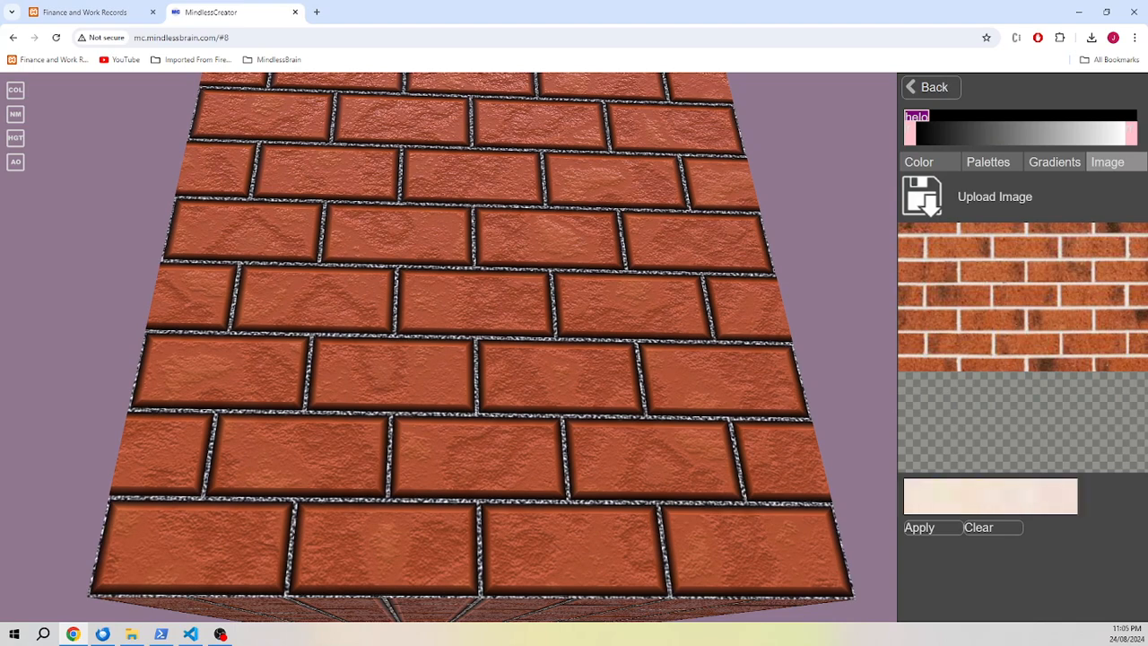
left_click(920, 528)
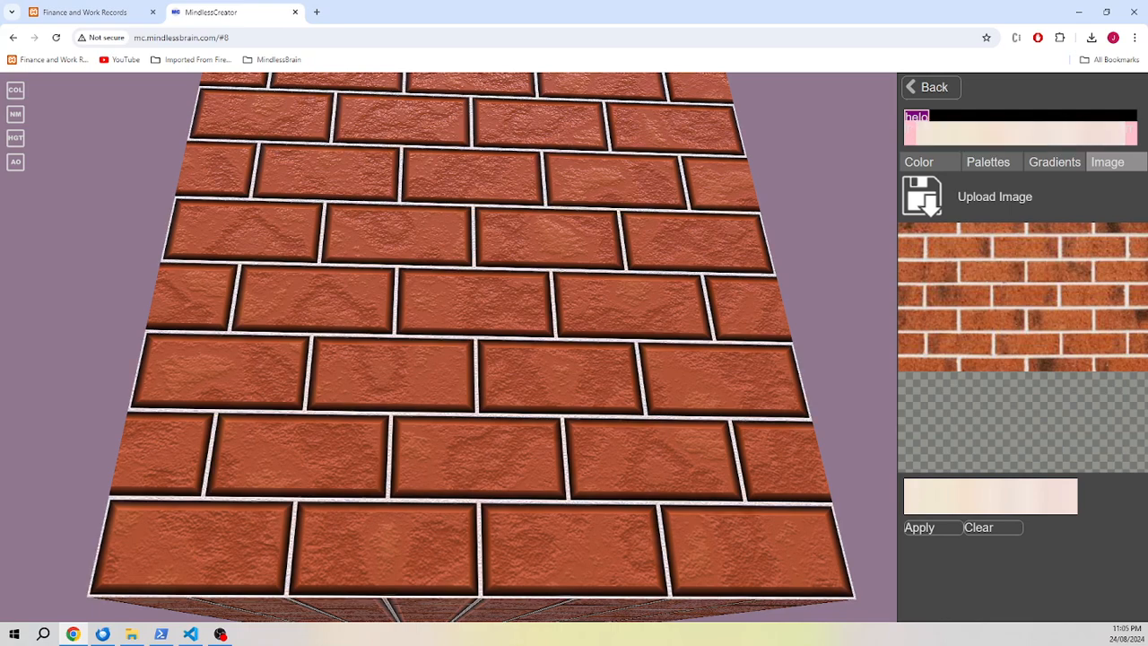
left_click_drag(467, 323, 463, 381)
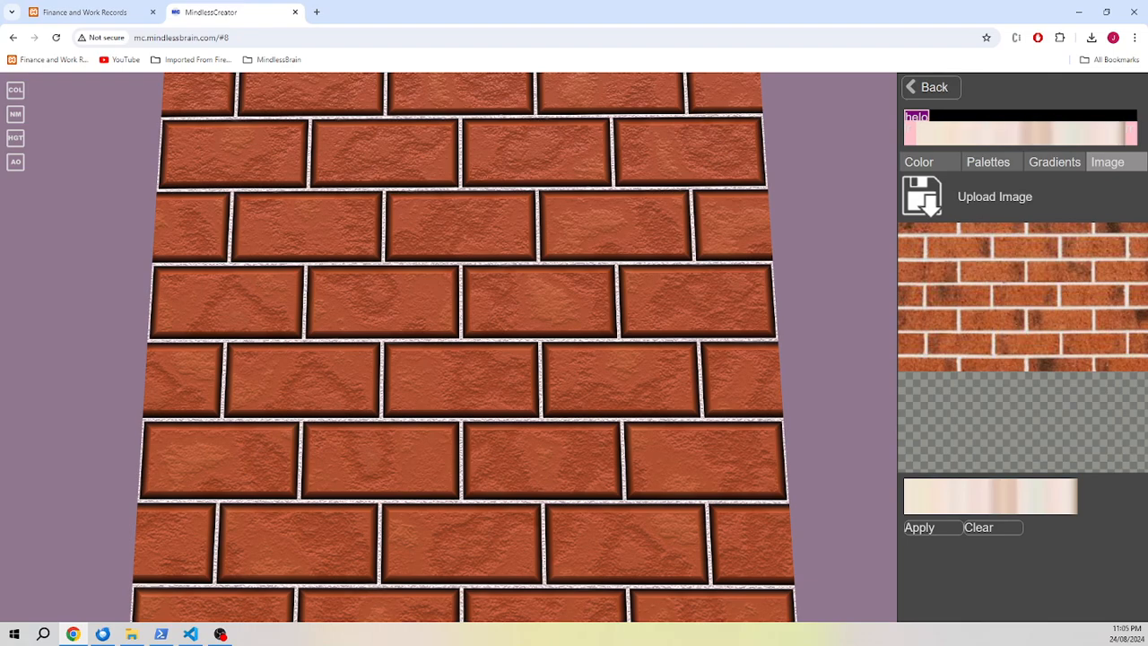
- Examine the mortar noise and brick surface up close and from several angles
left_click_drag(461, 347, 285, 345)
scroll(565, 385, "up", 3)
scroll(565, 386, "up", 5)
scroll(285, 345, "down", 4)
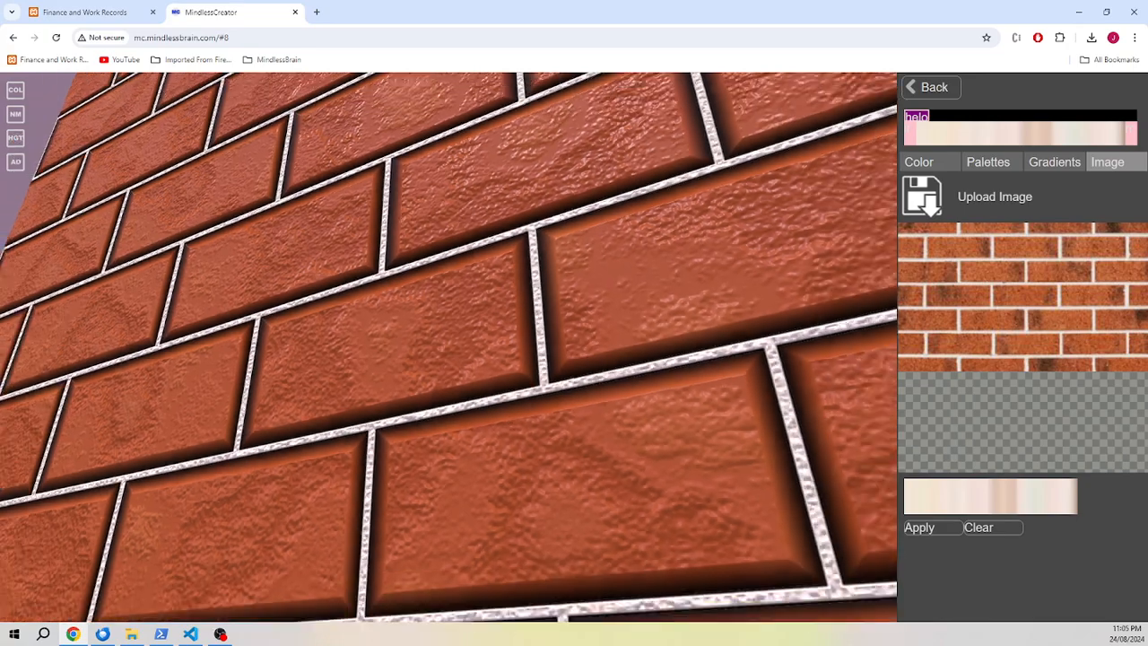
left_click_drag(359, 376, 364, 298)
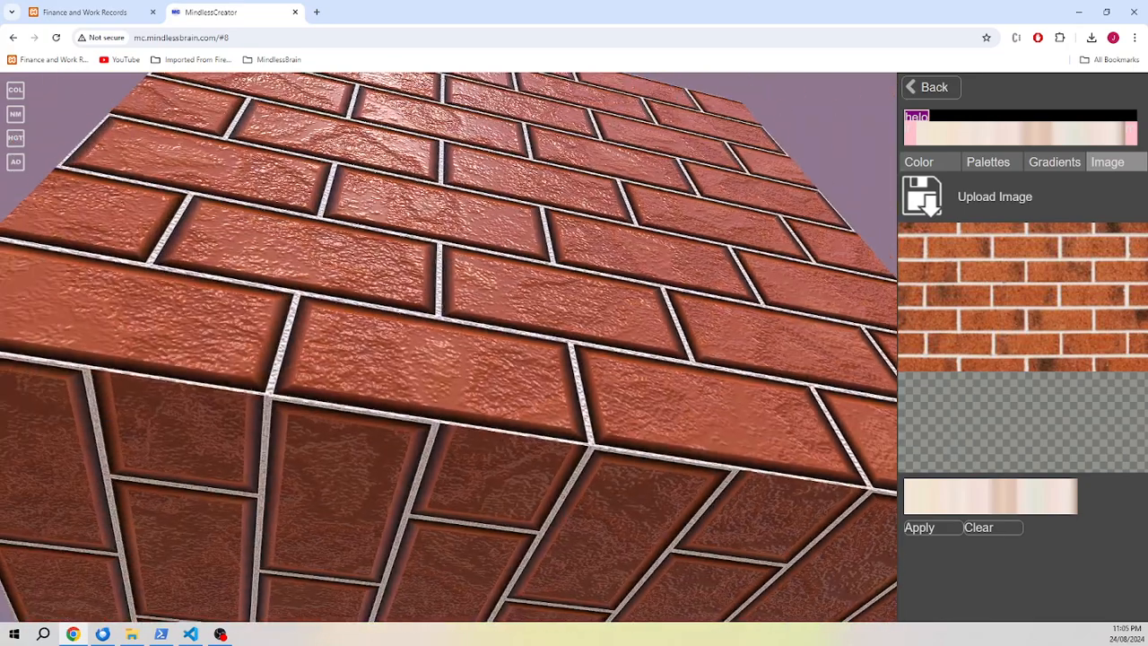
left_click_drag(430, 345, 453, 386)
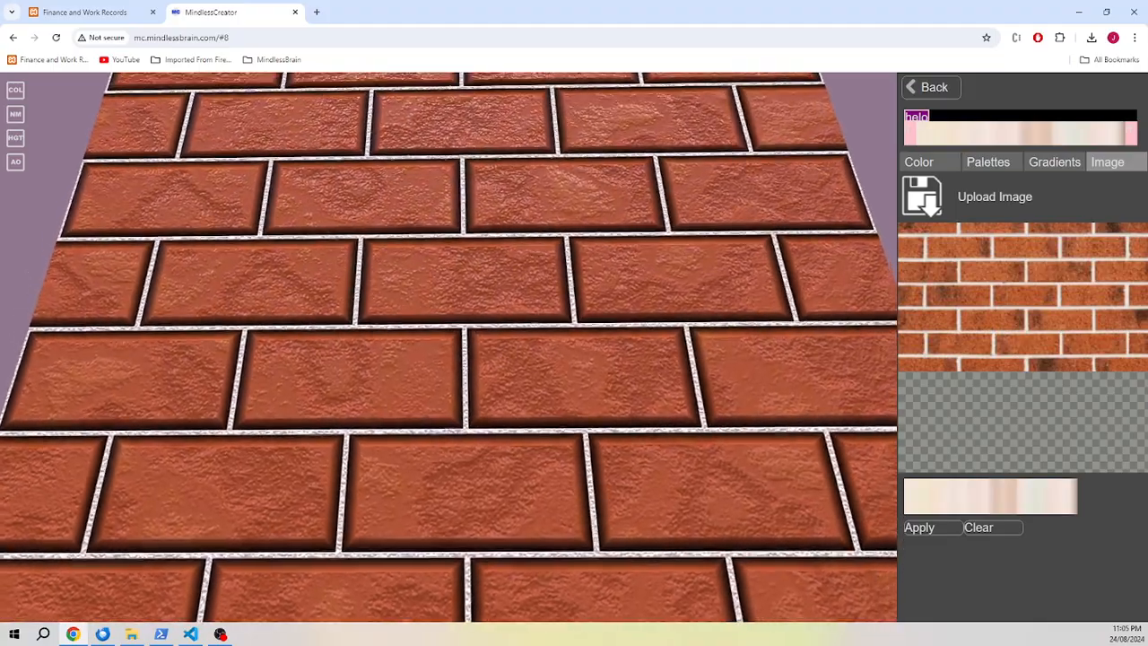
left_click_drag(449, 314, 511, 332)
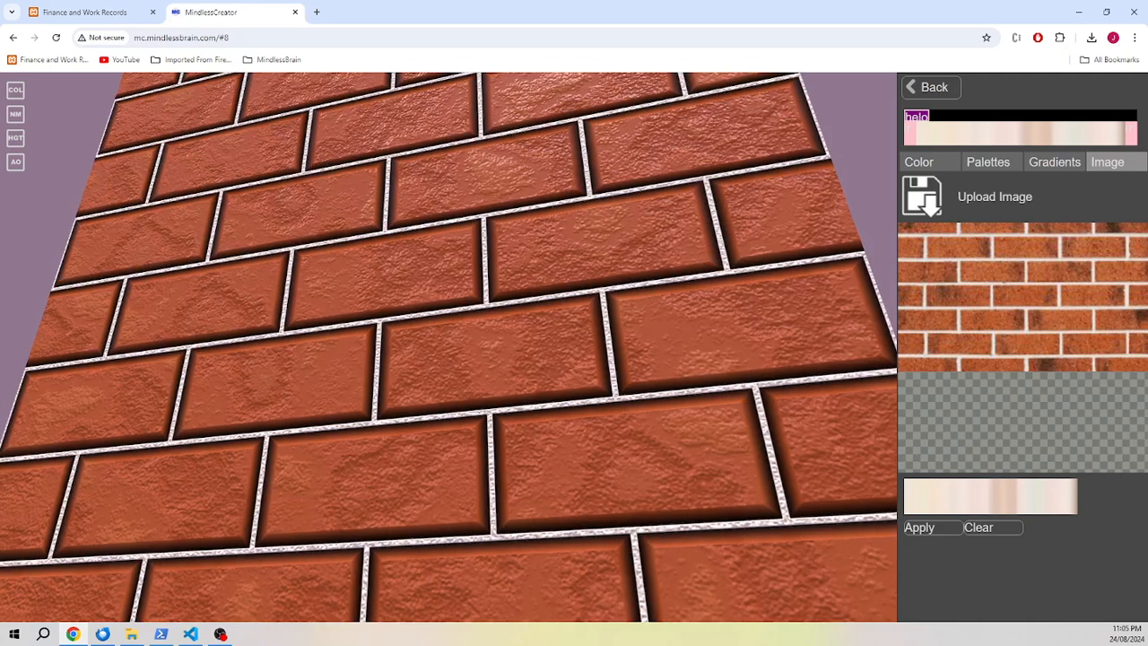
left_click_drag(502, 332, 448, 381)
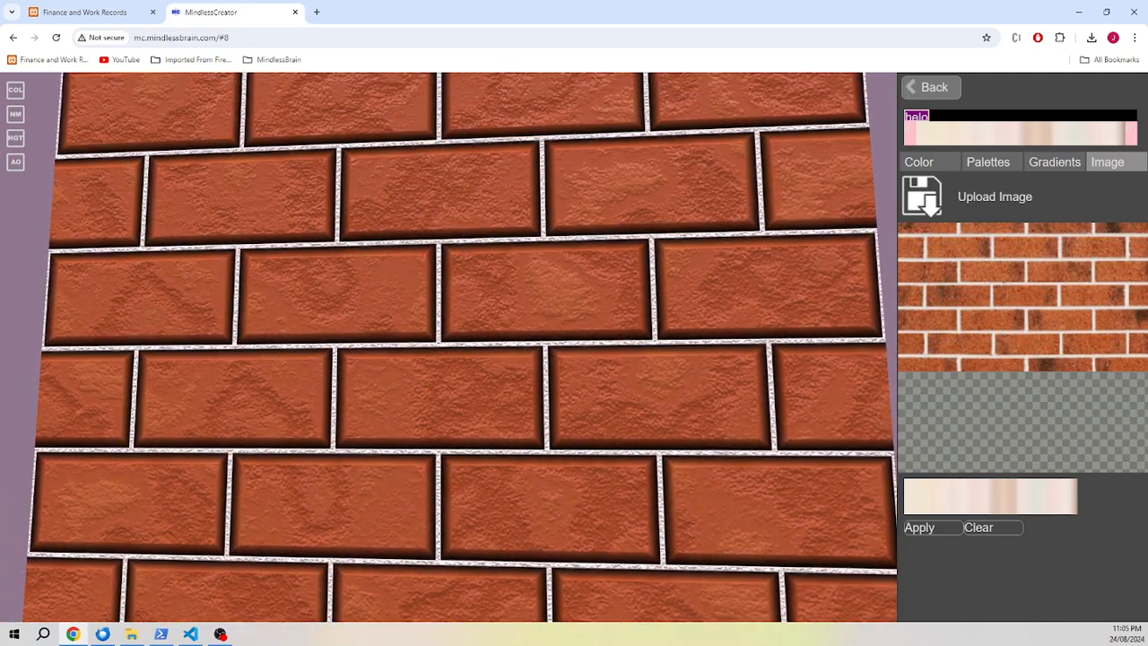
- Back in the node list, add a second Tiled Noise node at the end with Scale X 7, Scale Y 8 and Hgt. Range 0.531
left_click(947, 87)
left_click(916, 112)
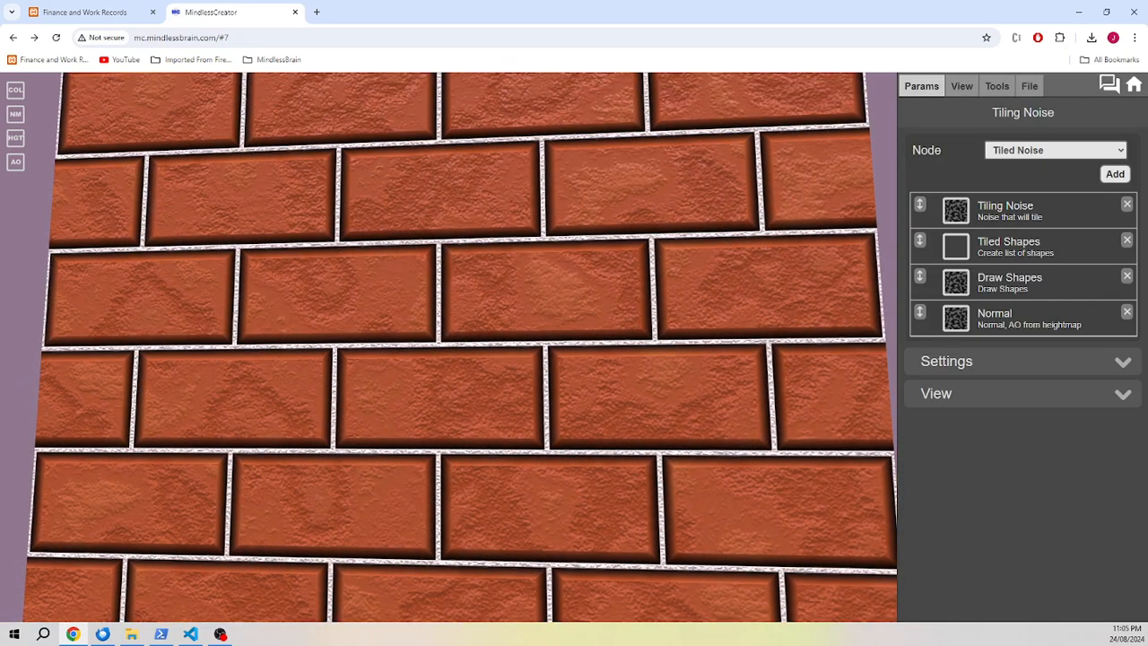
left_click(1115, 174)
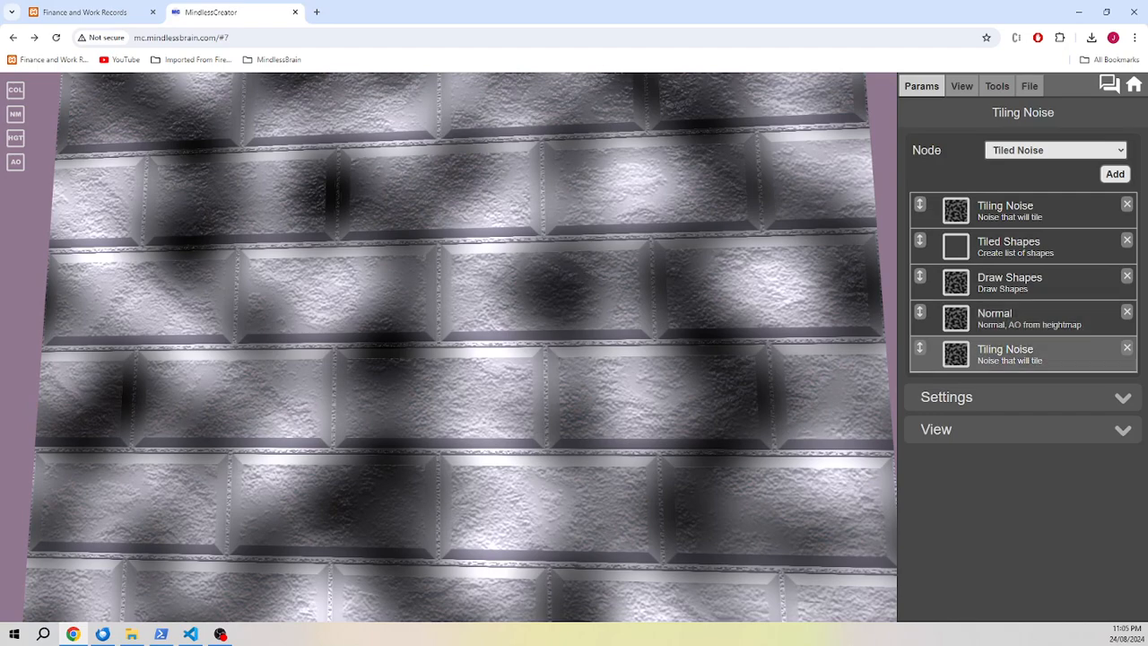
left_click(1022, 354)
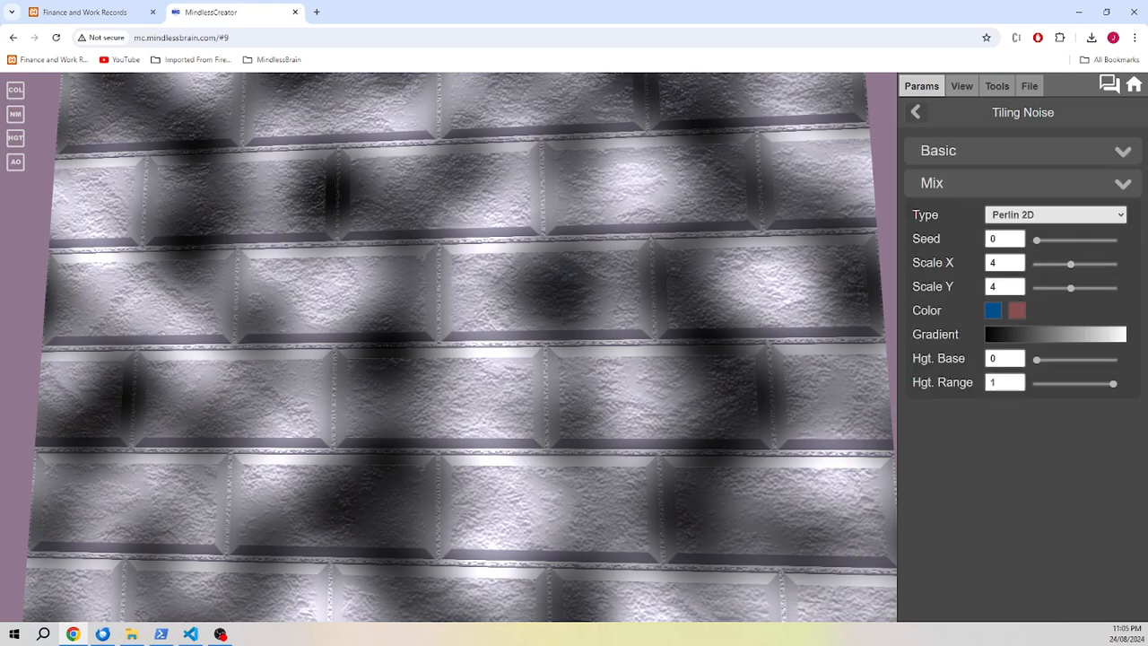
mouse_move(1070, 264)
left_mouse_down()
mouse_move(1107, 263)
mouse_move(1091, 264)
mouse_move(1092, 288)
left_mouse_up()
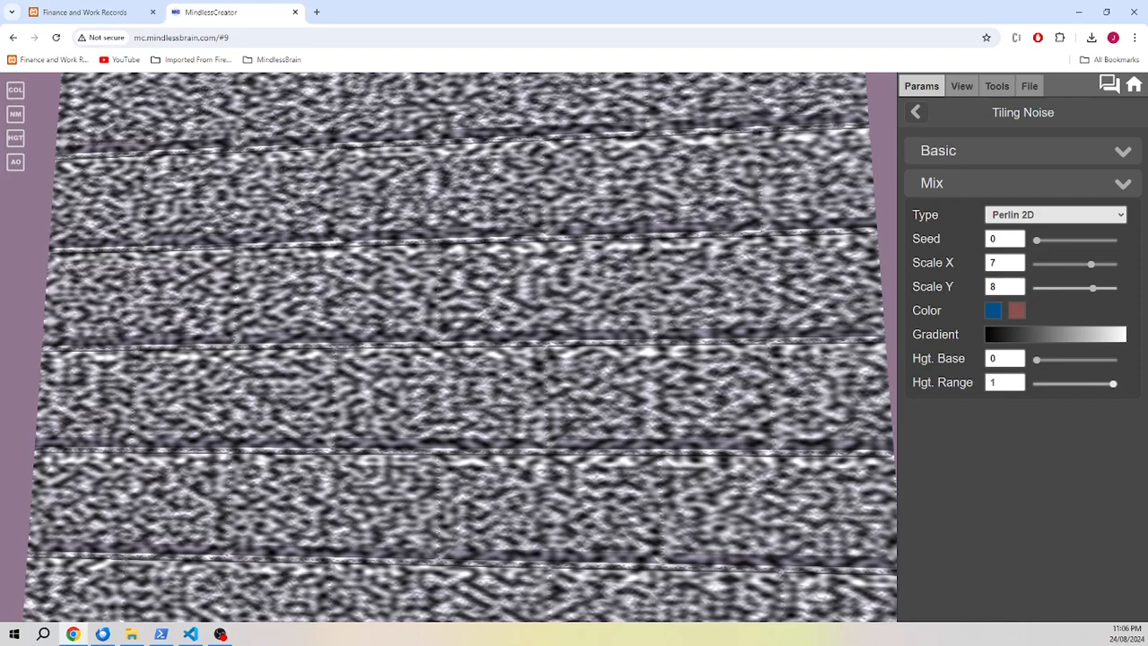
left_click_drag(1113, 383, 1077, 384)
- Limit the new Tiling Noise node to the Roughness output, with Diffuse and Height off, and raise its Hgt. Range again
left_click(938, 151)
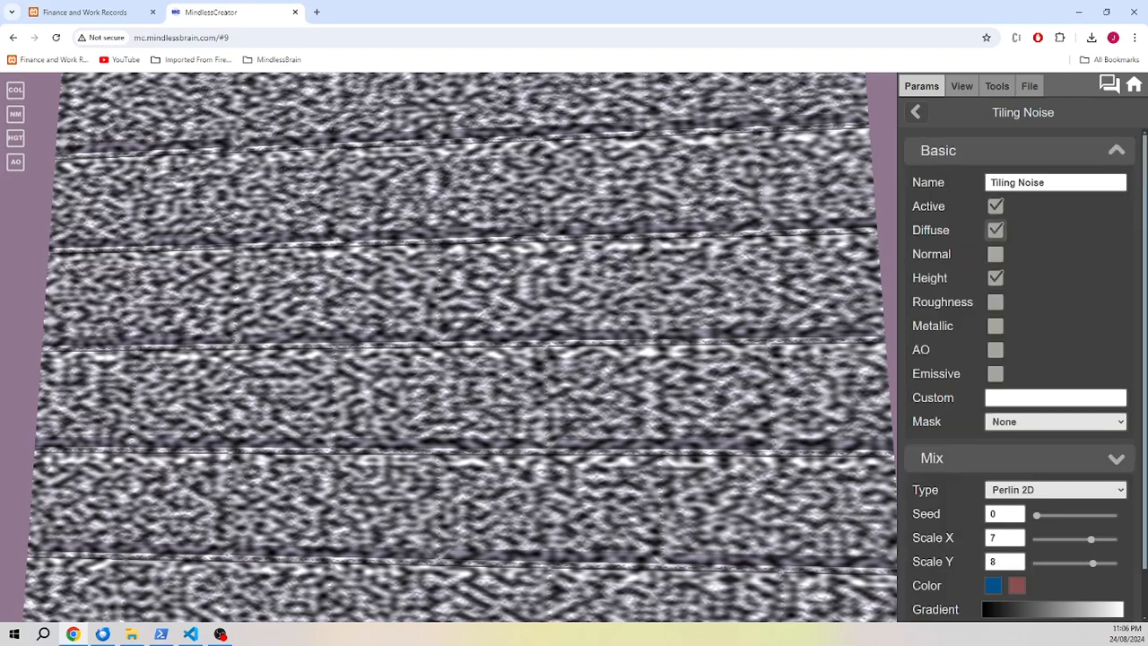
left_click(996, 230)
left_click(16, 138)
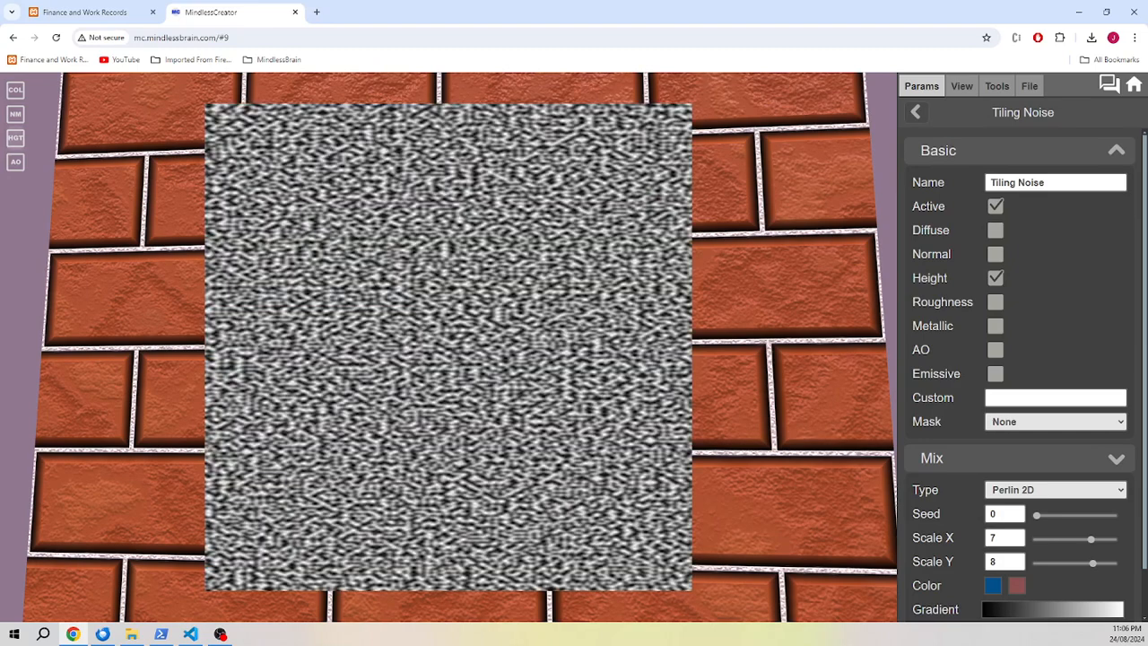
scroll(1018, 377, "down", 1)
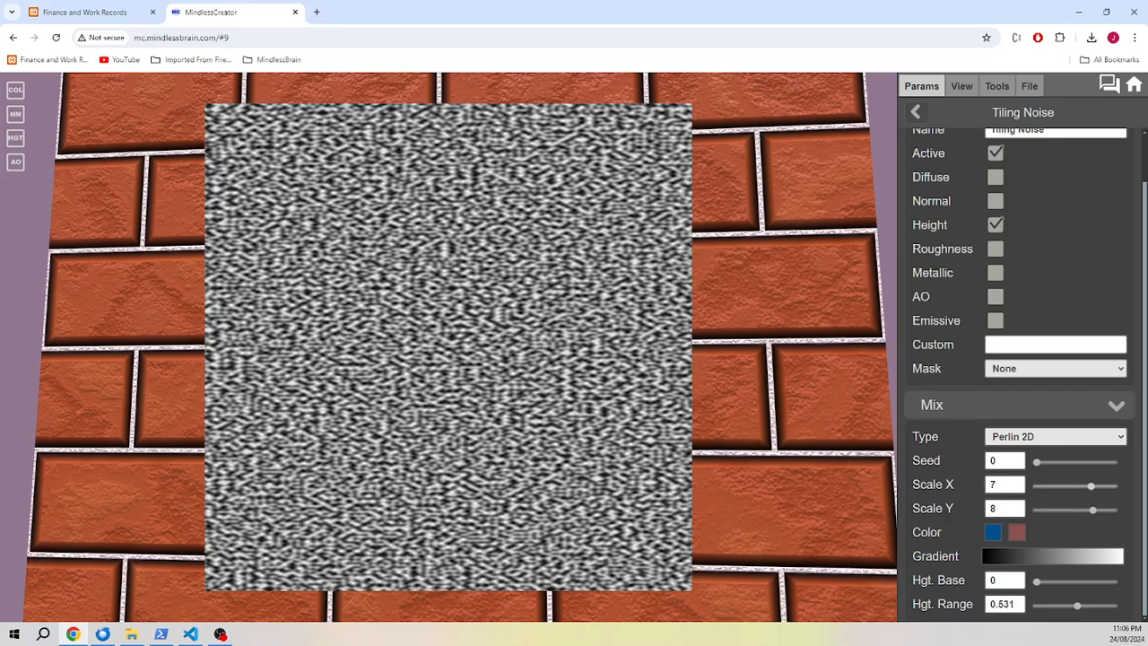
left_click_drag(1077, 605, 1114, 605)
left_click(995, 248)
left_click(996, 225)
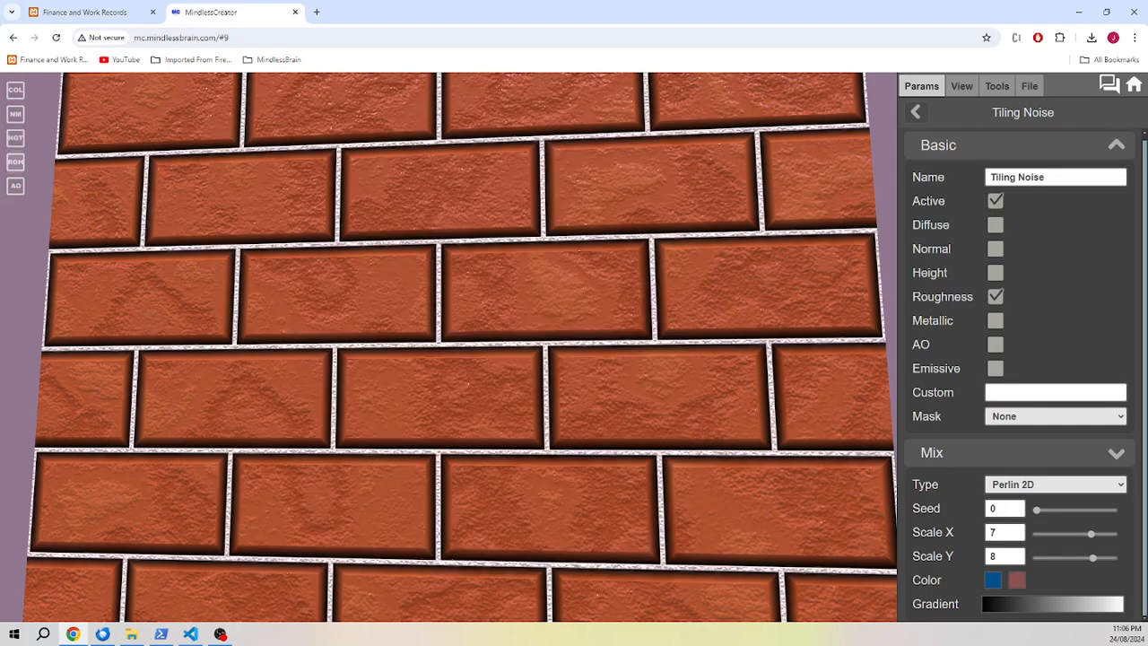
- Compare the brick surface with the noise node's Roughness output off and on, leaving it on
left_click_drag(377, 358, 425, 298)
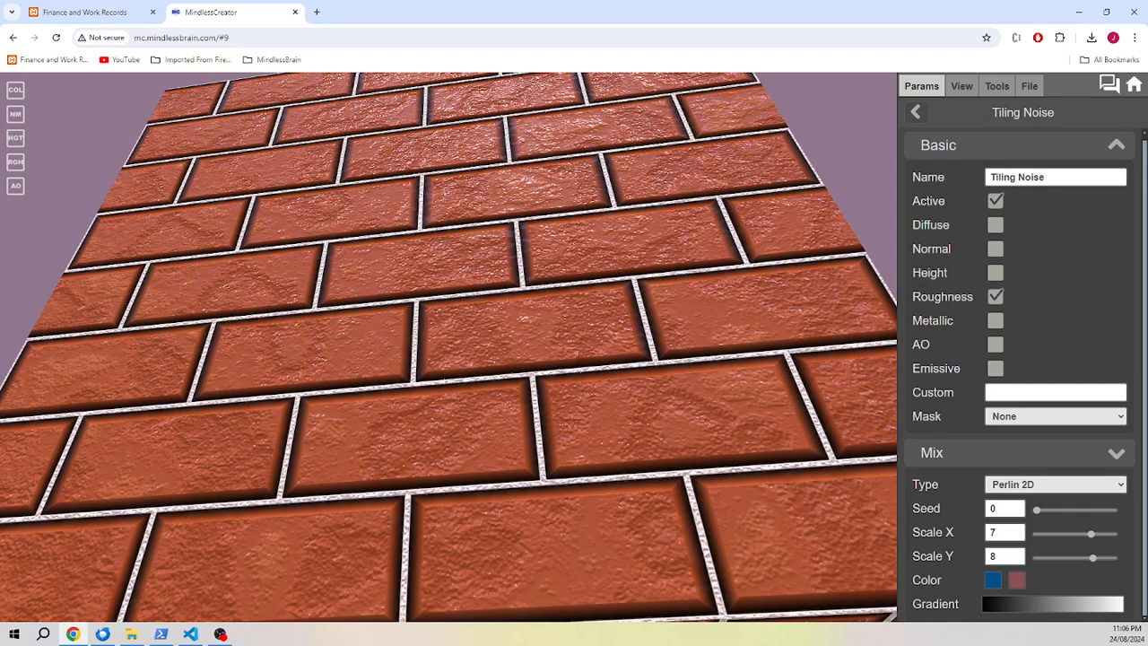
left_click(996, 296)
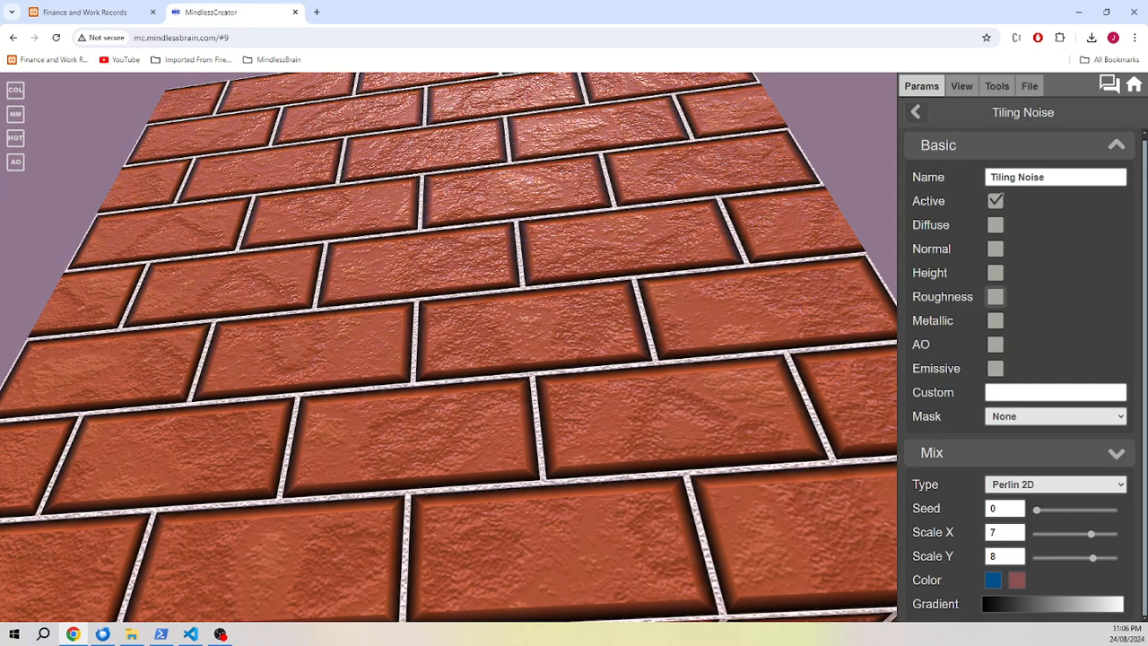
left_click(995, 296)
left_click(995, 296)
left_click(995, 296)
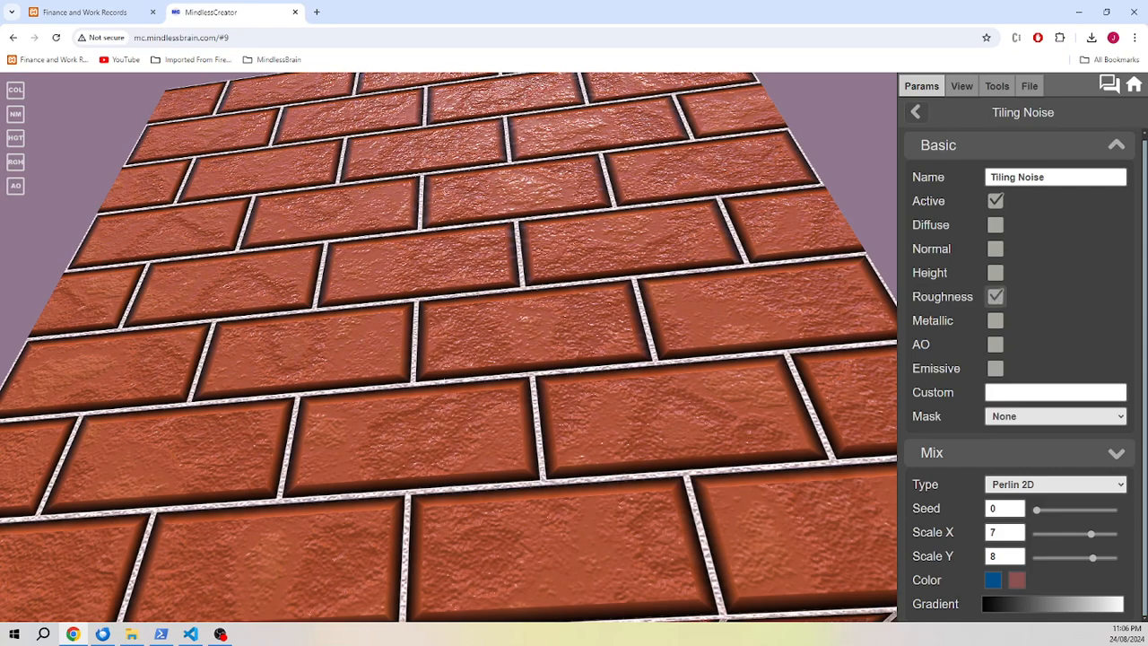
left_click(995, 296)
left_click(995, 296)
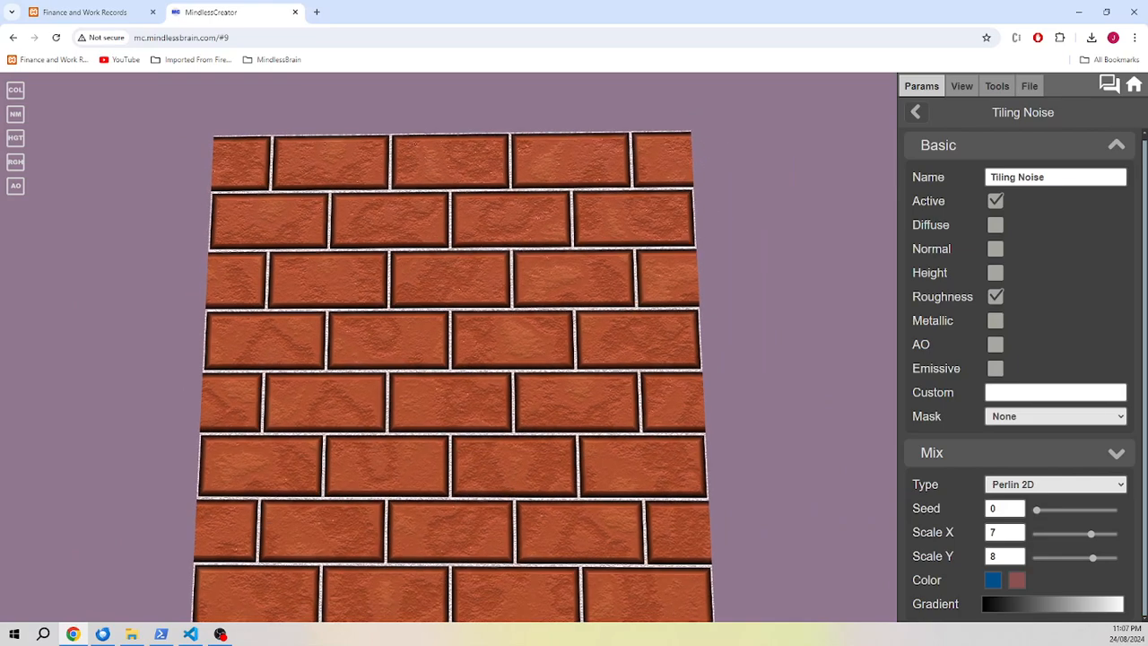
- Return to the node list and set the material's Preview shape to Tiled Cube
left_click(916, 111)
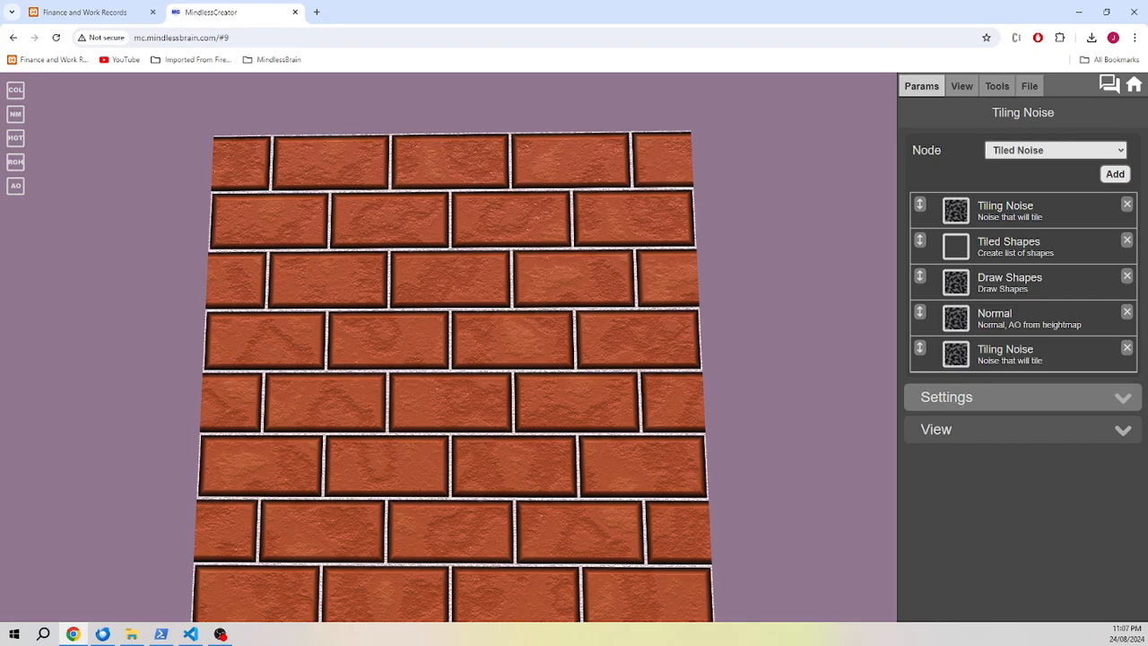
left_click(1022, 397)
left_click(1055, 453)
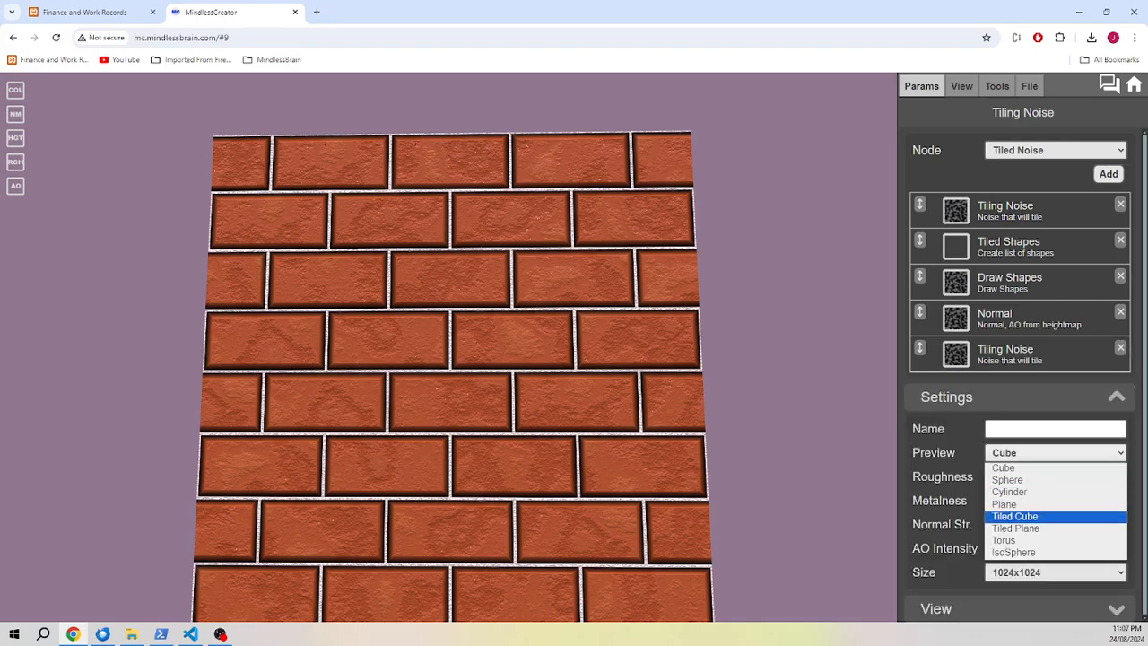
left_click(1014, 516)
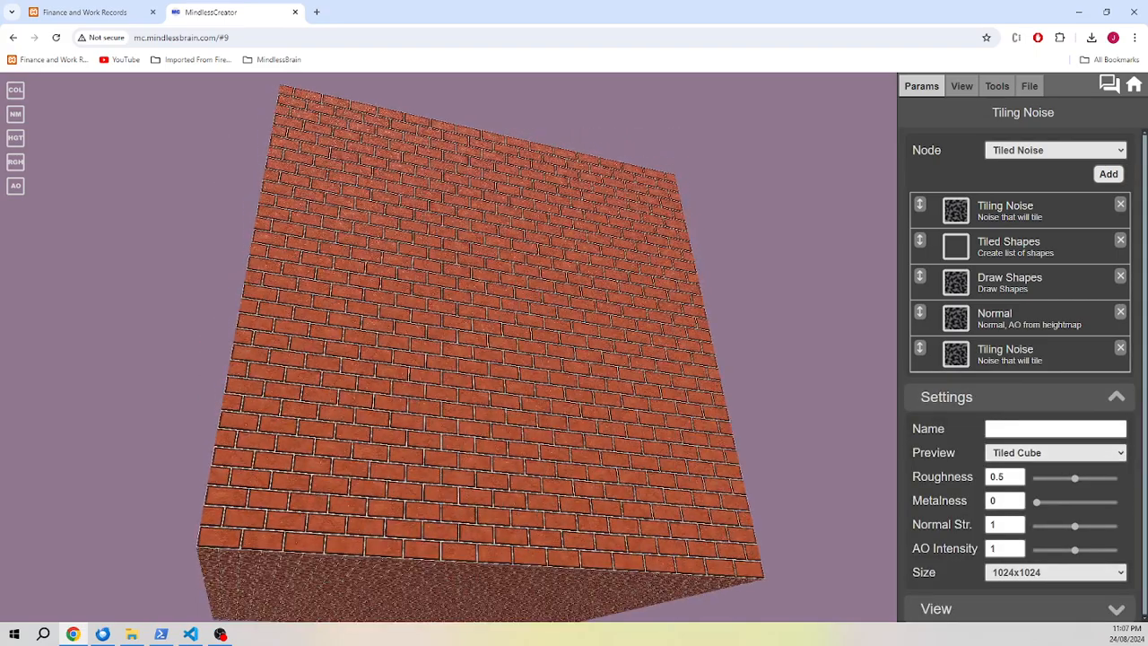
- Inspect the repeating brick pattern on the tiled cube from close up, far away and different angles
scroll(448, 347, "up", 10)
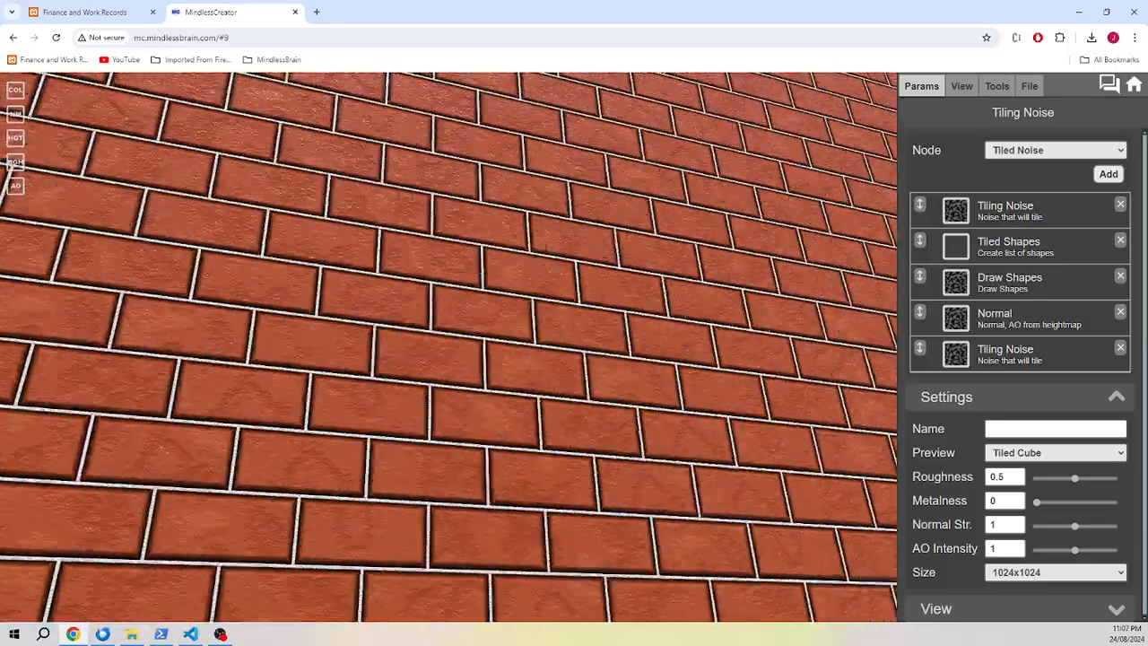
left_click_drag(449, 347, 398, 384)
scroll(448, 347, "down", 5)
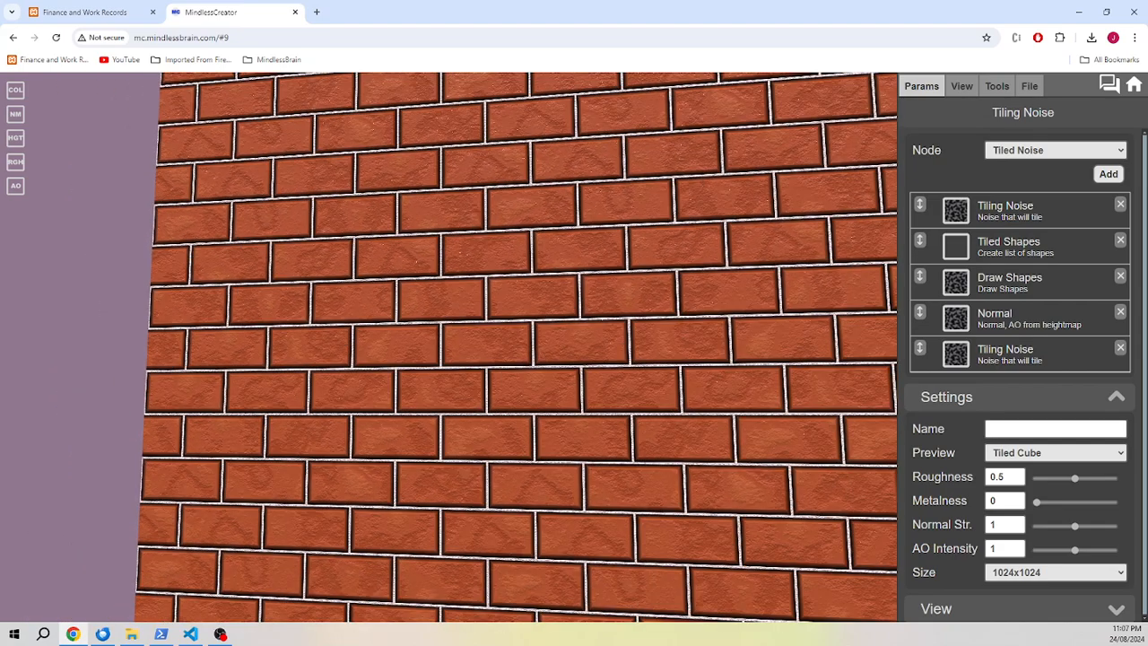
left_click_drag(449, 347, 447, 318)
scroll(448, 347, "up", 6)
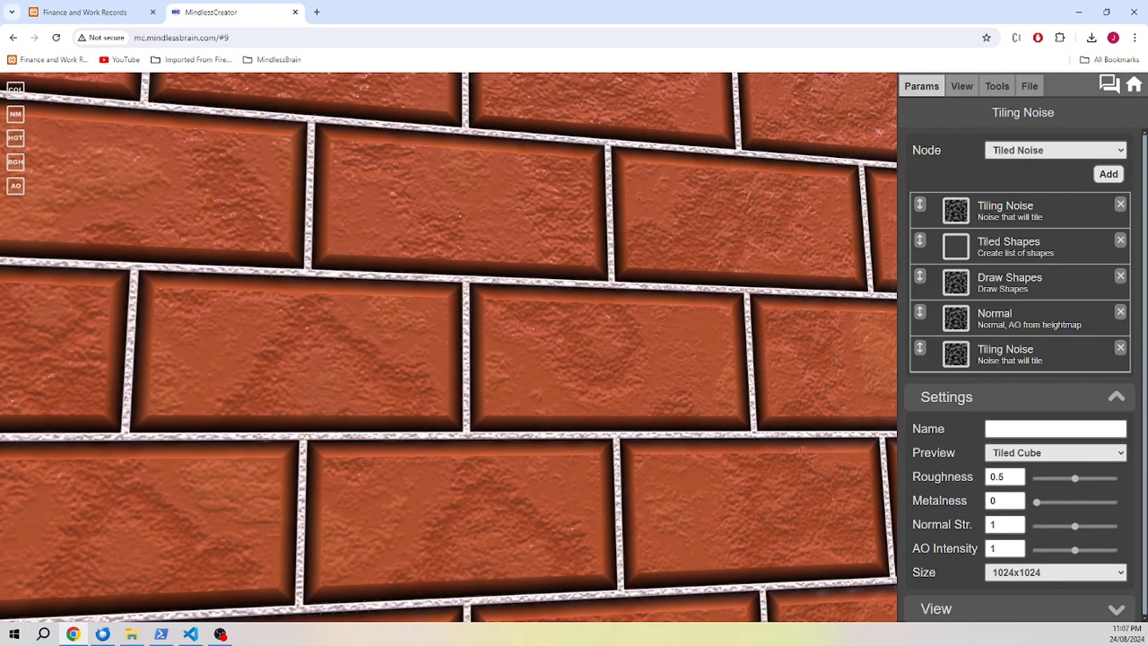
scroll(430, 349, "down", 8)
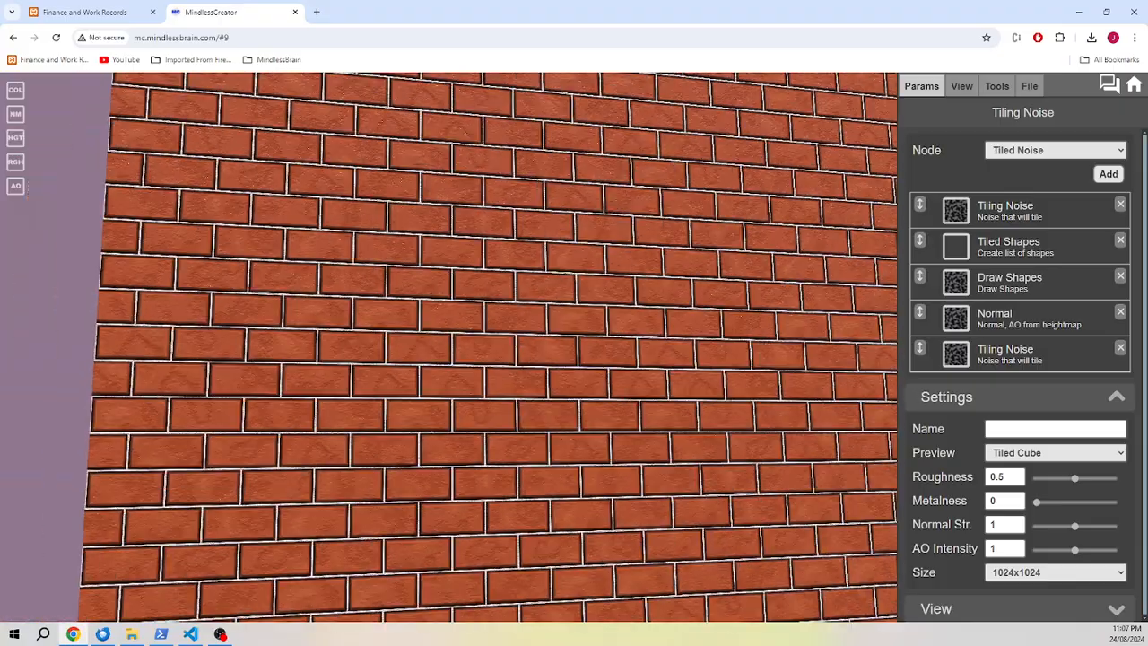
scroll(431, 350, "down", 5)
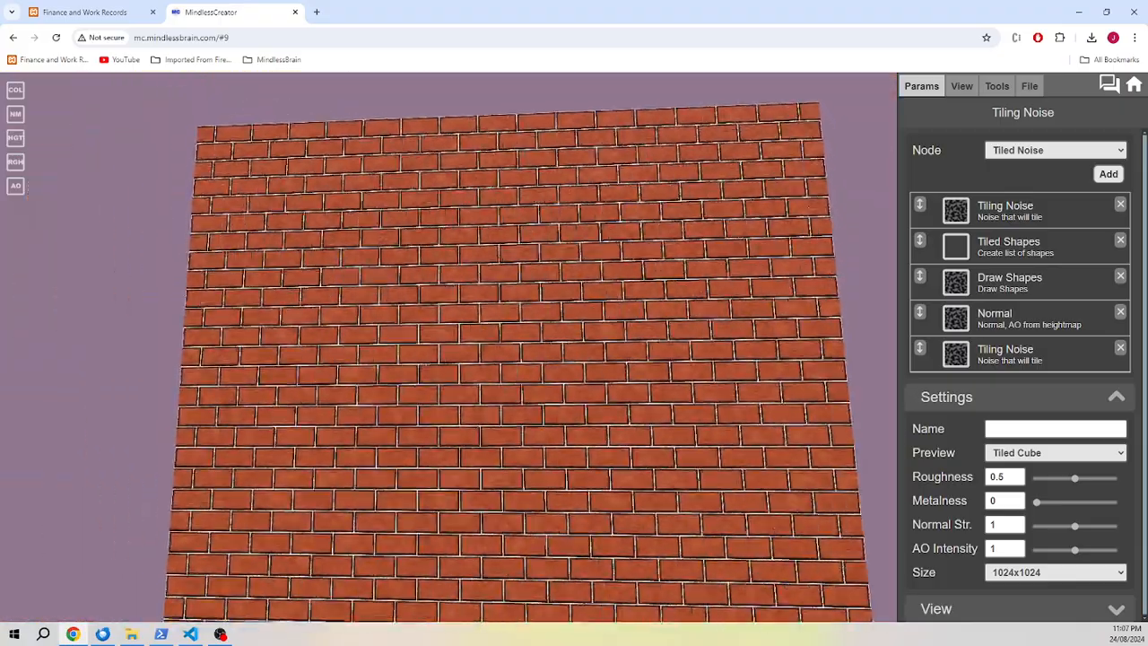
left_click_drag(430, 359, 457, 314)
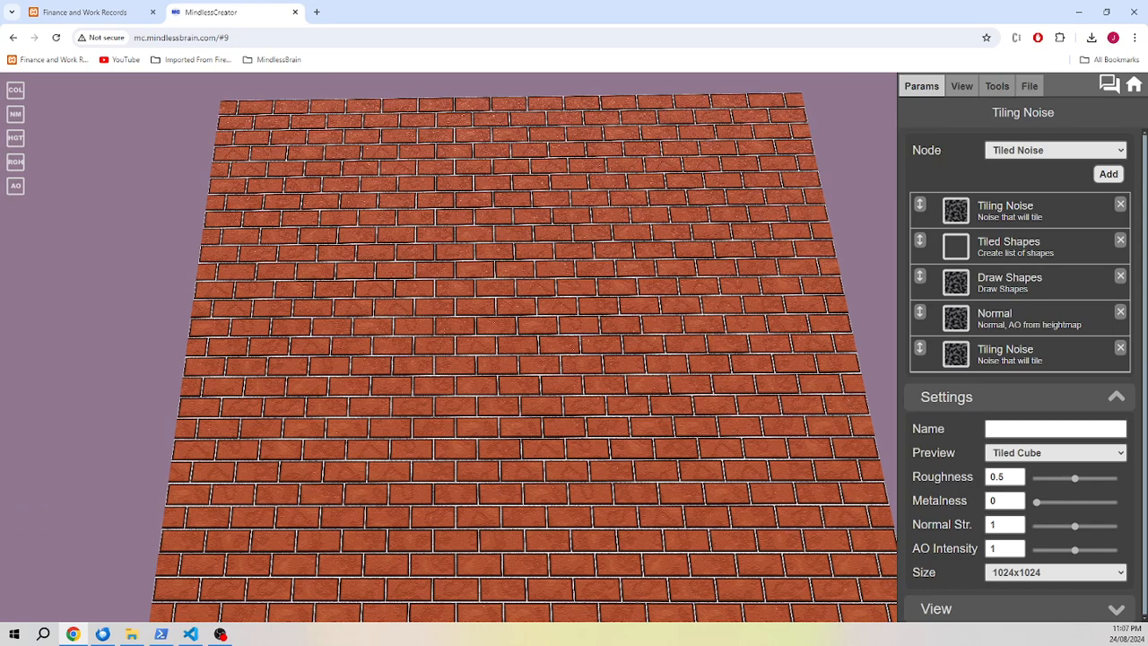